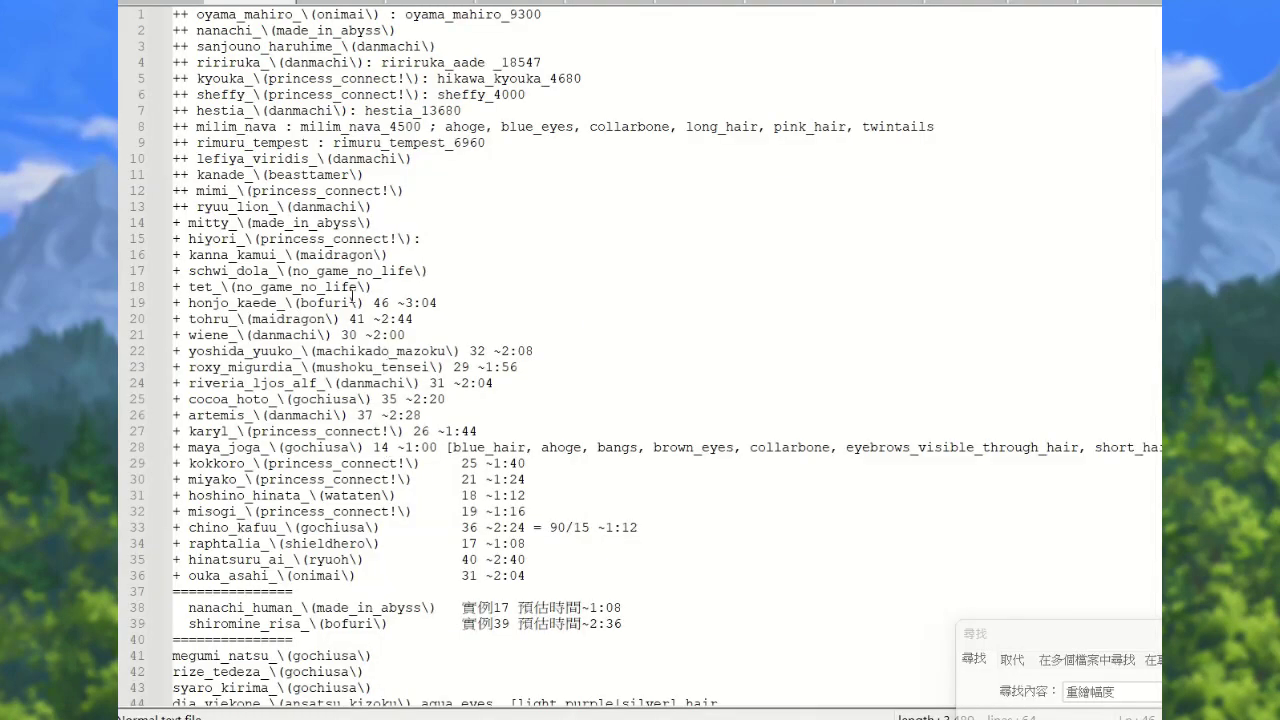
pyautogui.moveTo(234, 175); pyautogui.dragTo(400, 367)
pyautogui.click(399, 517)
pyautogui.moveTo(406, 550); pyautogui.dragTo(293, 351)
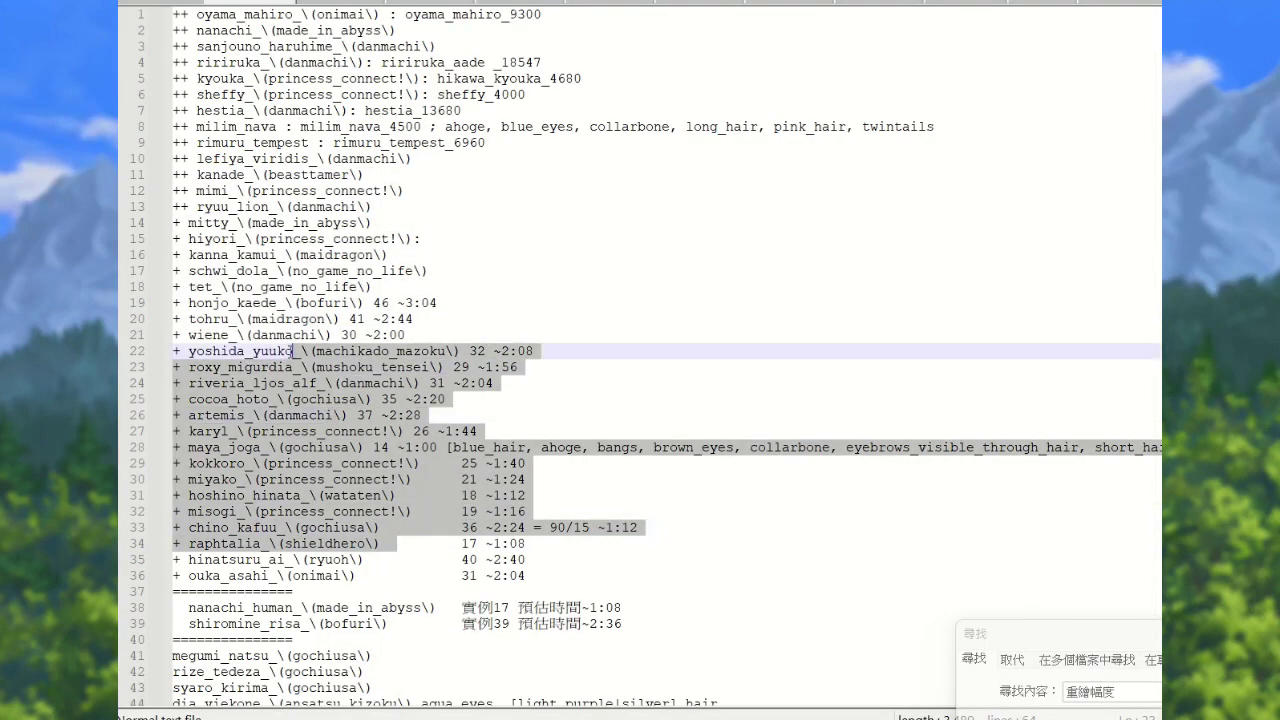
pyautogui.click(474, 318)
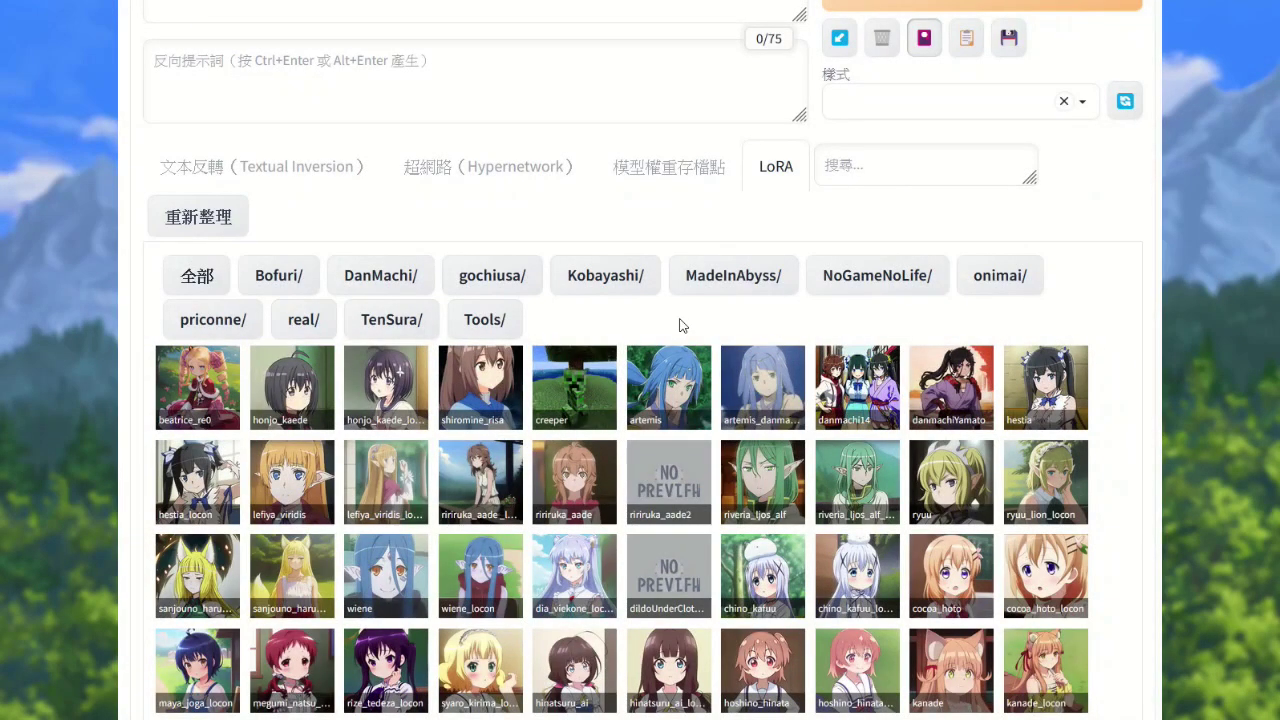
# - Filter the LoRA models to the DanMachi/ folder and view the trigger-word menu of sanjouno_haruhime_locon
pyautogui.click(380, 280)
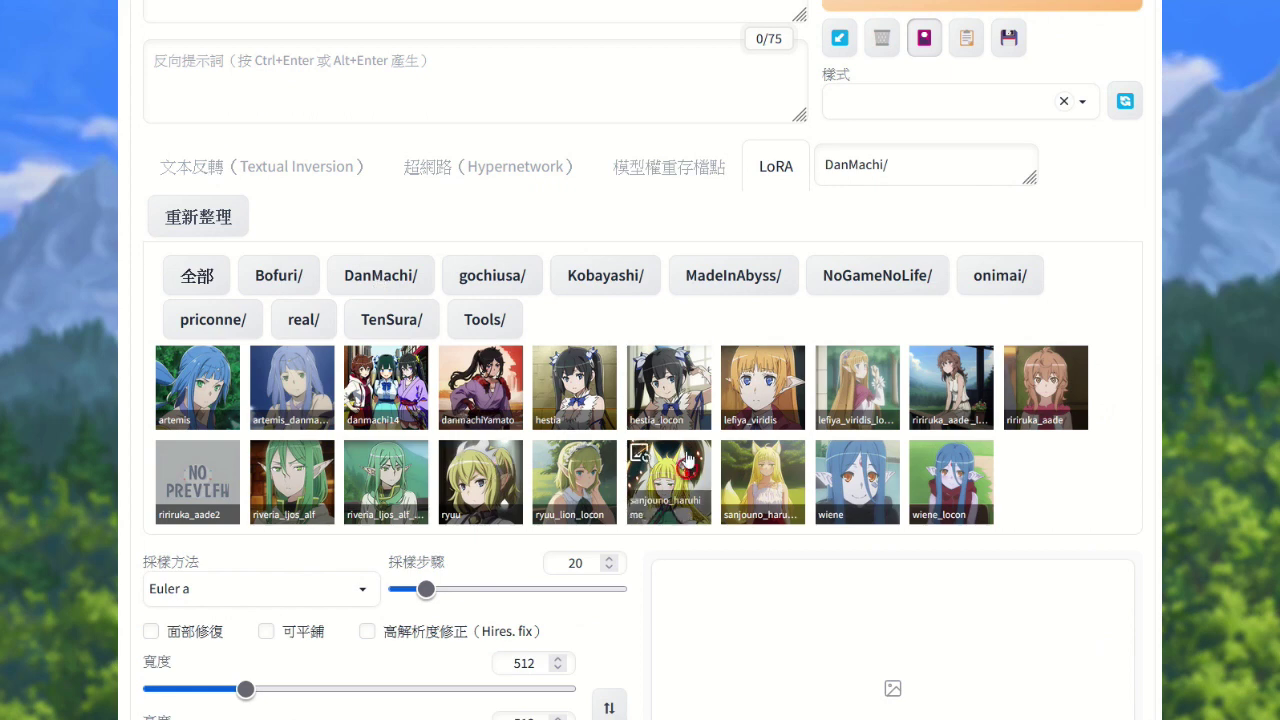
pyautogui.rightClick(753, 475)
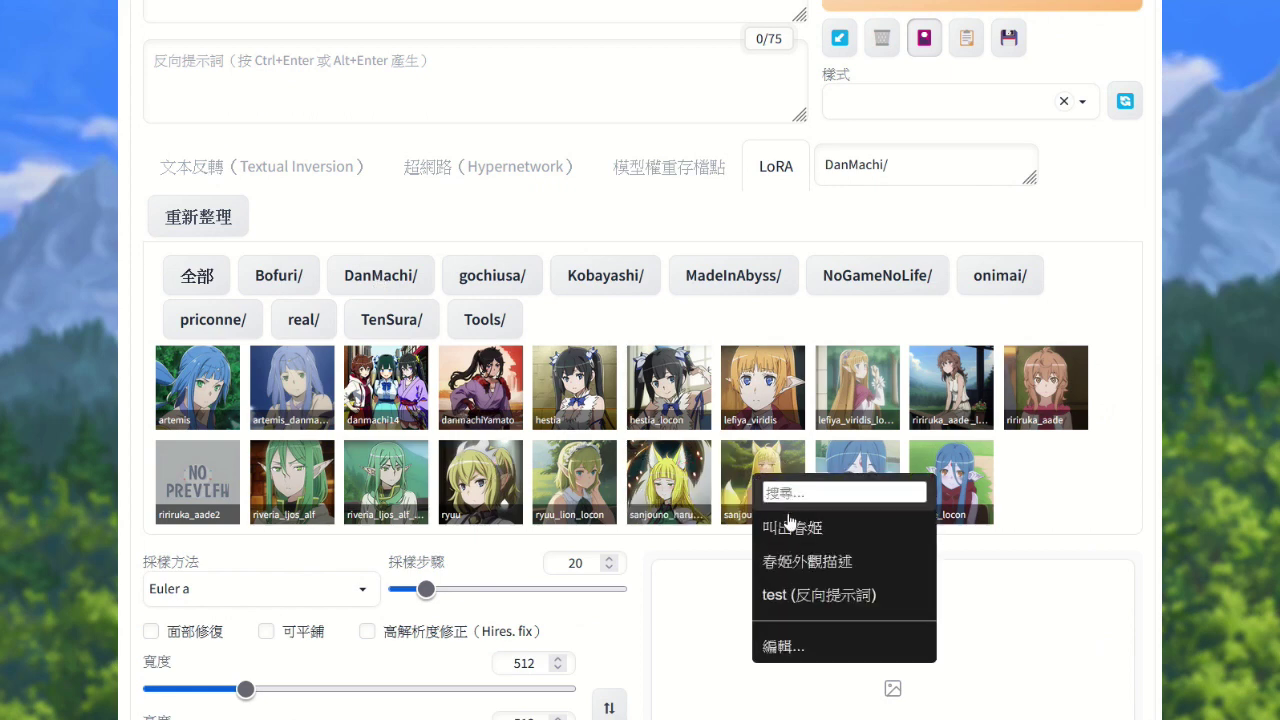
pyautogui.click(722, 546)
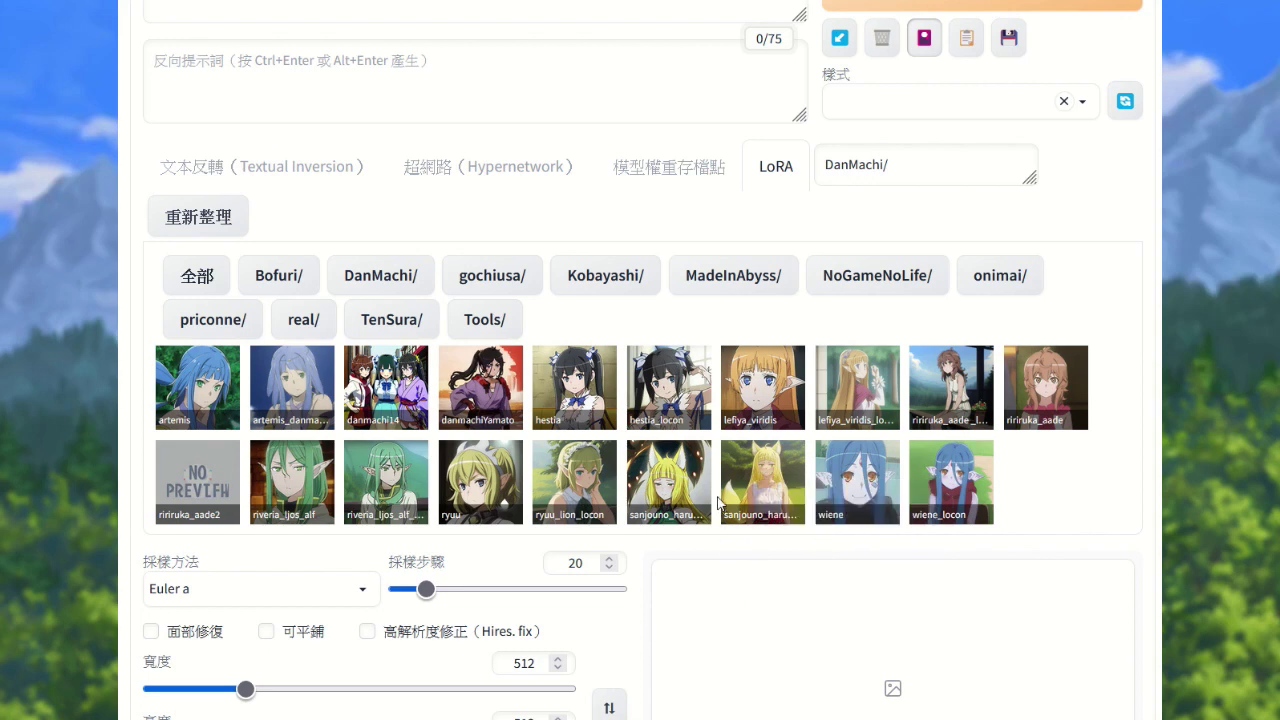
# - Enter the prompt "masterpiece, illustration,best quality,delicate details,refined rendering,hand by Guido Daniele, 1girl" and add the sanjouno_haruhime_locon LoRA to it
pyautogui.scroll(2, 722, 530)
pyautogui.click(380, 203)
pyautogui.write('masterpiece, illustration,best quality,delicate details,refined rendering,hand by Guido Daniele, 1girl')
pyautogui.scroll(-1, 523, 251)
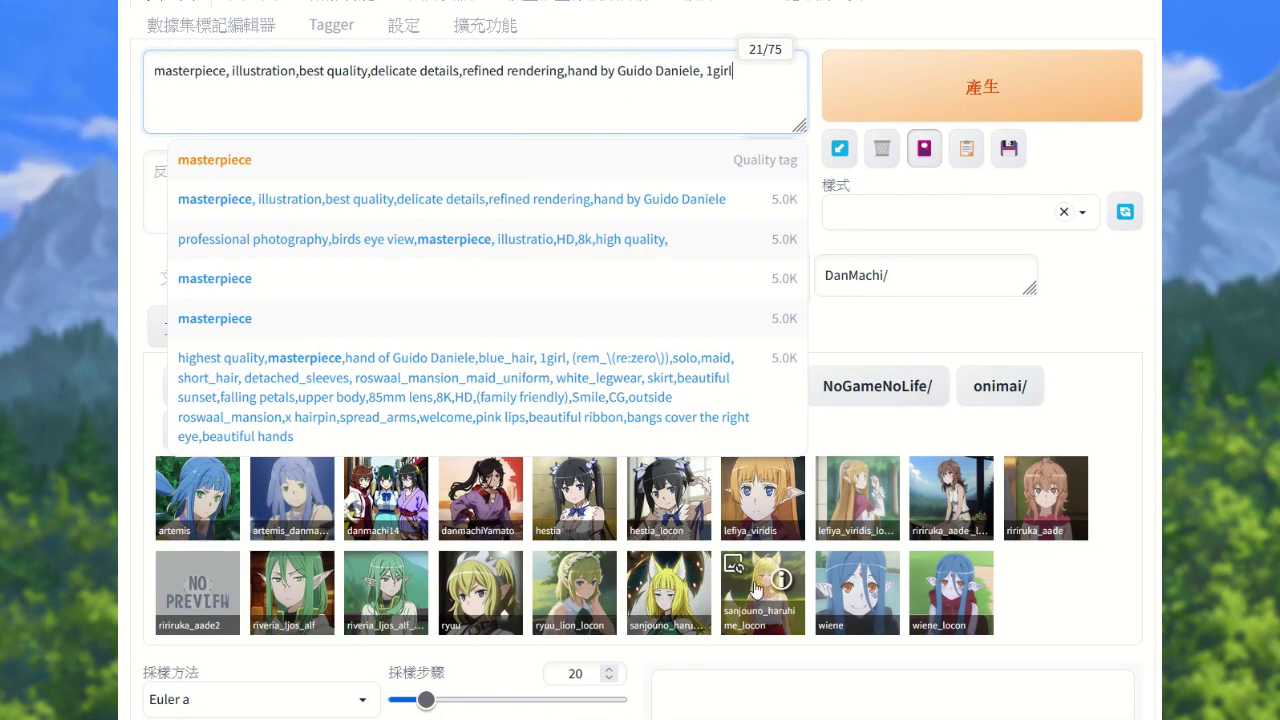
pyautogui.click(757, 590)
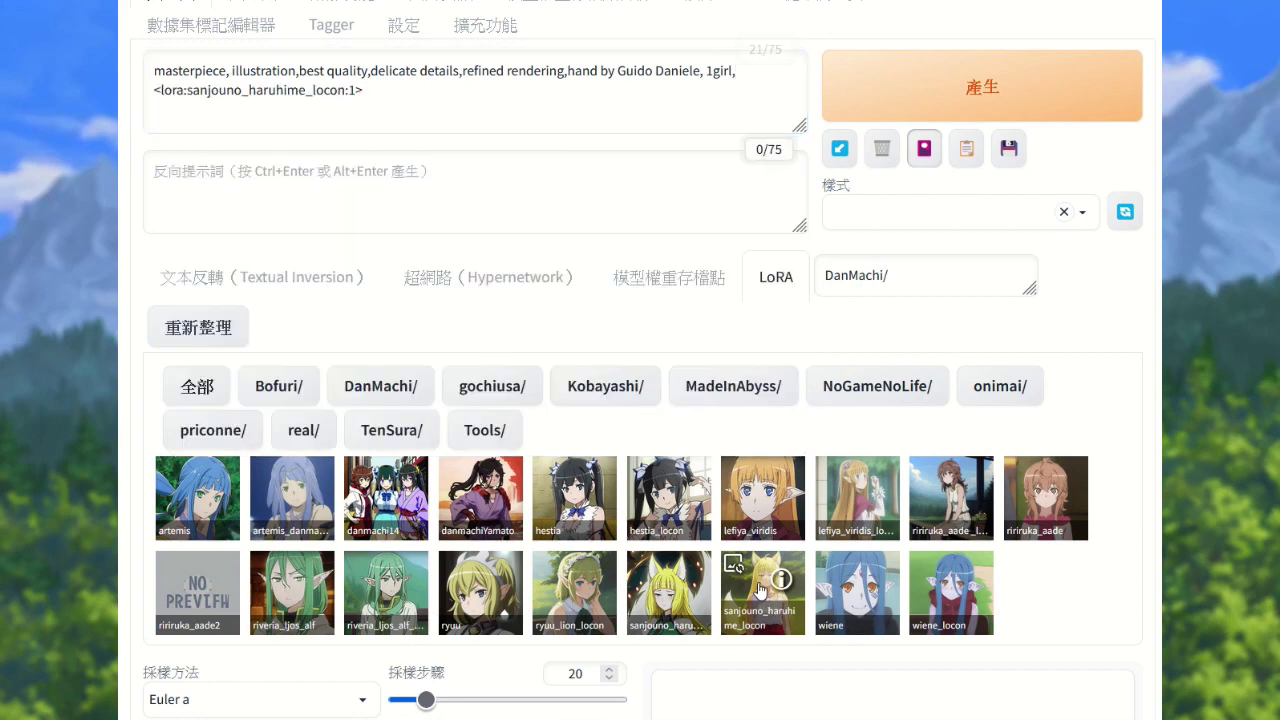
pyautogui.moveTo(374, 99); pyautogui.dragTo(154, 90)
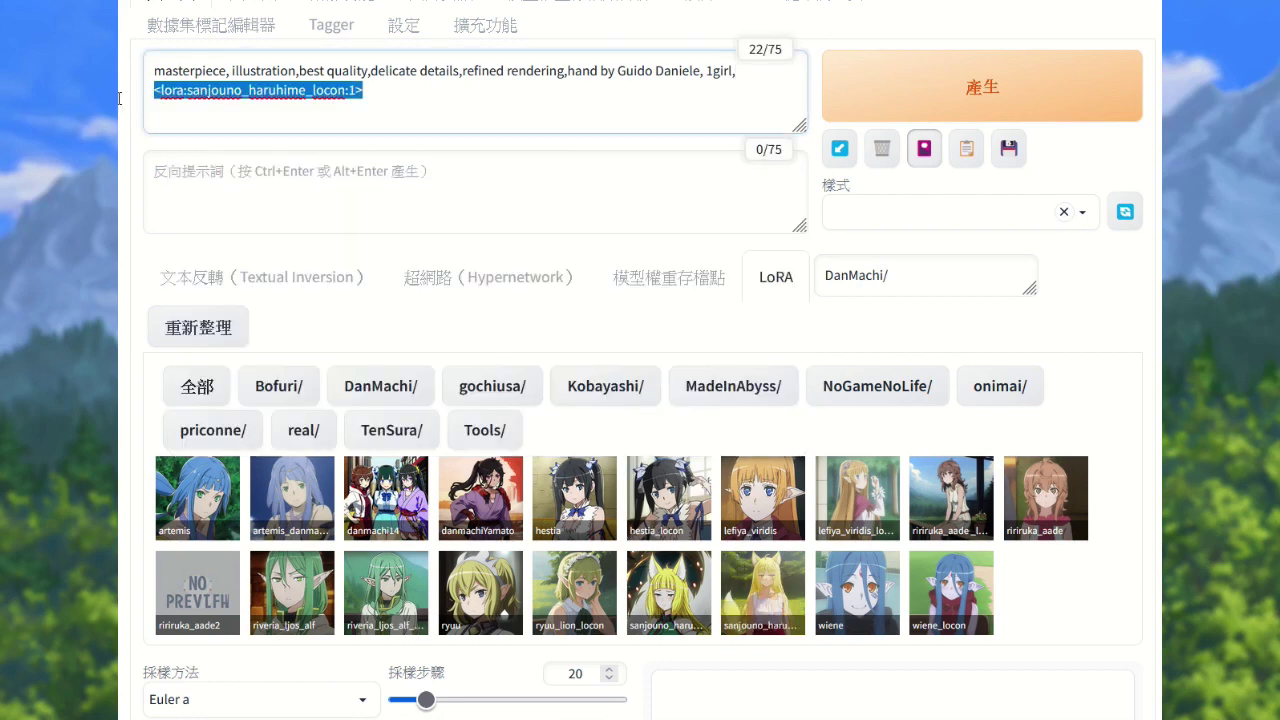
# - Add the 叫出春姬 trigger word of the sanjouno_haruhime_locon LoRA to the prompt
pyautogui.scroll(-1, 748, 595)
pyautogui.rightClick(749, 478)
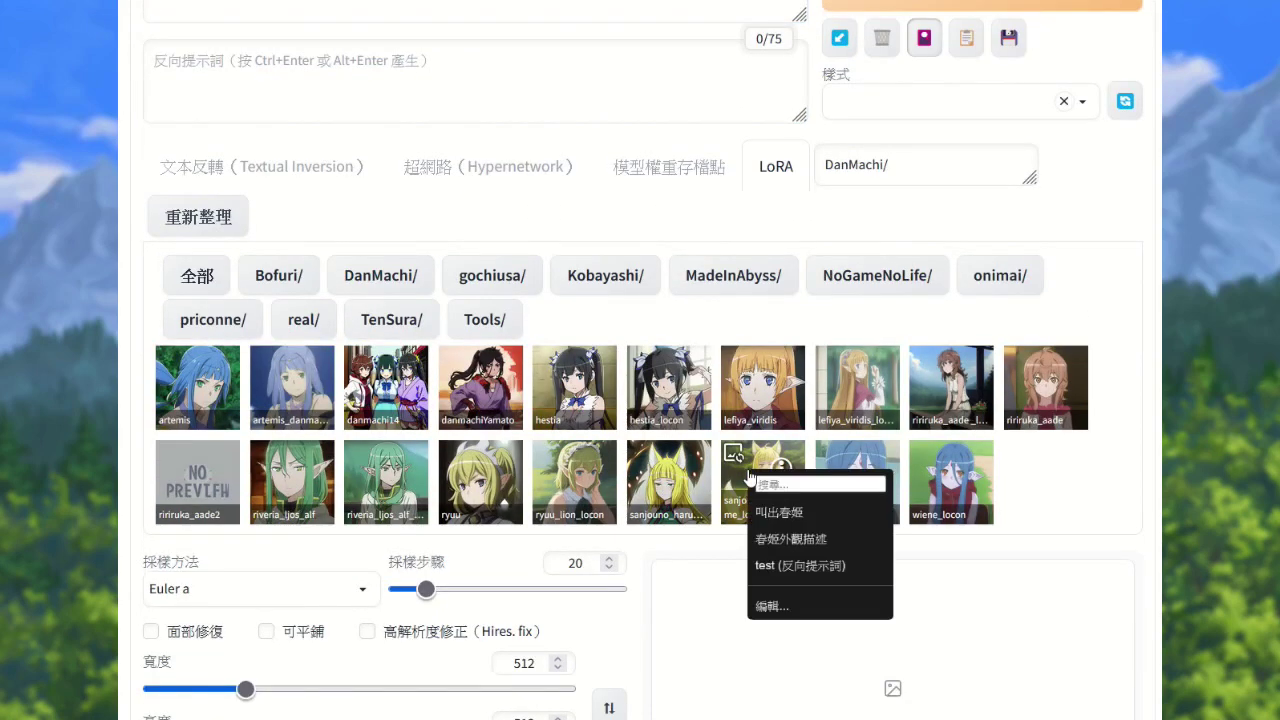
pyautogui.click(781, 525)
pyautogui.scroll(1, 394, 232)
pyautogui.moveTo(593, 101); pyautogui.dragTo(369, 91)
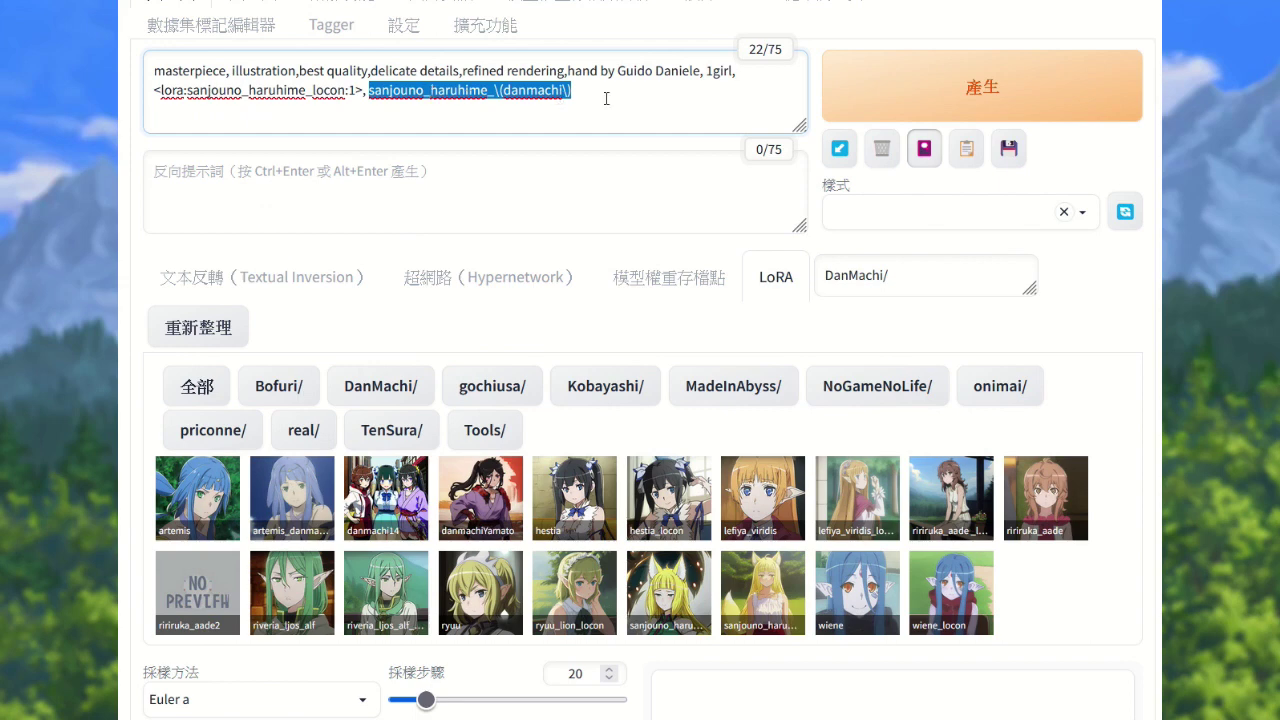
pyautogui.click(615, 97)
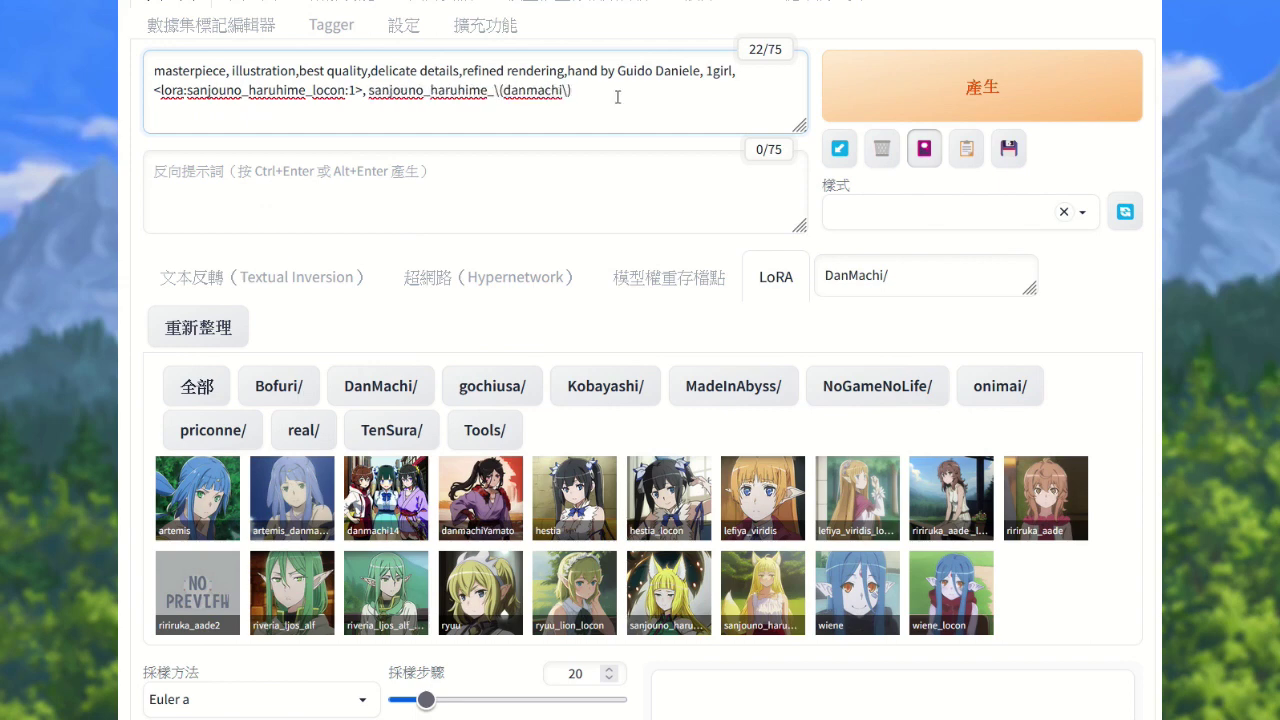
# - Fill the negative prompt with the "test (反向提示詞)" entry saved for the sanjouno_haruhime_locon LoRA
pyautogui.rightClick(757, 586)
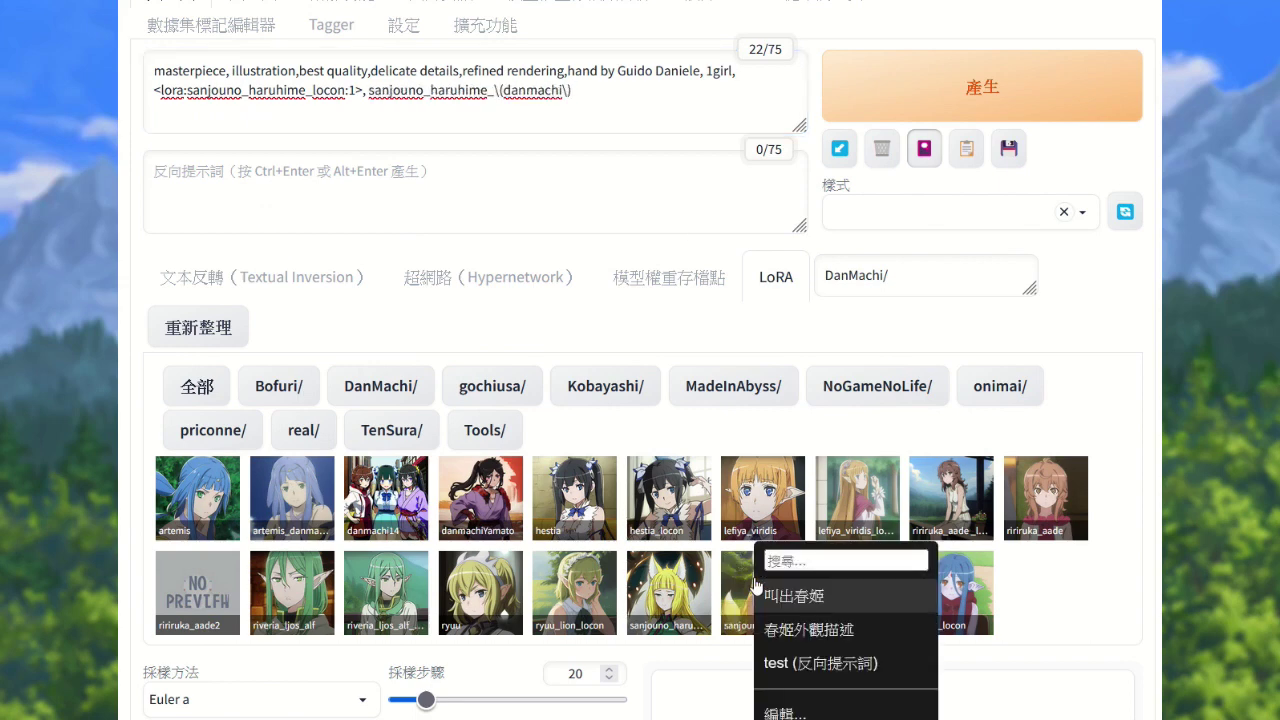
pyautogui.click(792, 665)
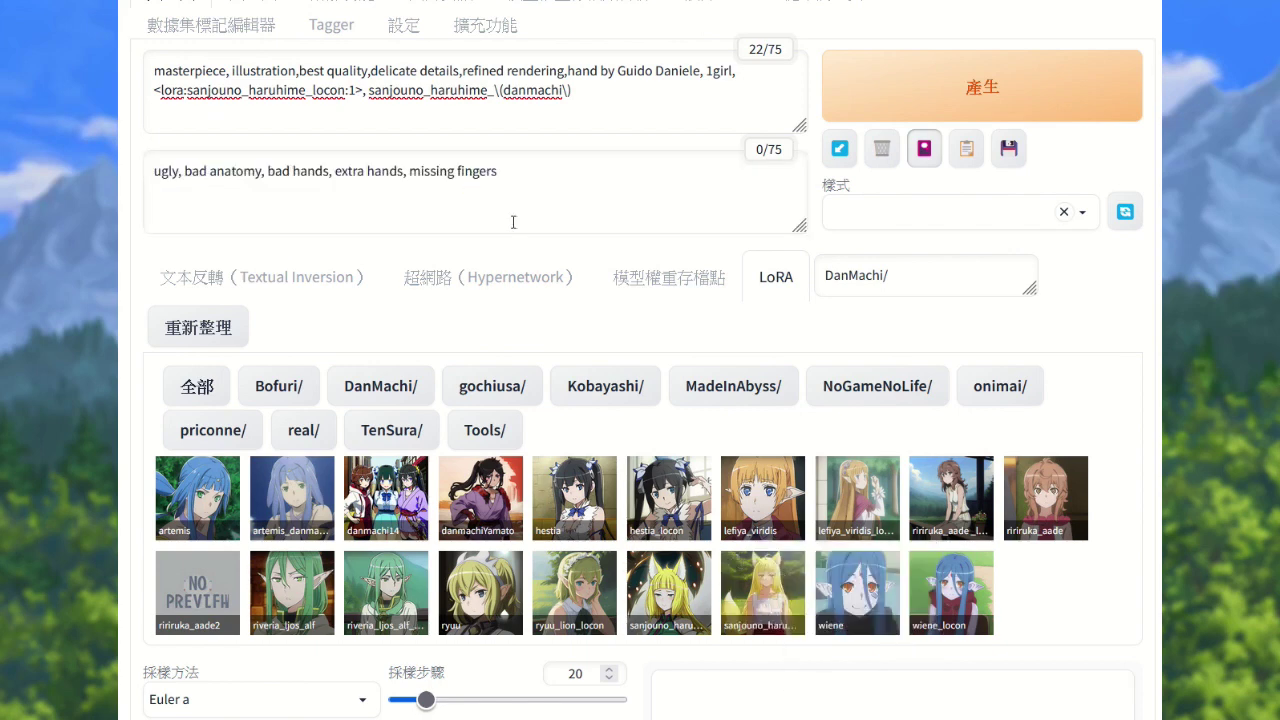
pyautogui.click(588, 189)
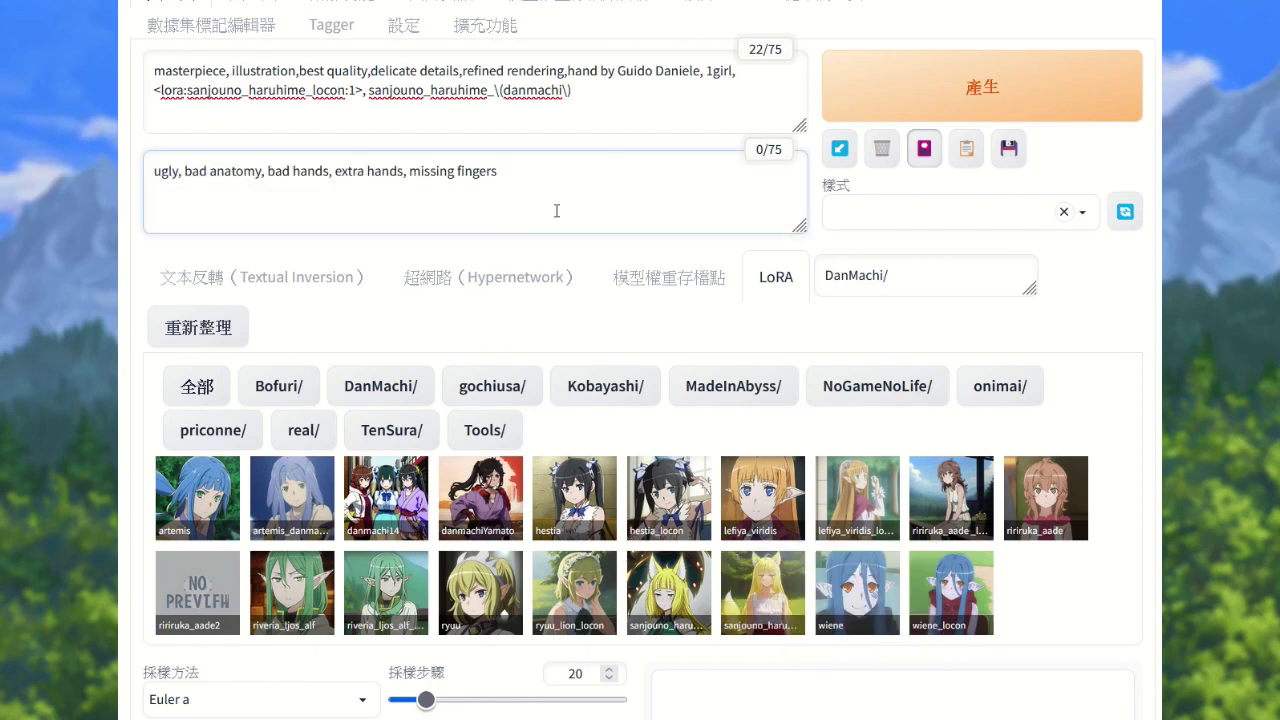
# - Hide the extra-network model cards and generate an image from the prompts
pyautogui.click(924, 148)
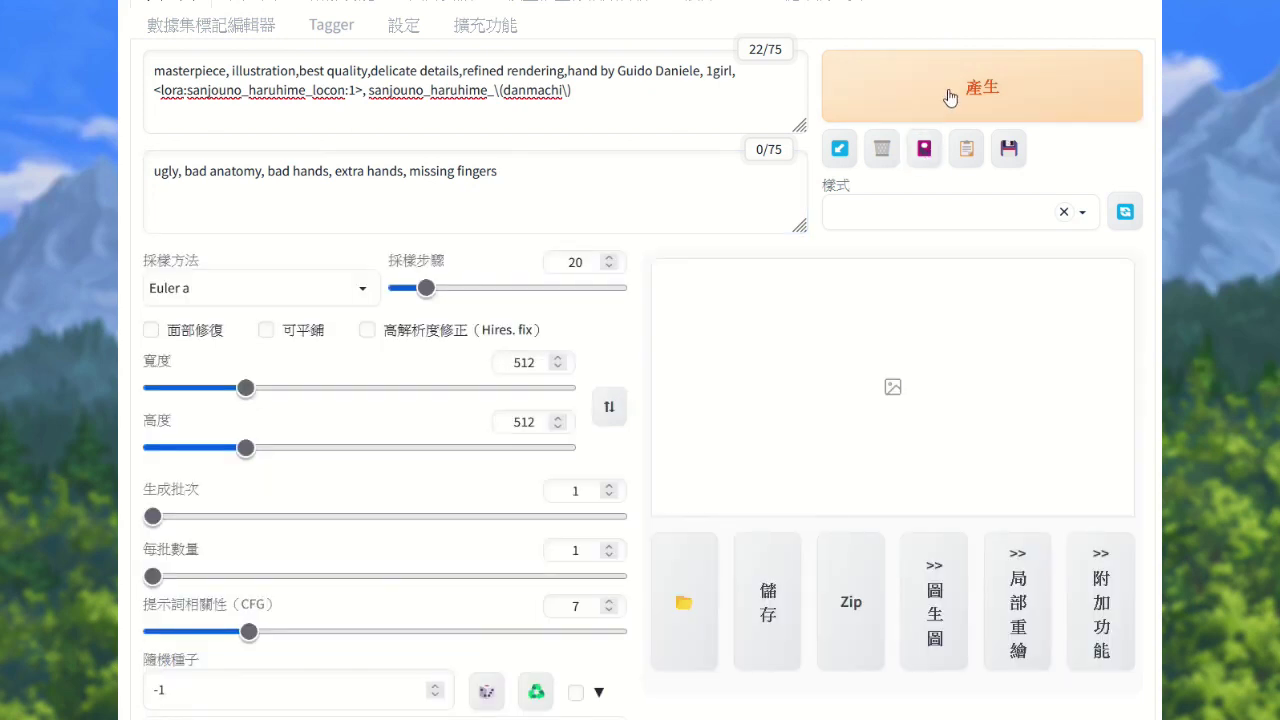
pyautogui.click(950, 97)
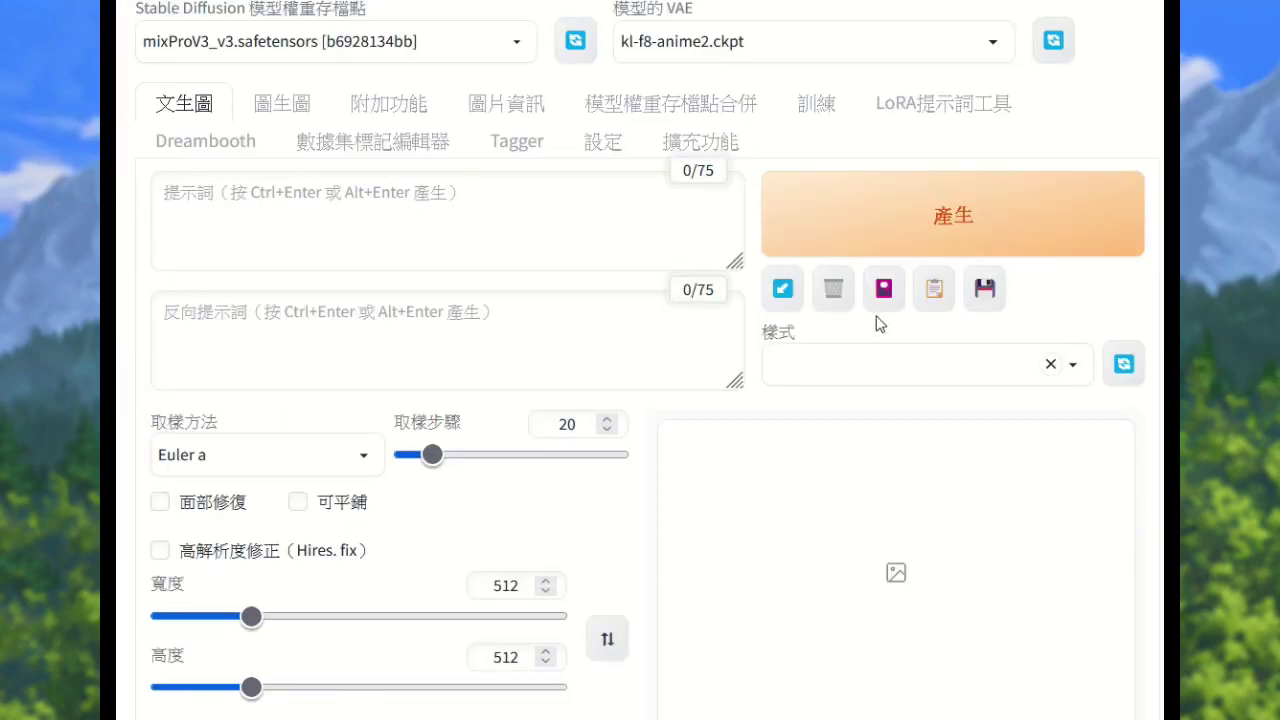
# - Show the extra-network cards and view the trigger-word menu of the hades-65800 textual inversion
pyautogui.click(886, 292)
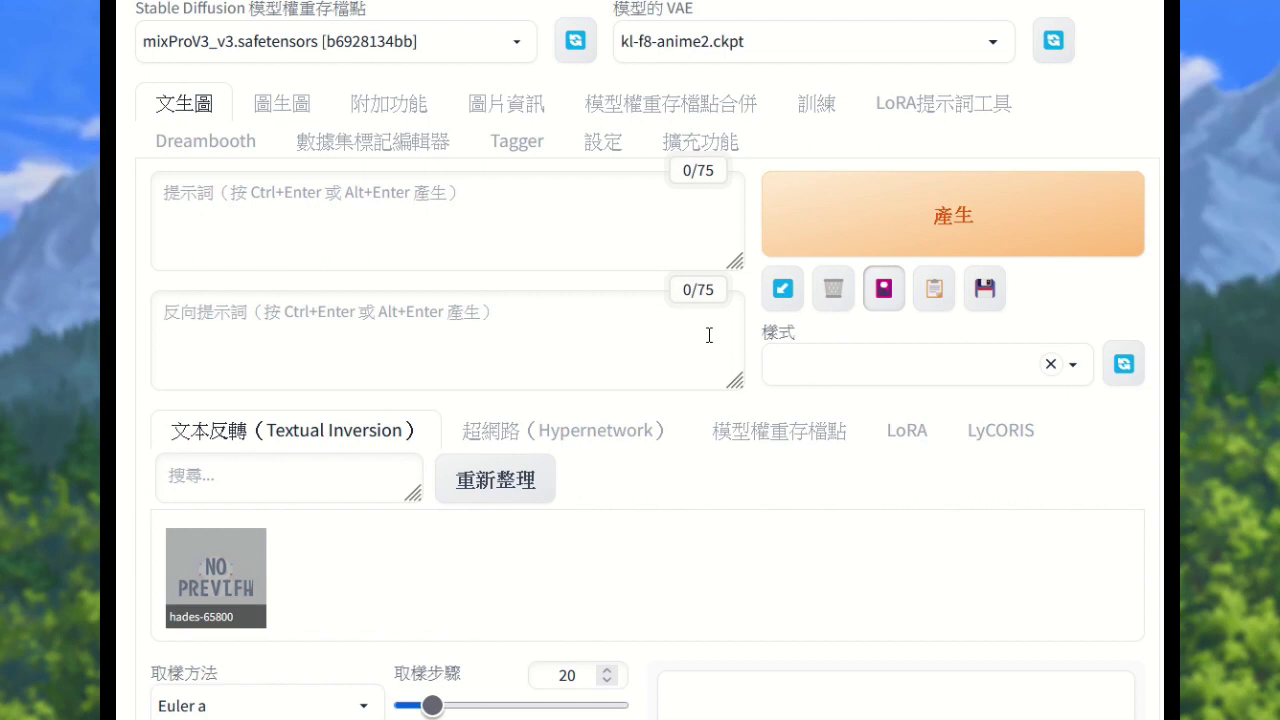
pyautogui.scroll(-2, 339, 253)
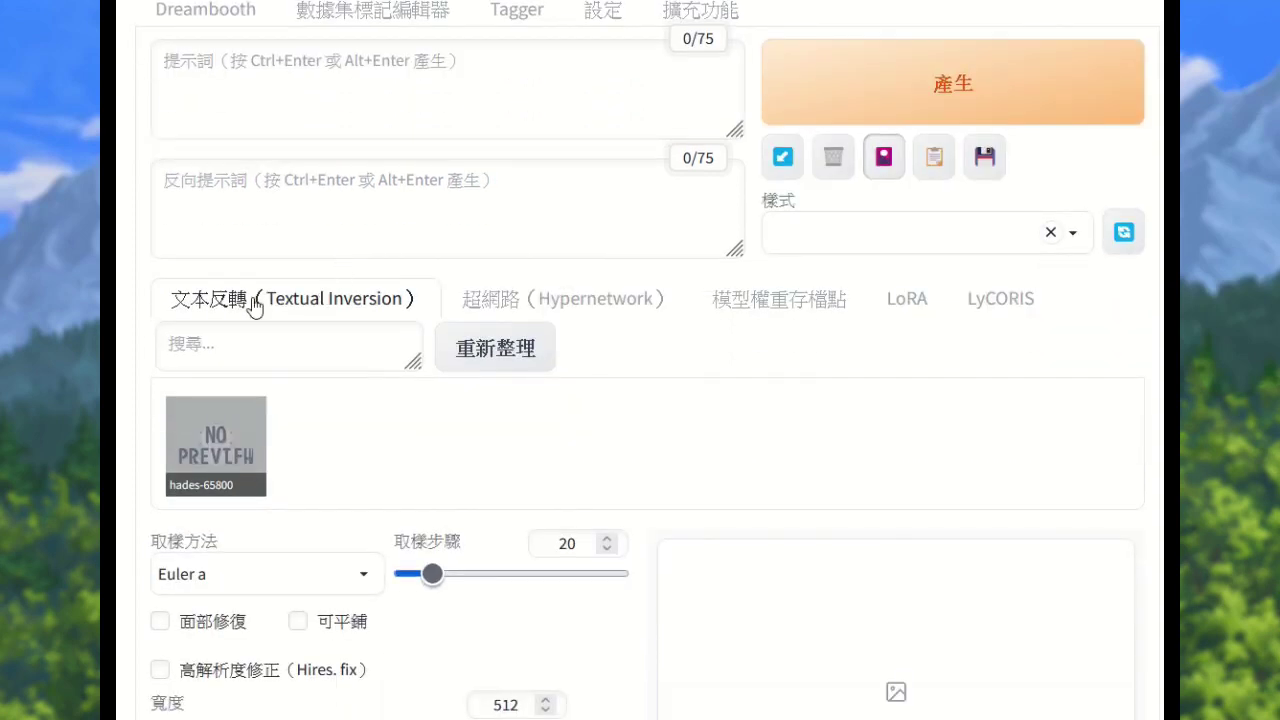
pyautogui.moveTo(252, 415)
pyautogui.rightClick(217, 437)
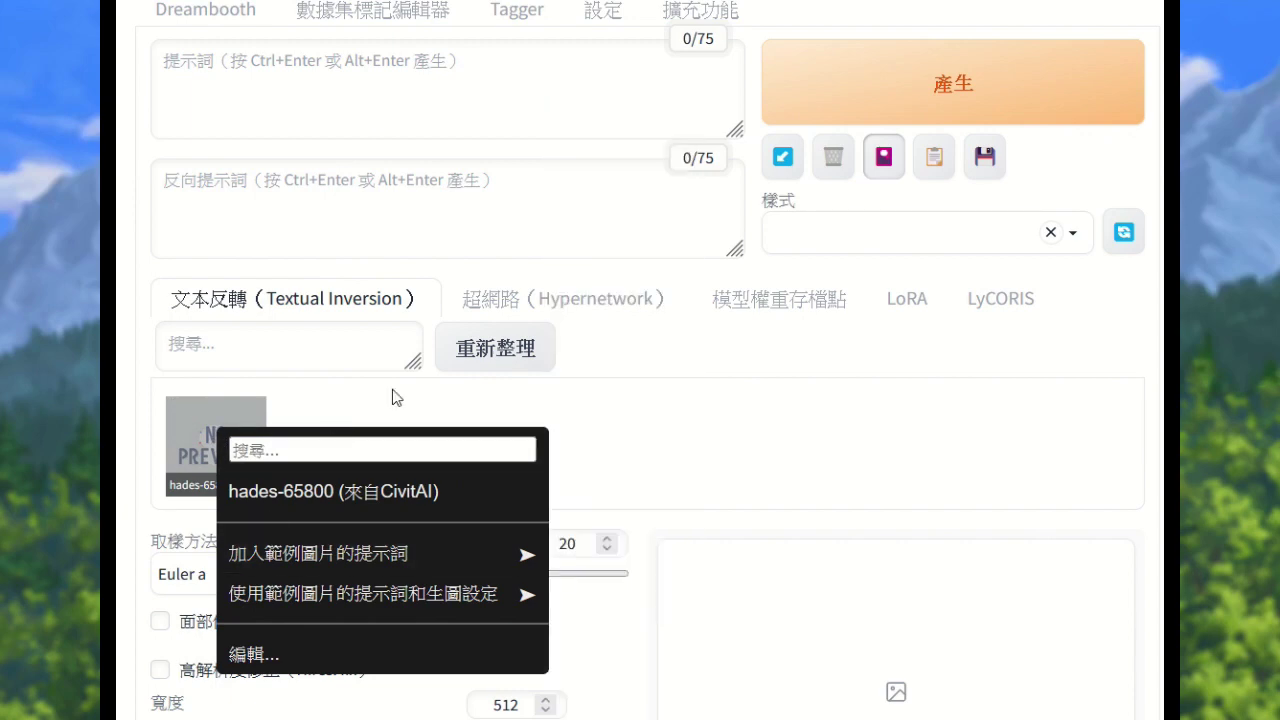
# - Add the chibi trigger word of the Toru8pWavenCh... hypernetwork to the prompt
pyautogui.click(545, 303)
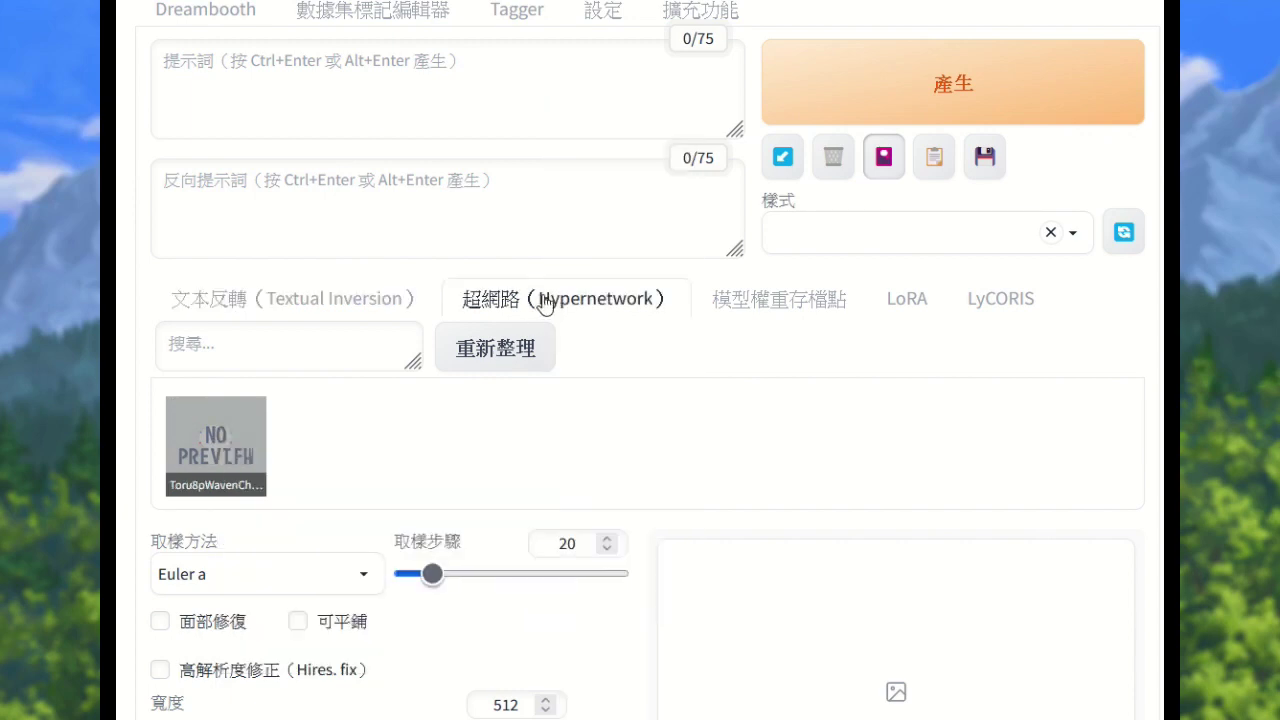
pyautogui.rightClick(207, 437)
pyautogui.click(250, 505)
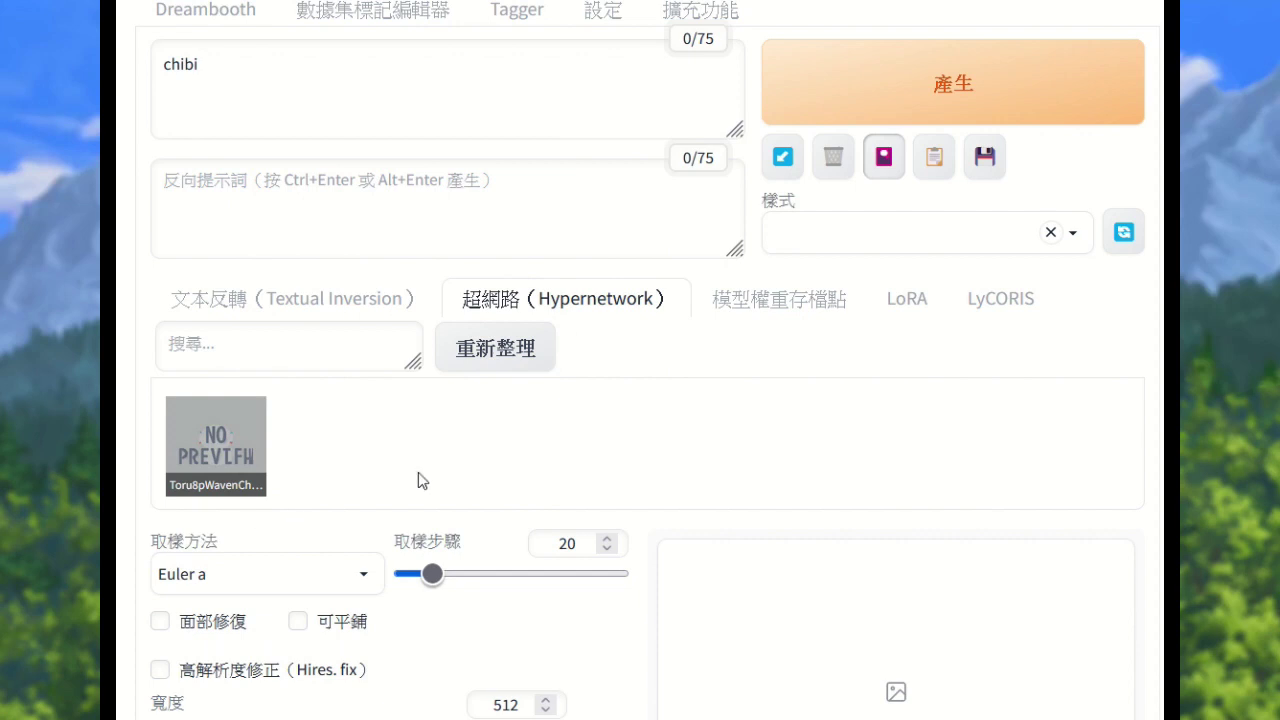
# - Add the prompts of the pink-themed, white-haired girl example image of the mixProV3_v3 checkpoint
pyautogui.click(779, 299)
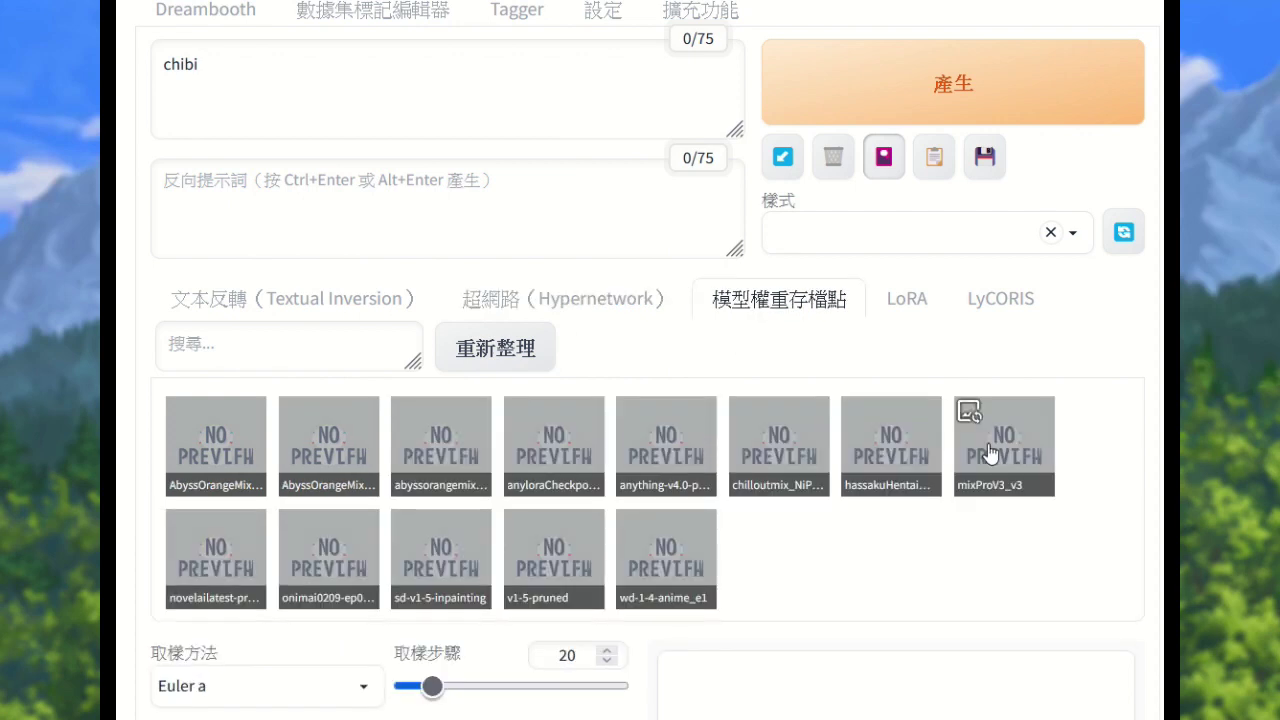
pyautogui.rightClick(988, 453)
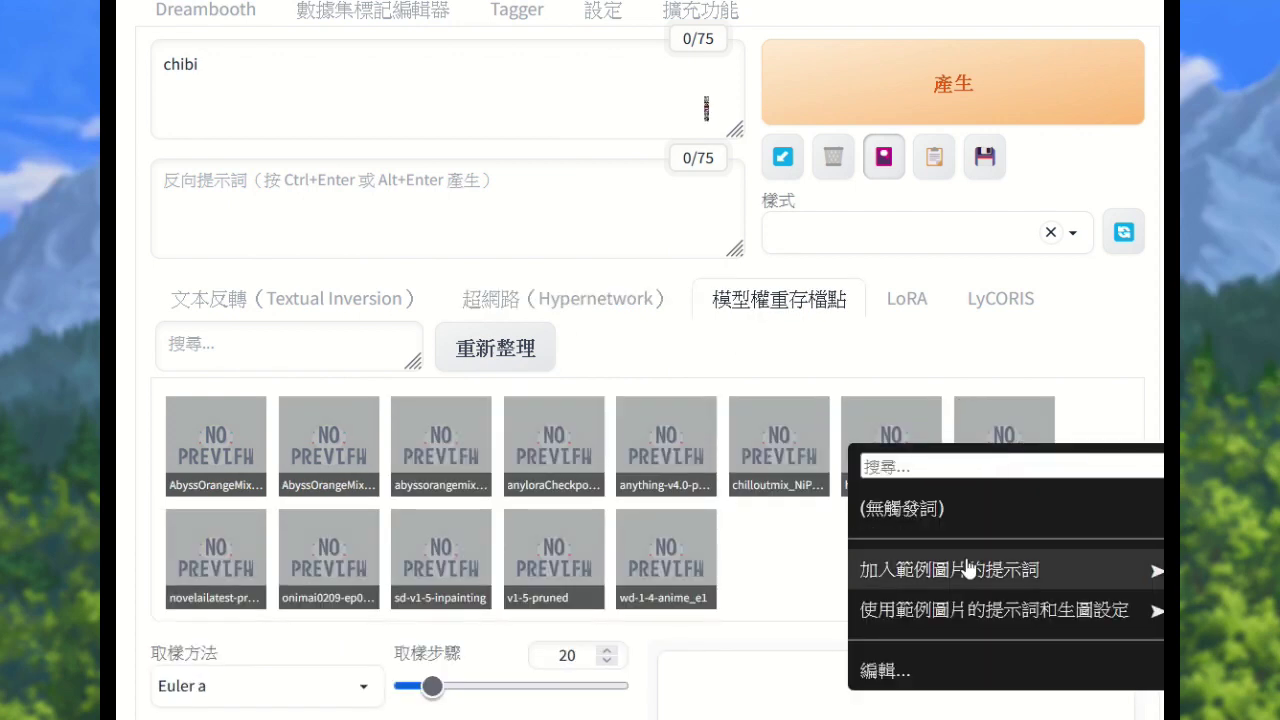
pyautogui.moveTo(963, 577)
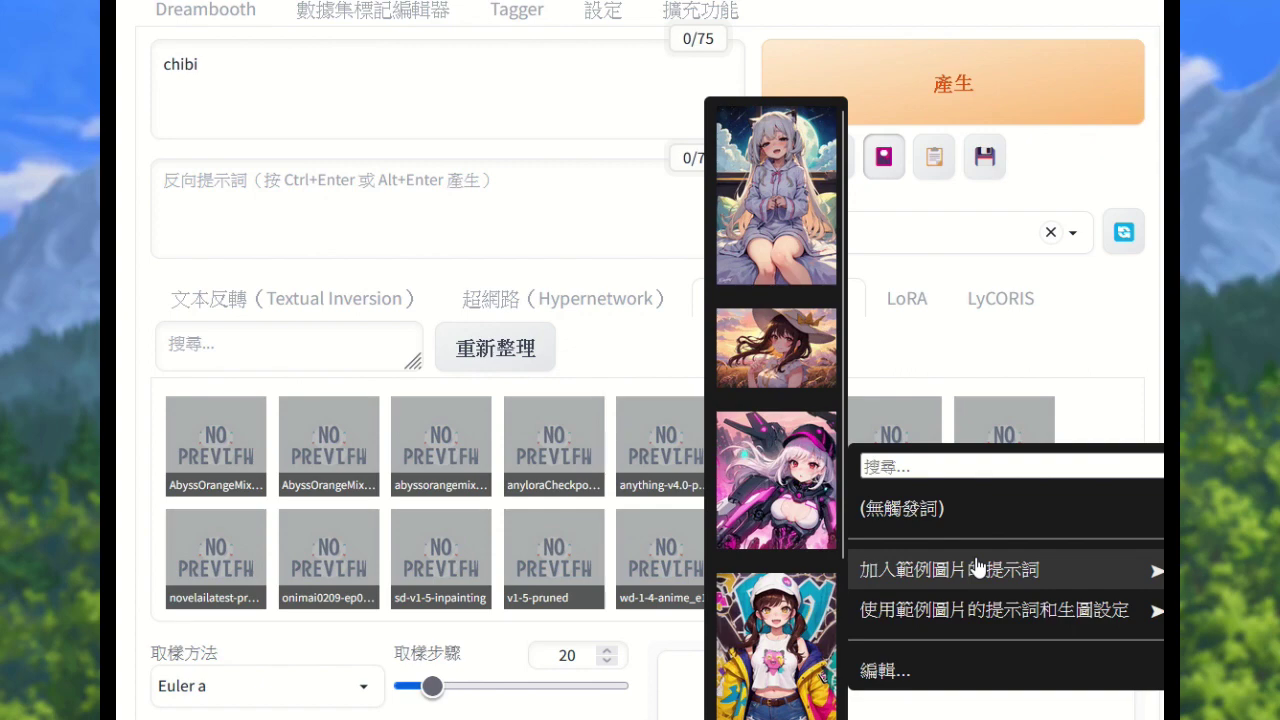
pyautogui.click(796, 515)
# - View the trigger-word menus of the sanjouno_haruhime_locon LoRA and of the first LyCORIS model
pyautogui.click(900, 457)
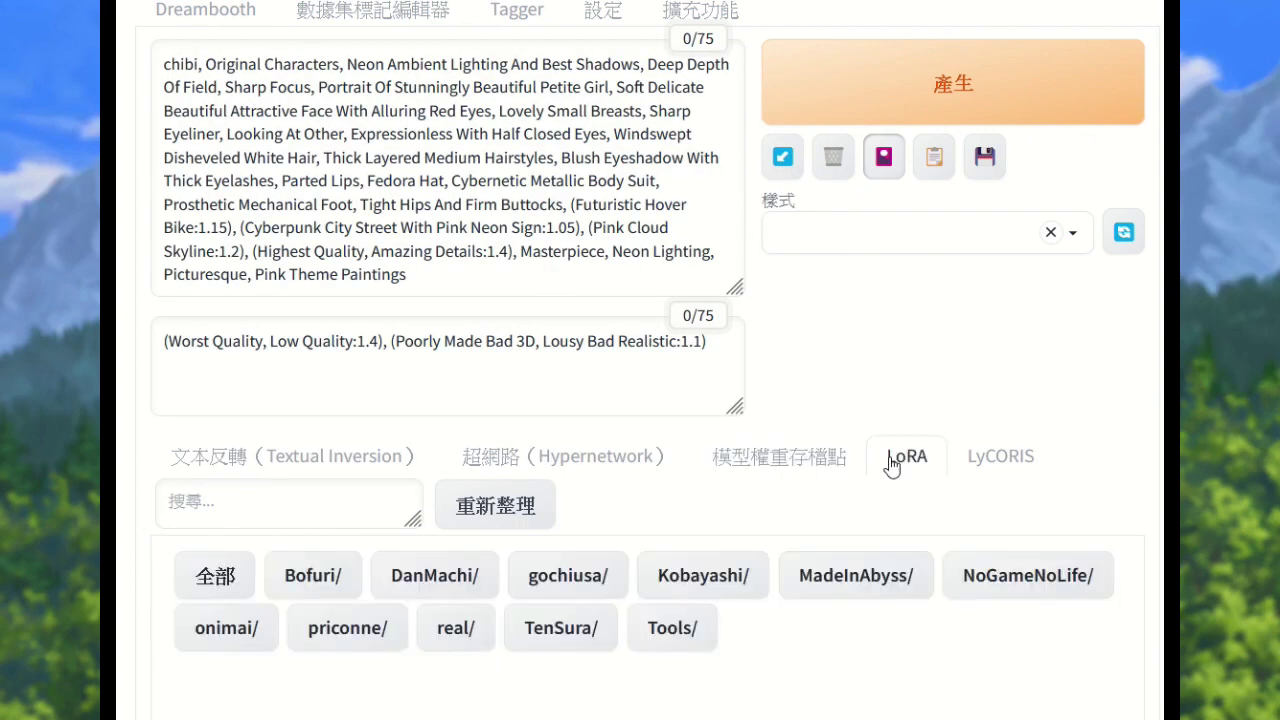
pyautogui.scroll(-4, 866, 451)
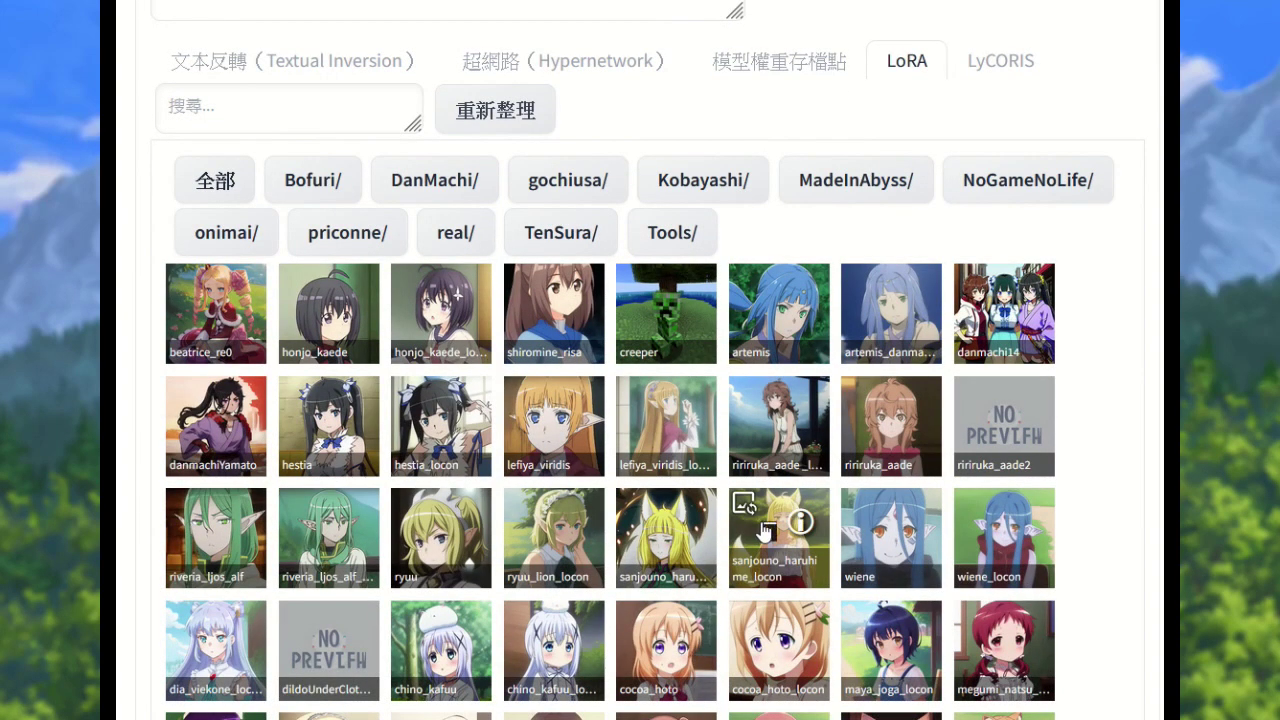
pyautogui.click(763, 530)
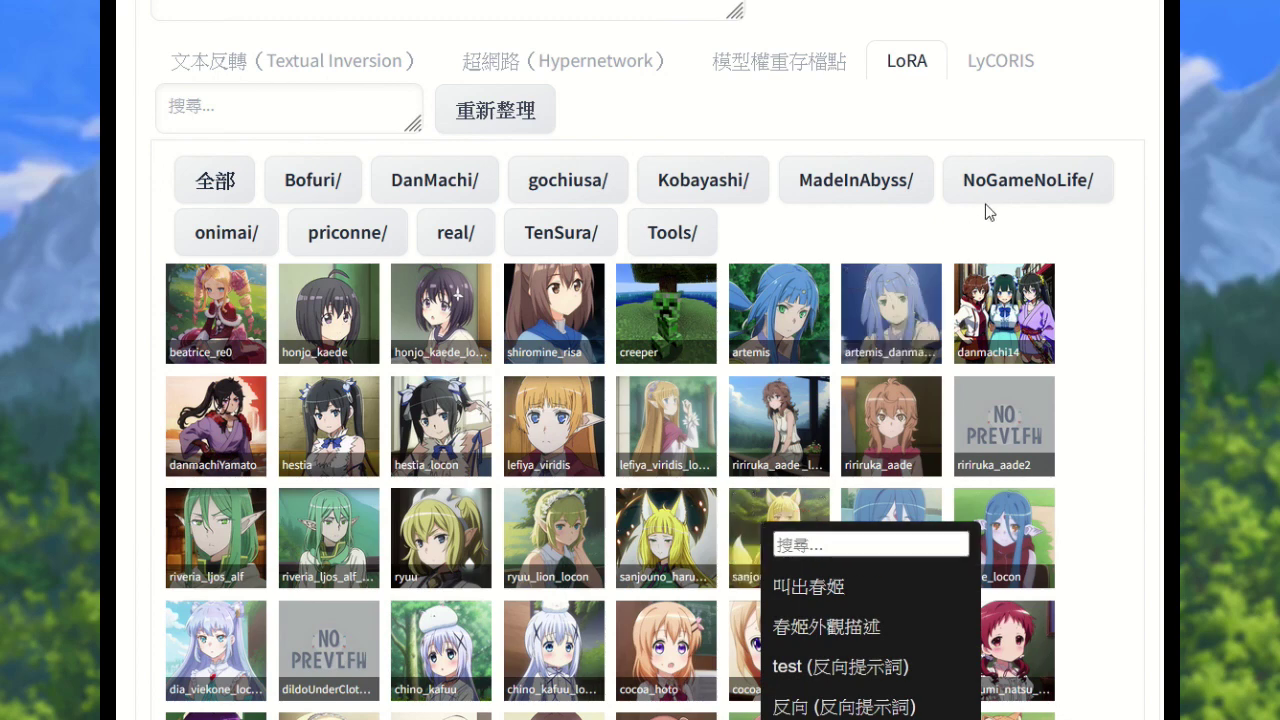
pyautogui.click(997, 62)
pyautogui.click(190, 205)
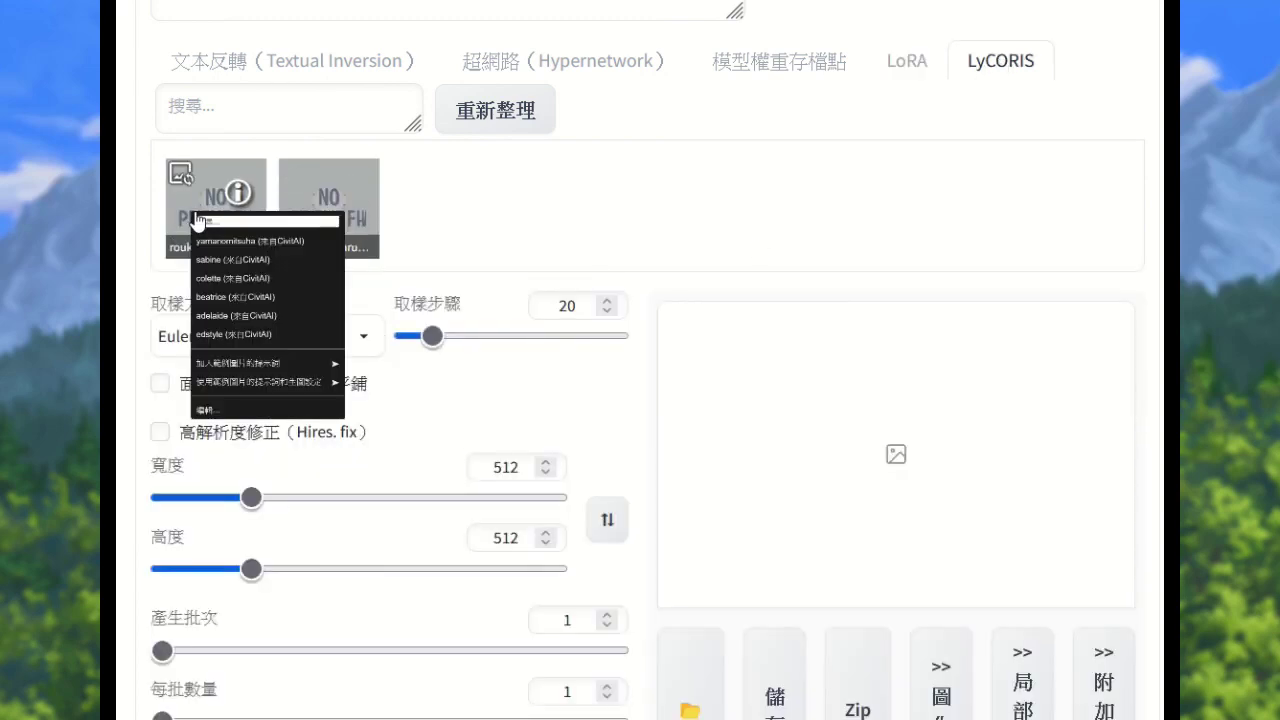
pyautogui.click(476, 292)
pyautogui.scroll(5, 476, 292)
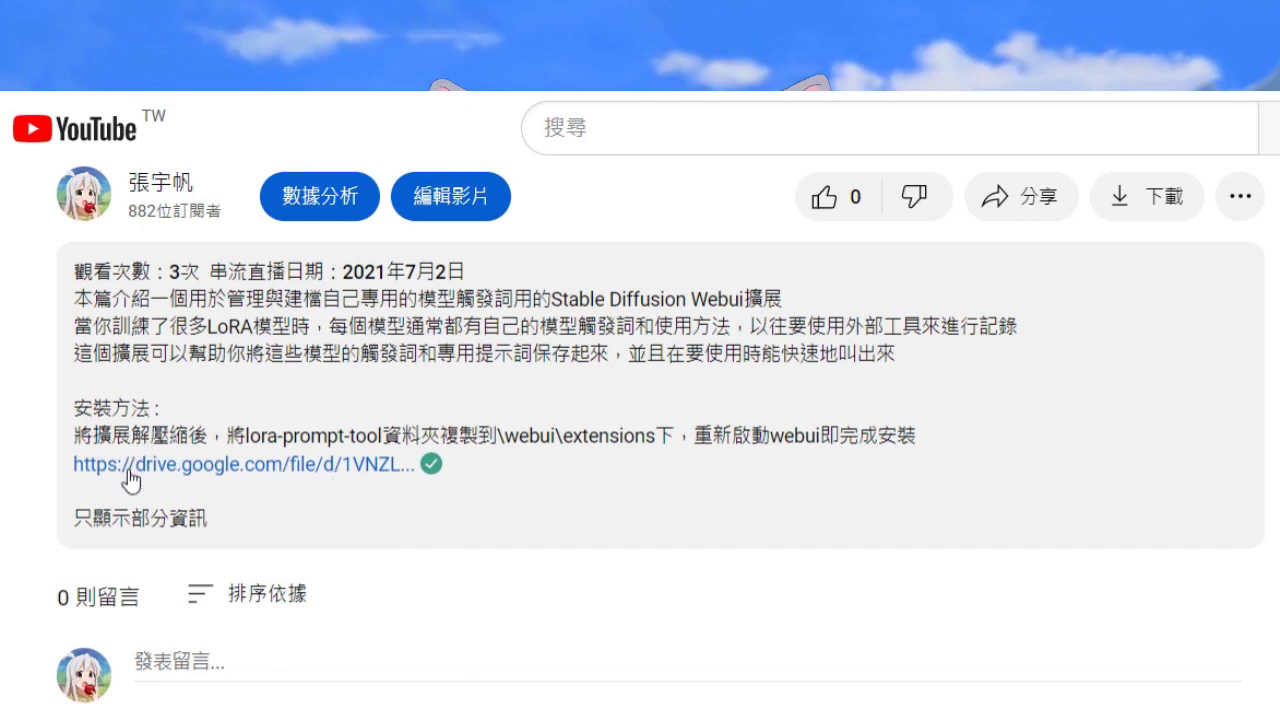
# - Open the Google Drive link in the video description and download the lora-prompt-tool v0.1.7z archive
pyautogui.click(237, 466)
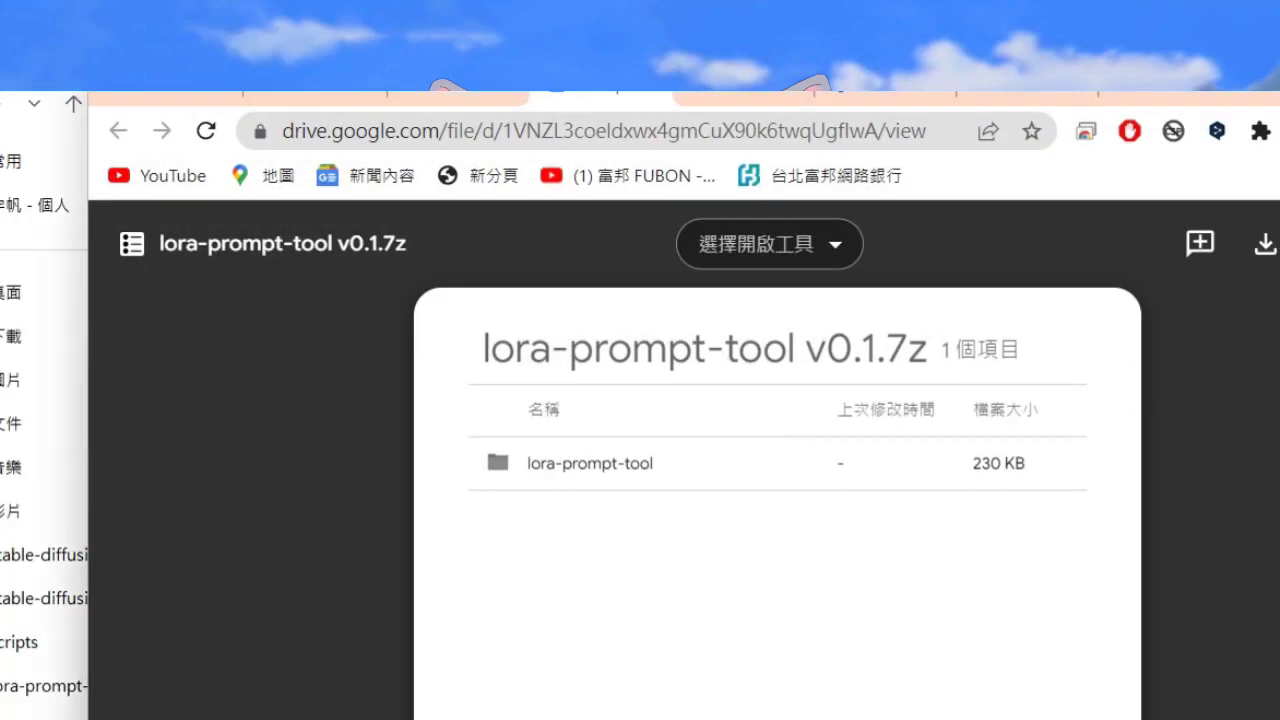
pyautogui.moveTo(1279, 430); pyautogui.dragTo(1156, 430)
pyautogui.click(1143, 245)
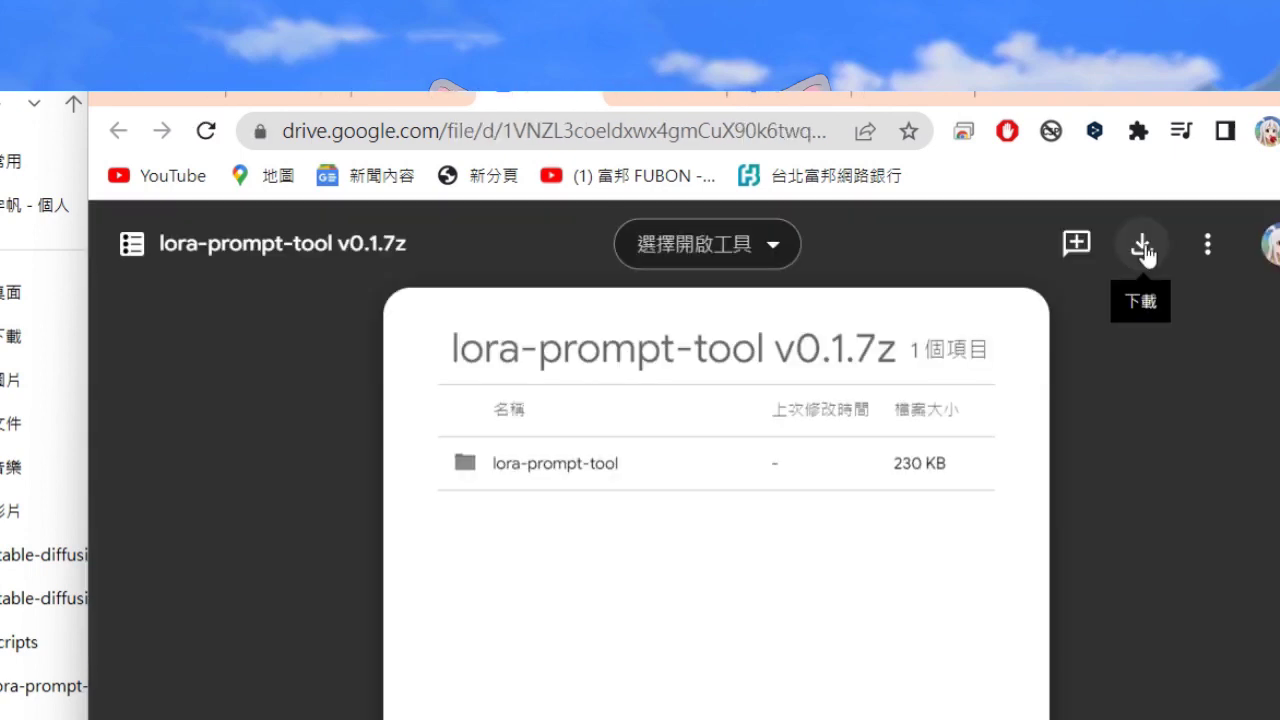
pyautogui.click(1143, 247)
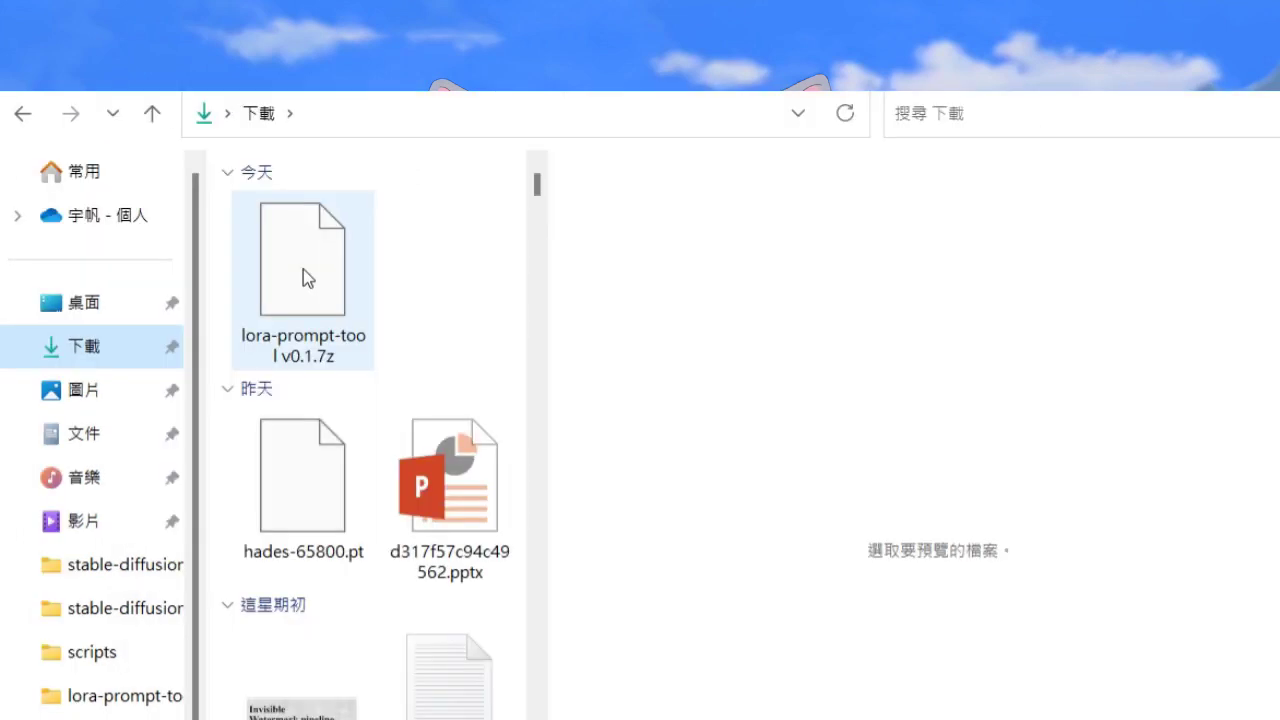
# - Open the downloaded lora-prompt-tool v0.1.7z archive in 7-Zip
pyautogui.rightClick(303, 269)
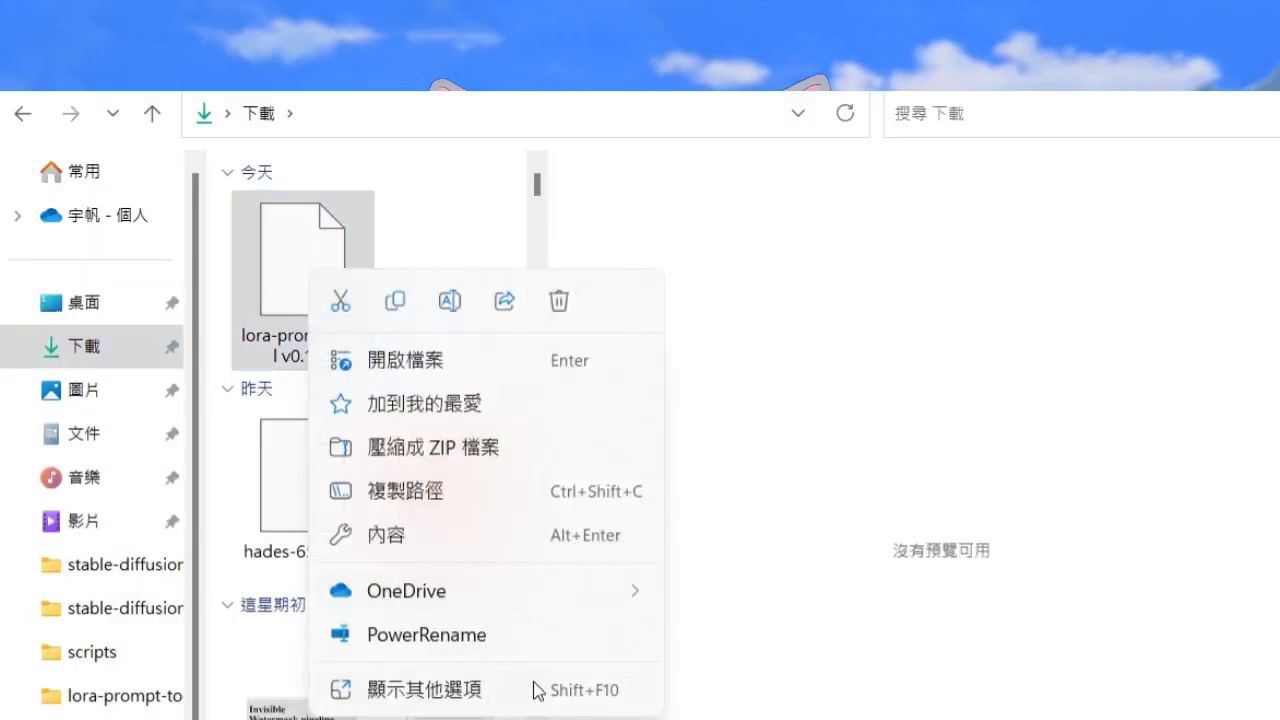
pyautogui.click(538, 690)
pyautogui.moveTo(693, 404)
pyautogui.click(980, 406)
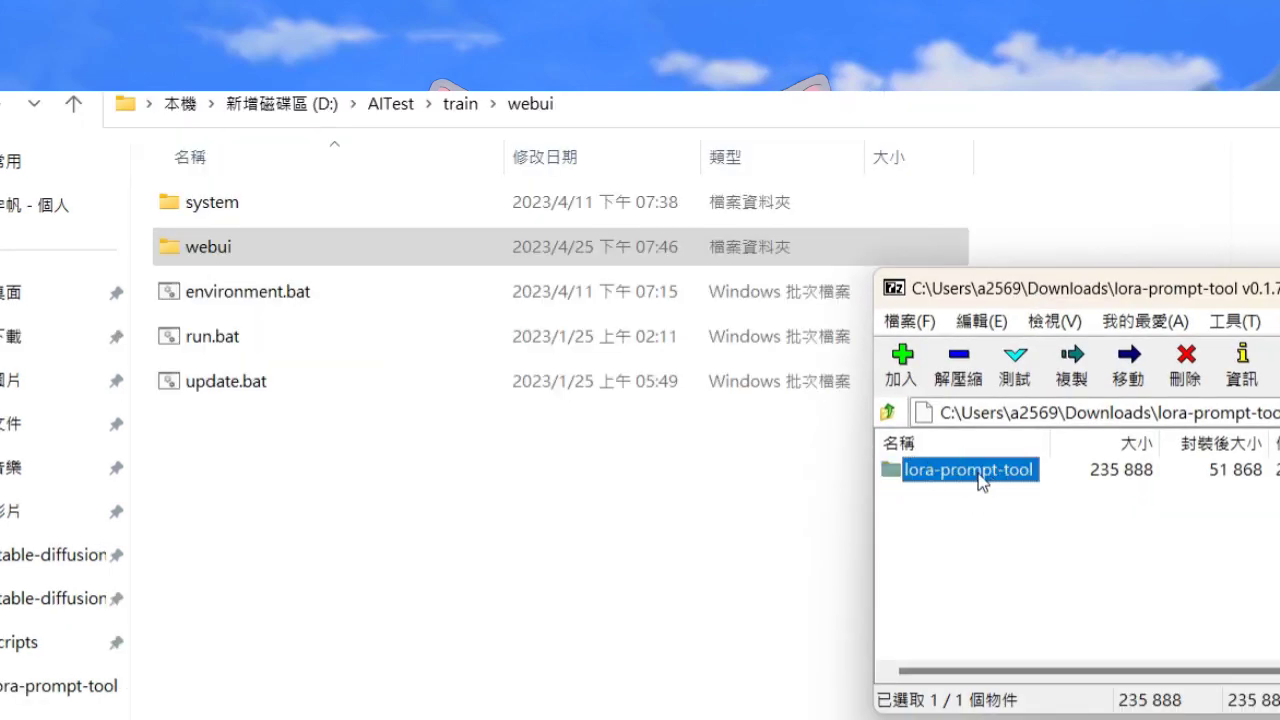
# - Extract the lora-prompt-tool folder from the archive into webui\webui\extensions and open it to check its files
pyautogui.doubleClick(286, 248)
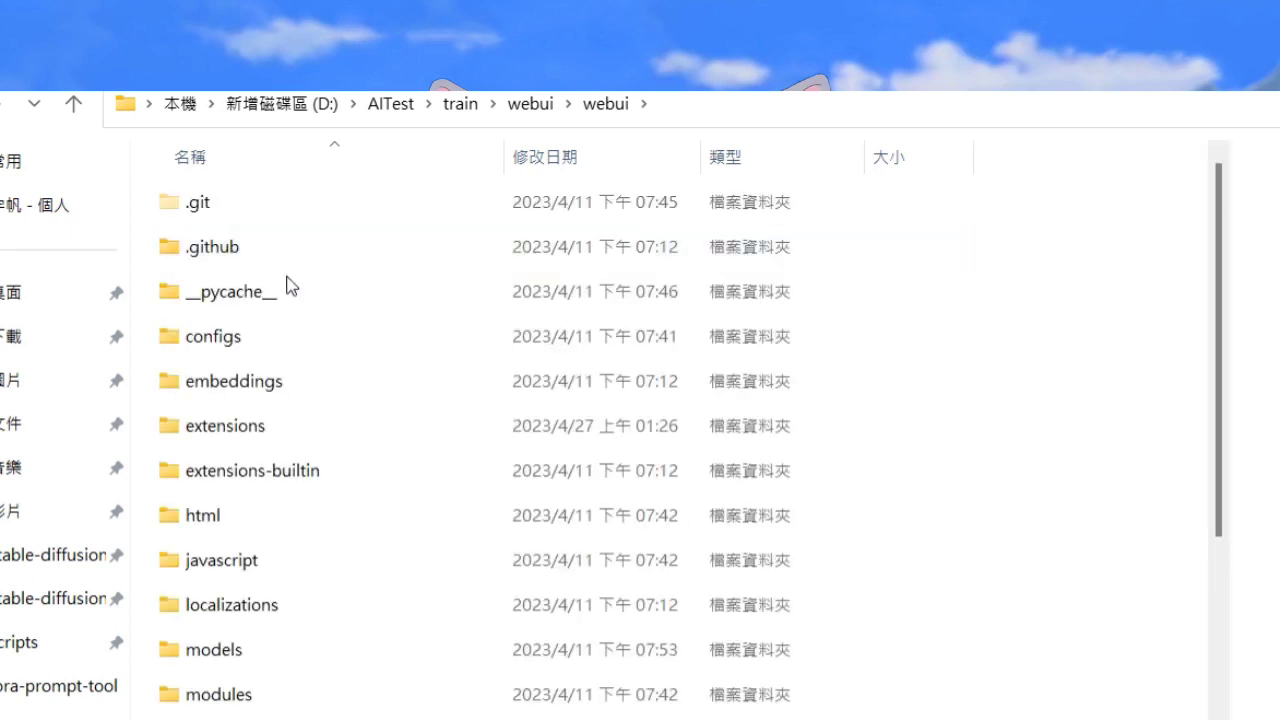
pyautogui.doubleClick(257, 432)
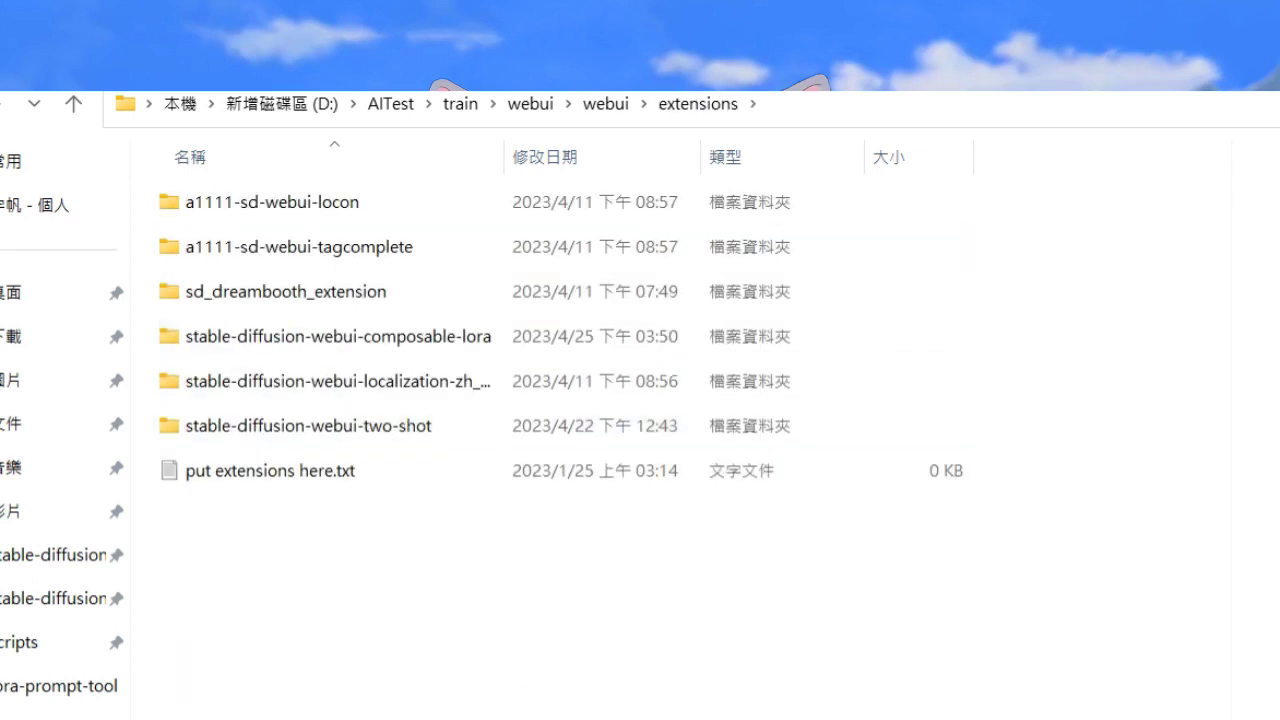
pyautogui.hotkey('alt', 'Tab')
pyautogui.moveTo(818, 499); pyautogui.dragTo(588, 570)
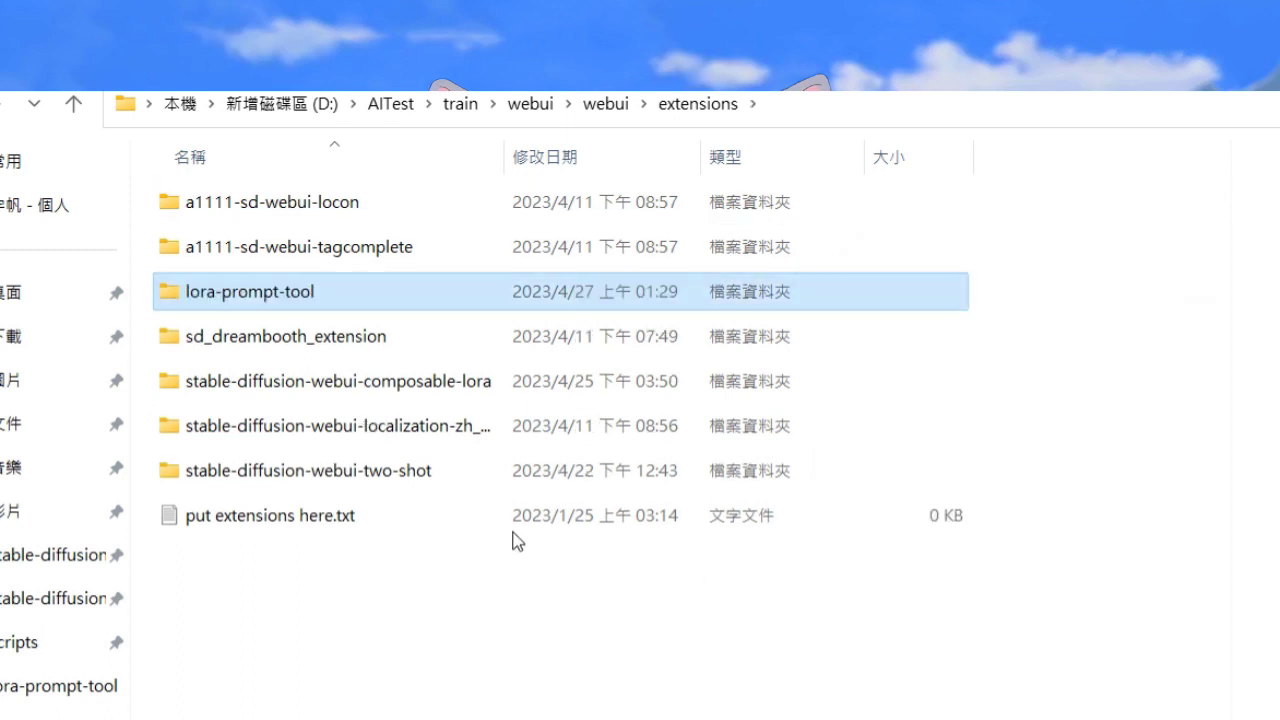
pyautogui.doubleClick(297, 292)
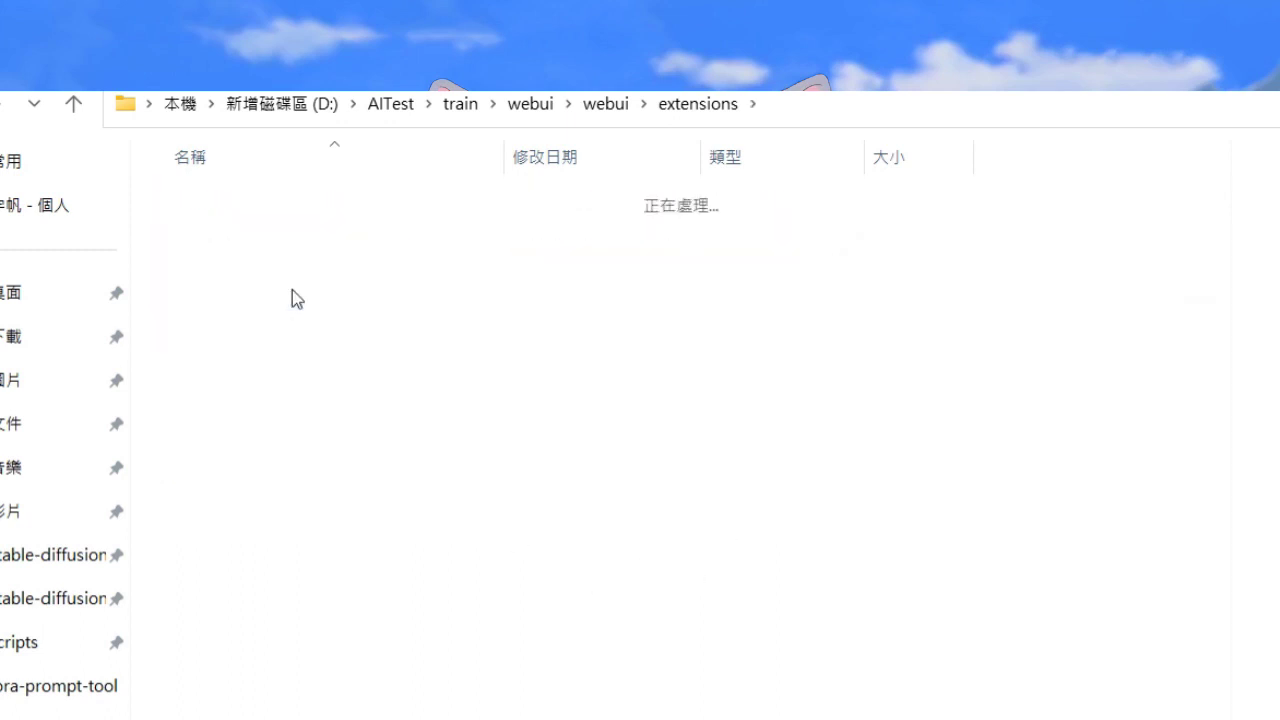
pyautogui.moveTo(362, 589); pyautogui.dragTo(229, 202)
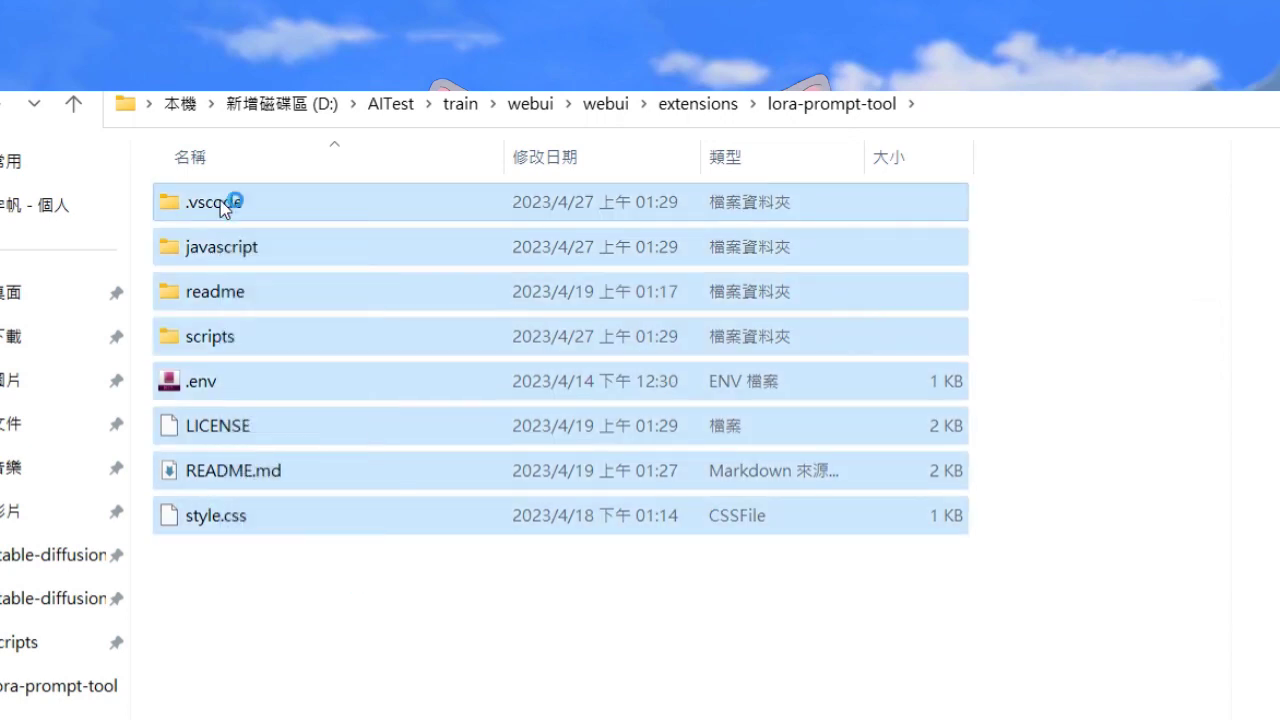
# - Return to the inner webui folder and select webui.bat
pyautogui.click(672, 106)
pyautogui.click(602, 111)
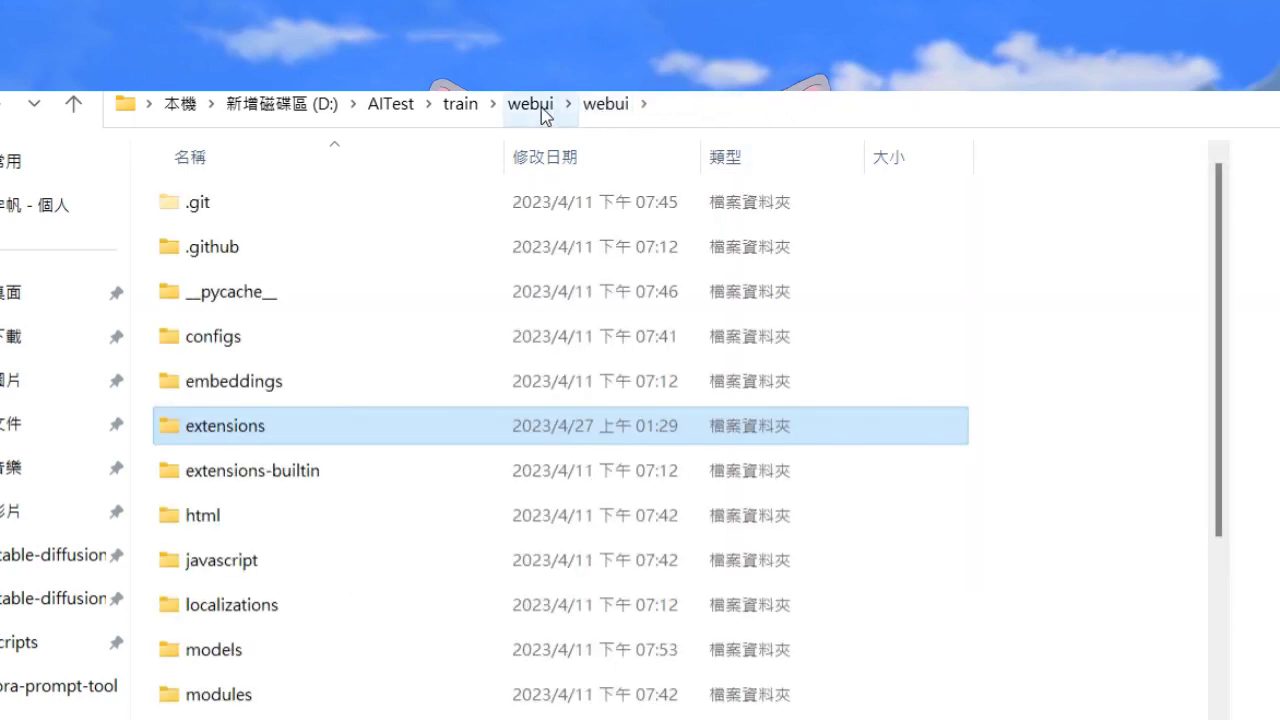
pyautogui.scroll(-8, 748, 325)
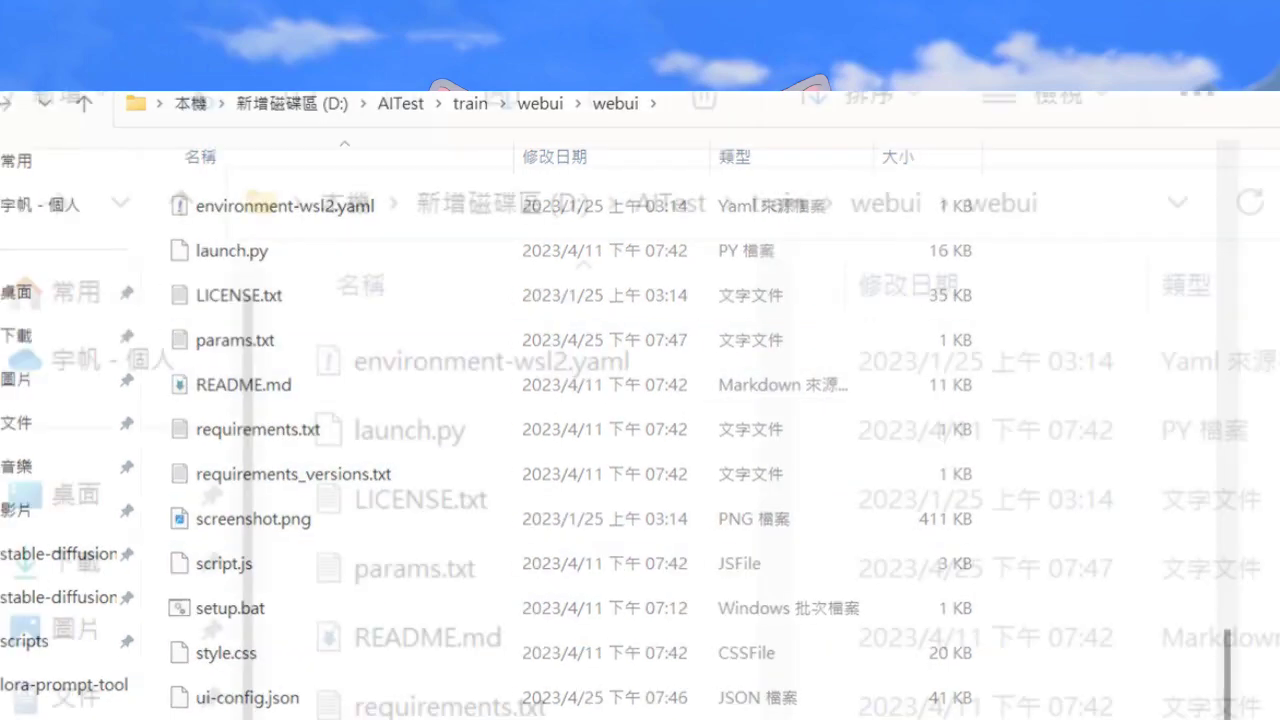
pyautogui.scroll(-1, 705, 622)
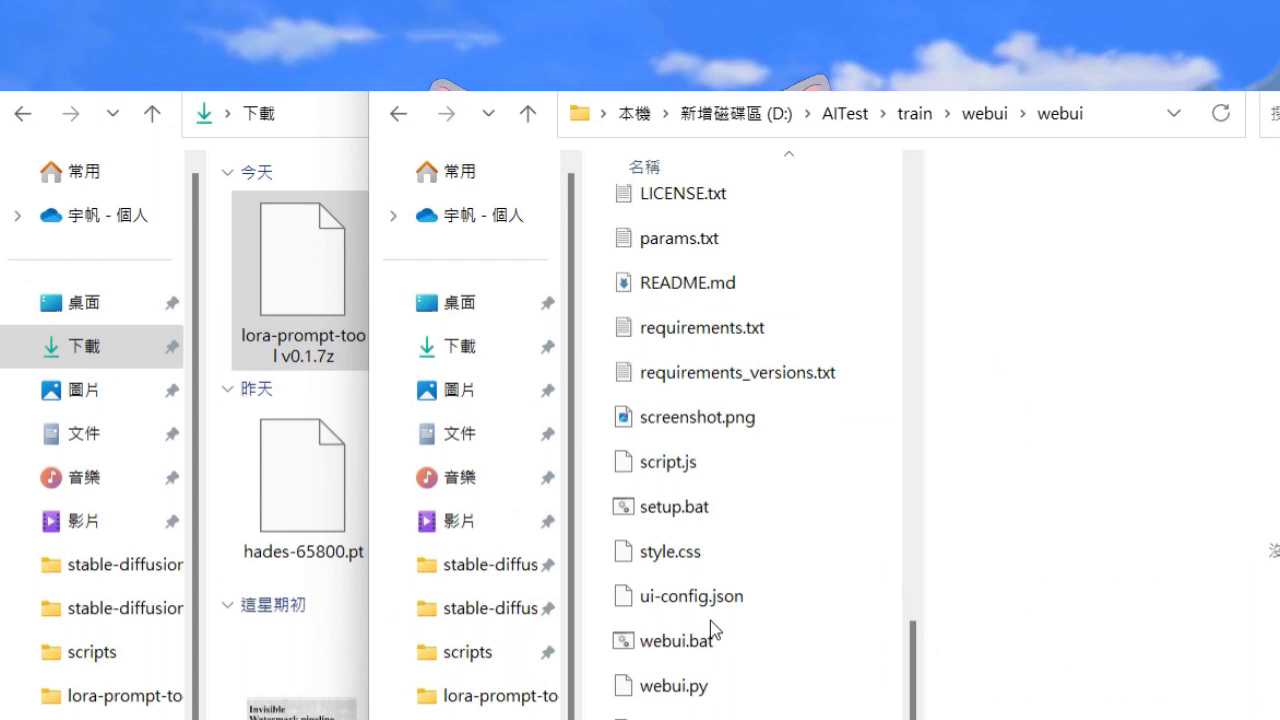
pyautogui.click(711, 638)
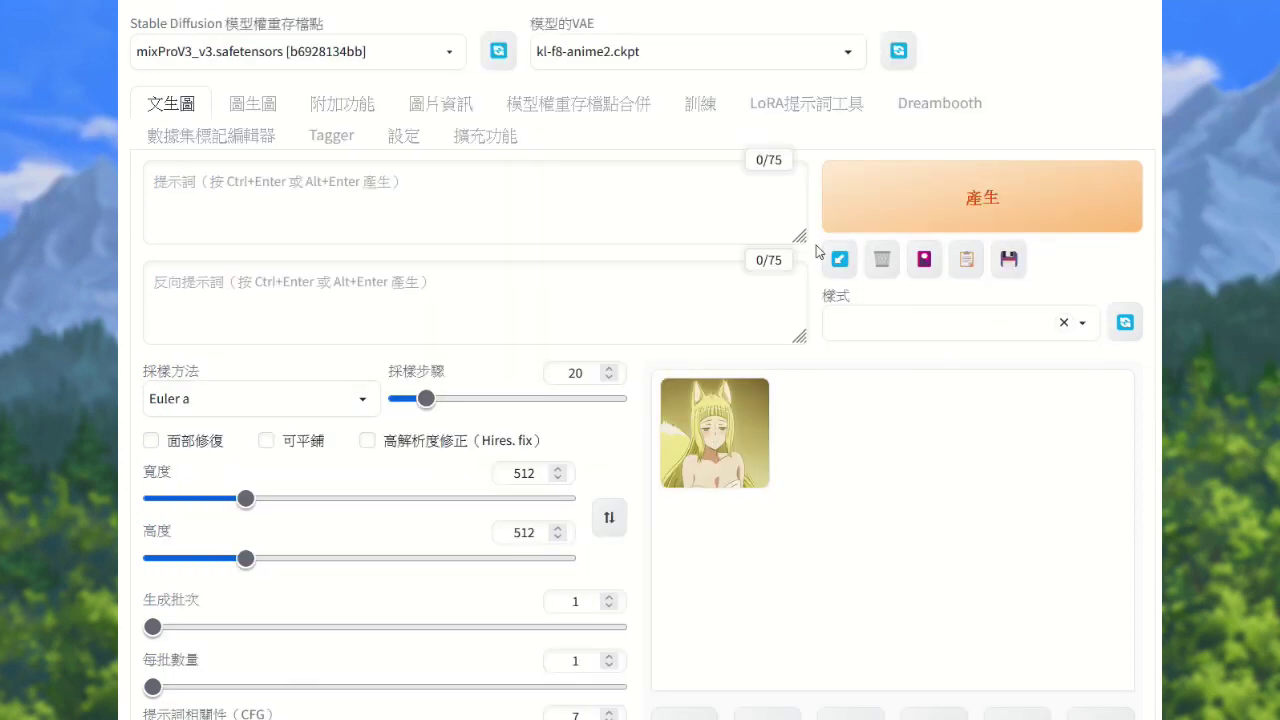
# - Show the extra networks and filter the LoRA models to the onimai/ folder
pyautogui.click(922, 262)
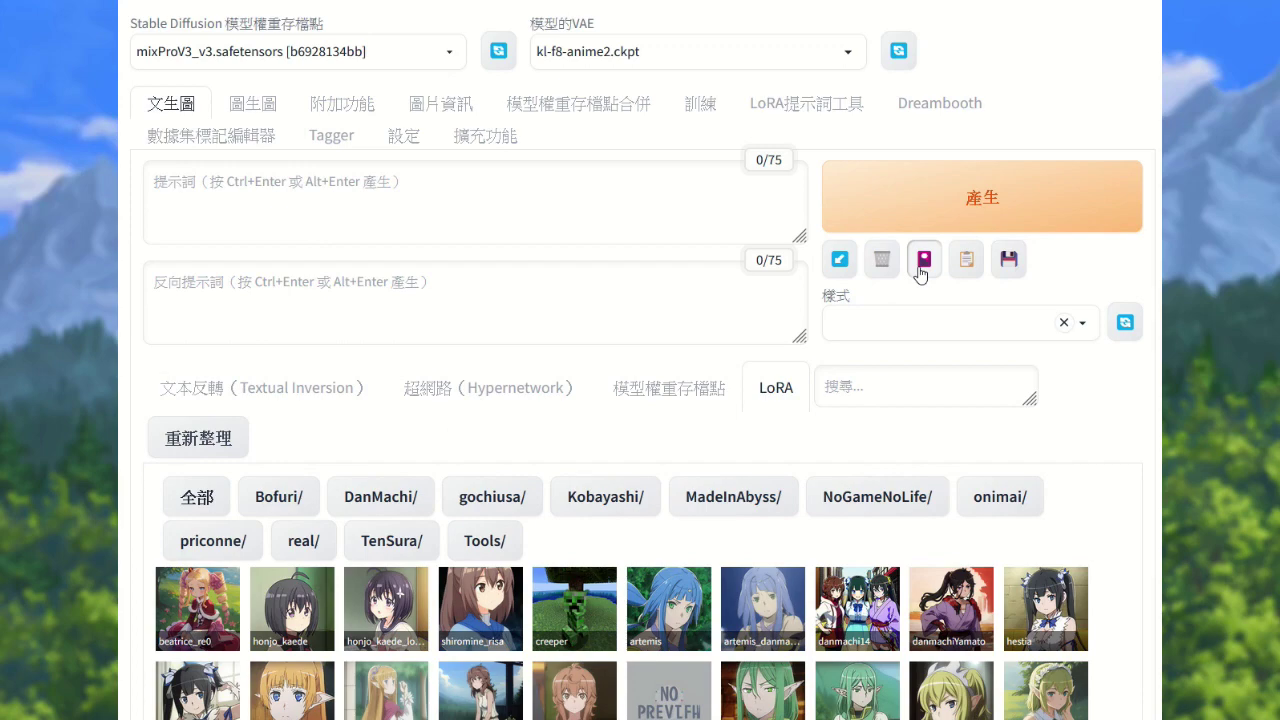
pyautogui.scroll(-1, 940, 268)
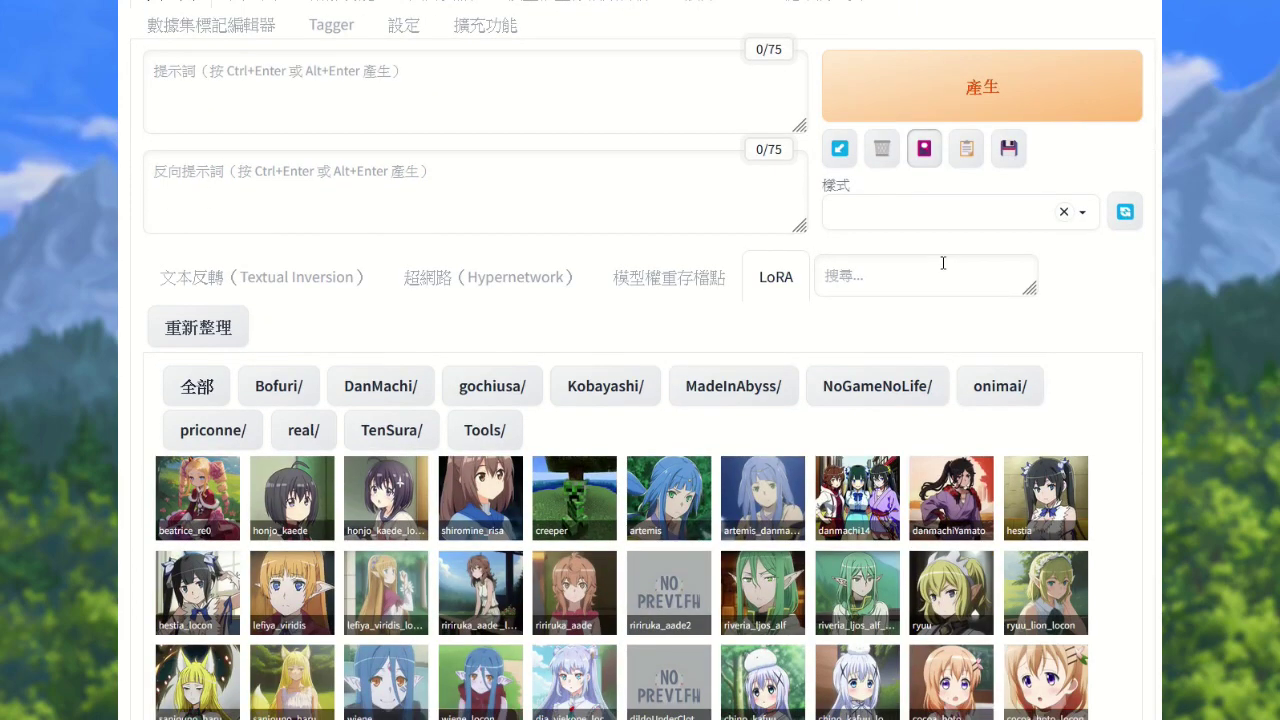
pyautogui.scroll(-1, 942, 263)
pyautogui.click(990, 273)
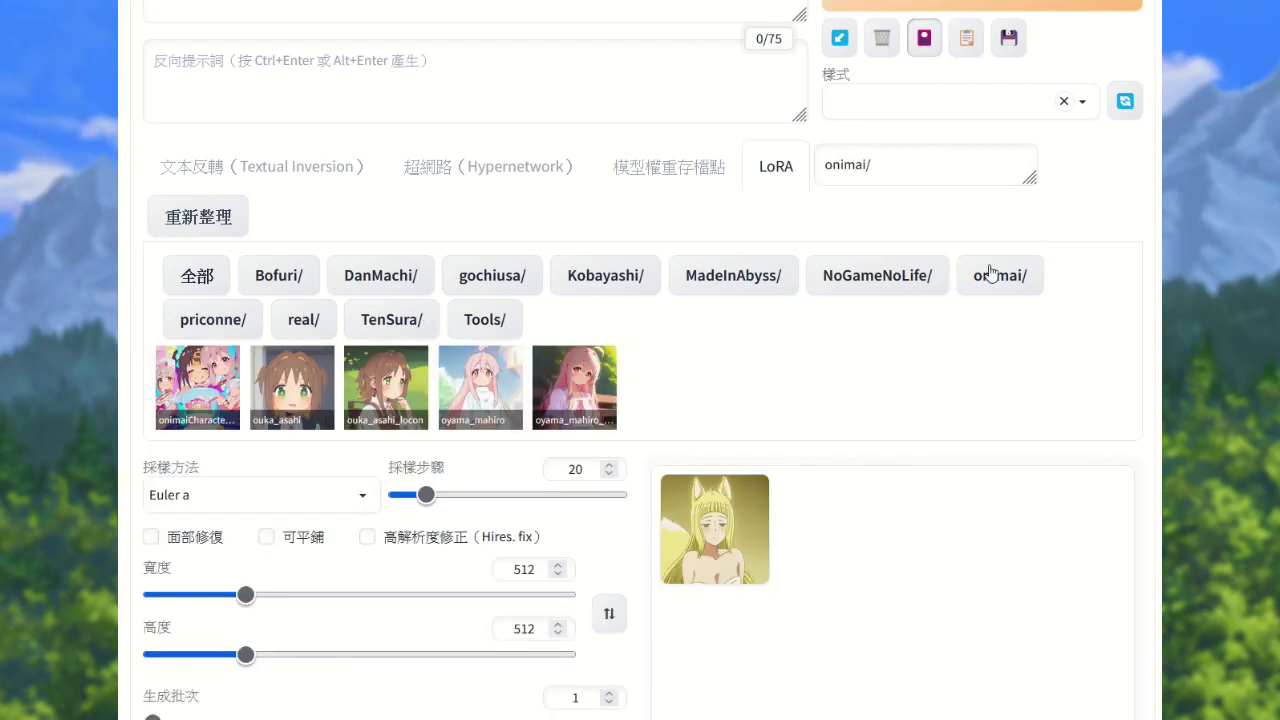
# - Add the prompts of the second example image of onimaiCharactersLora_v01 and highlight the inserted positive prompt
pyautogui.moveTo(187, 391)
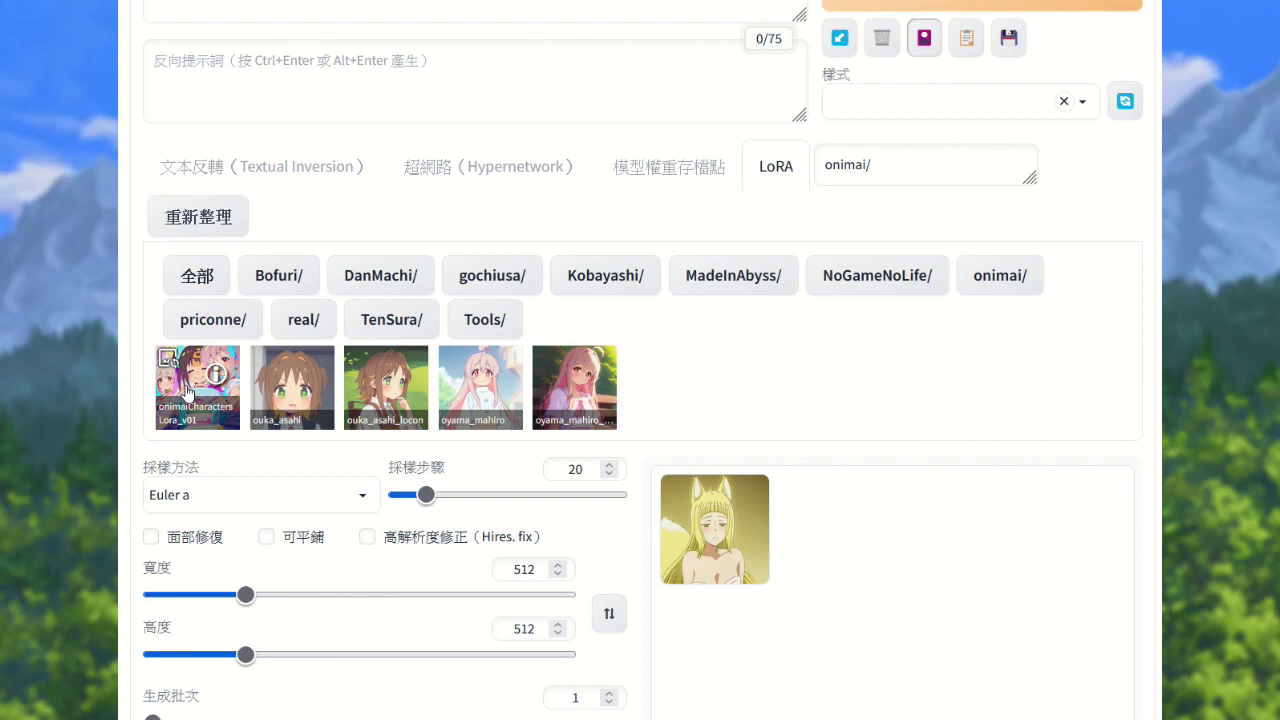
pyautogui.rightClick(187, 391)
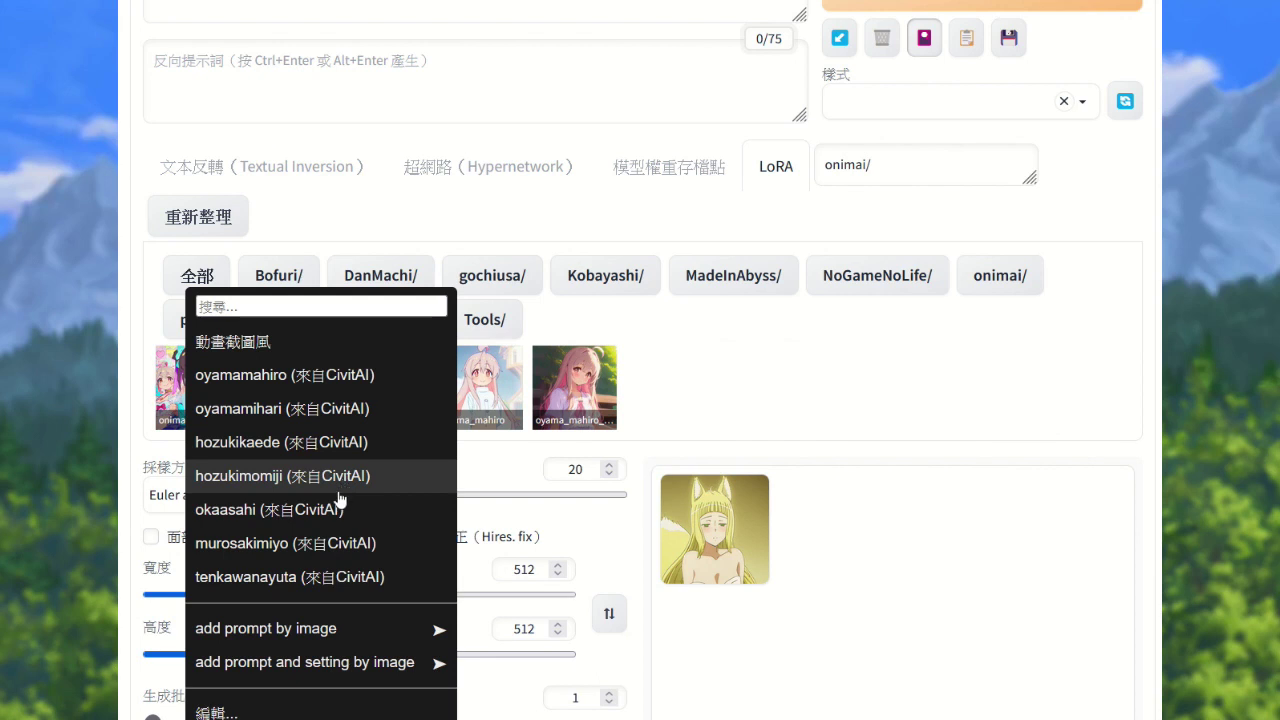
pyautogui.moveTo(328, 626)
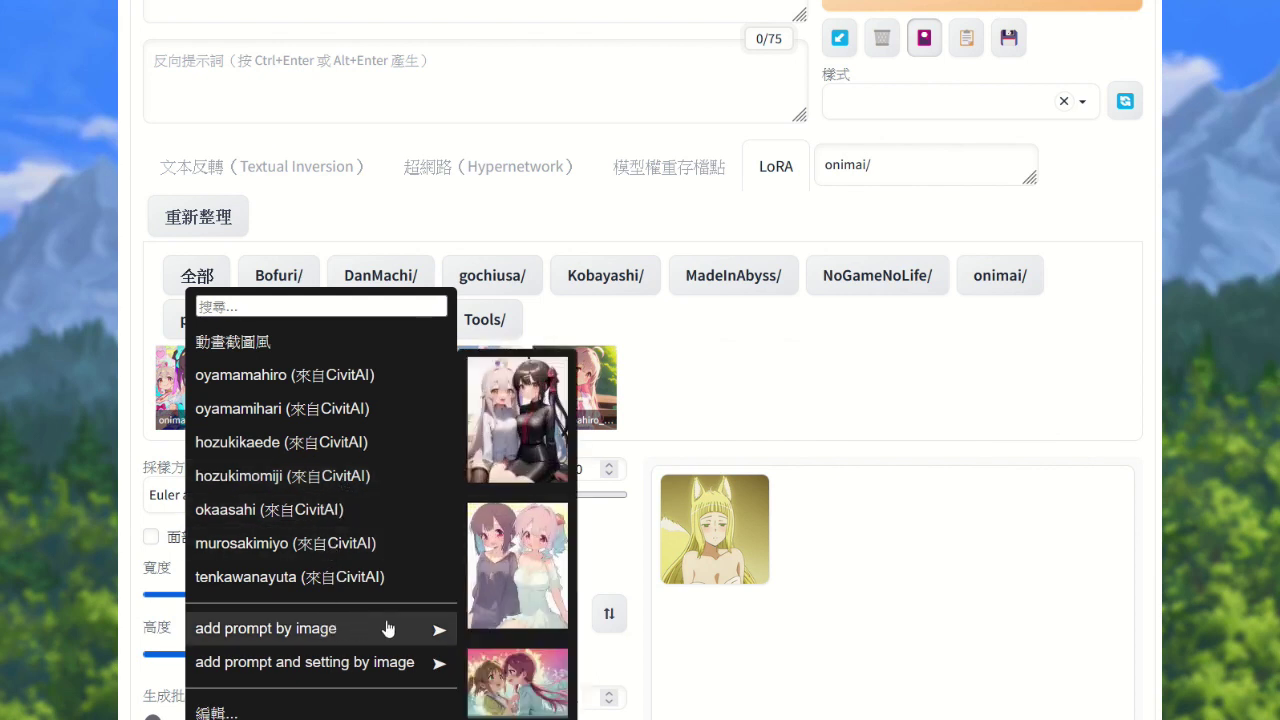
pyautogui.click(512, 567)
pyautogui.scroll(2, 512, 567)
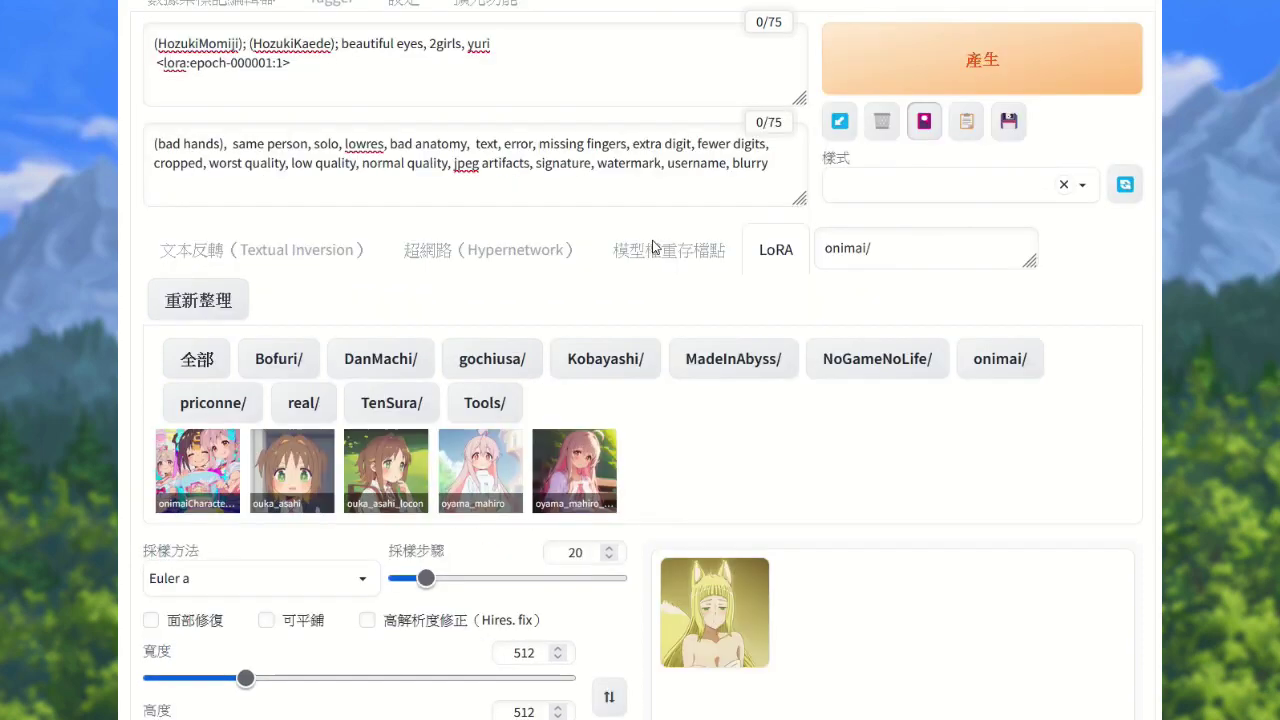
pyautogui.moveTo(292, 90); pyautogui.dragTo(143, 70)
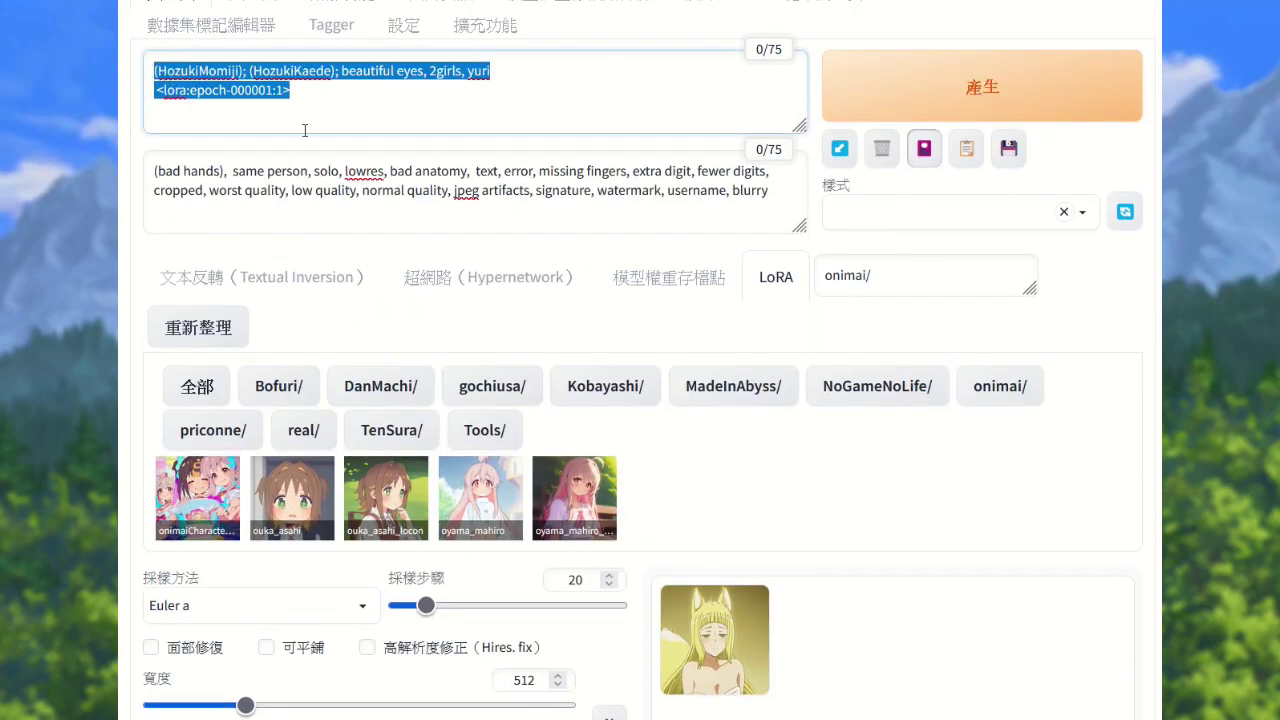
# - Apply both the prompts and the generation settings of the pink-themed, white-haired girl example image of the mixProV3_v3 checkpoint
pyautogui.click(650, 294)
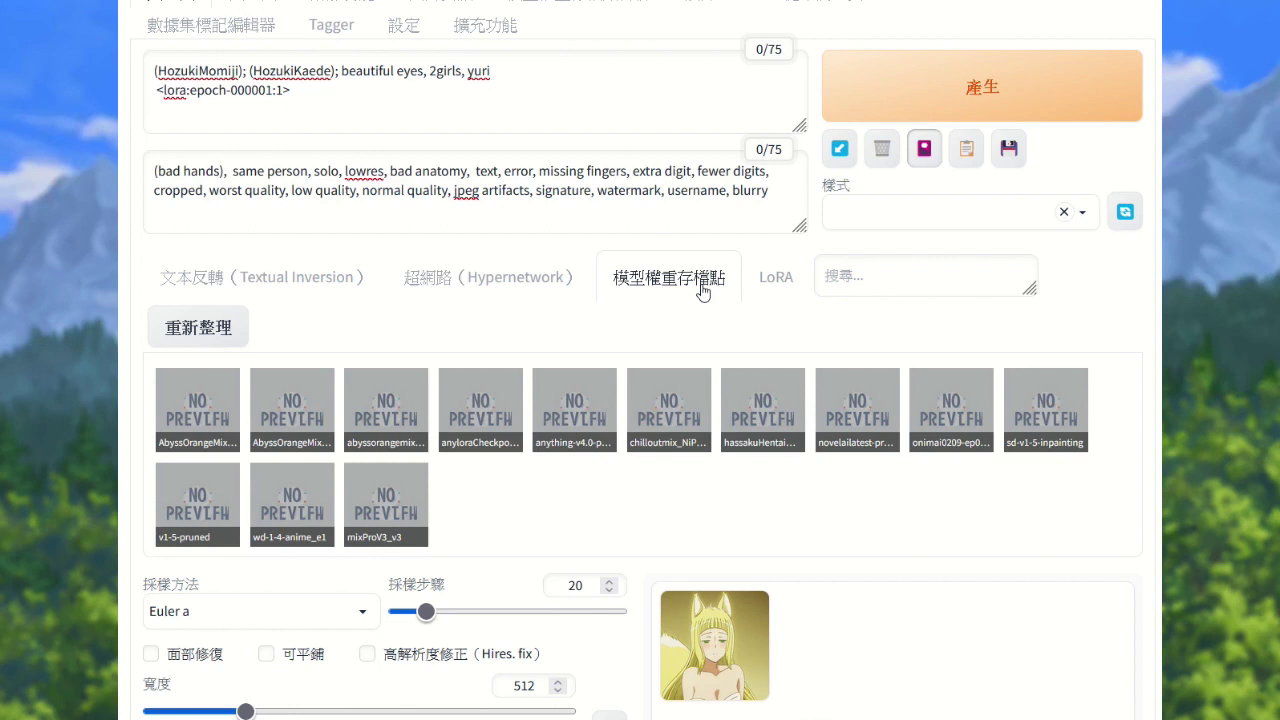
pyautogui.rightClick(387, 507)
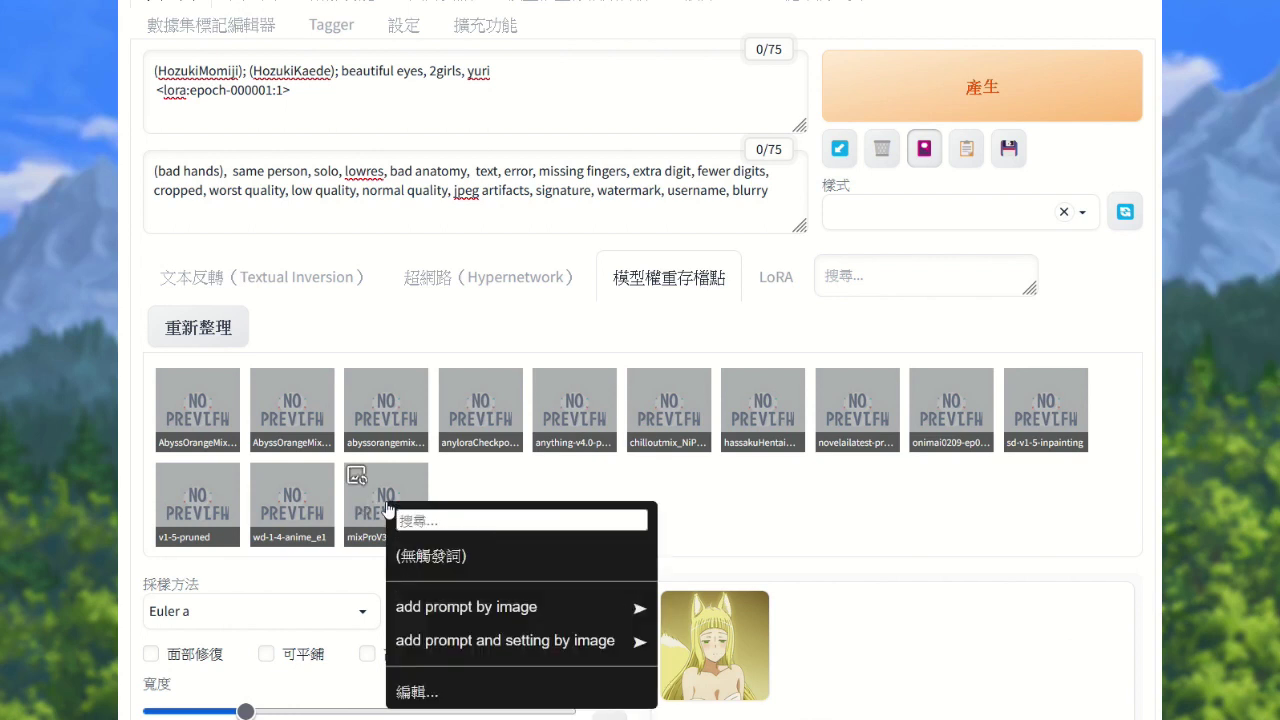
pyautogui.moveTo(466, 640)
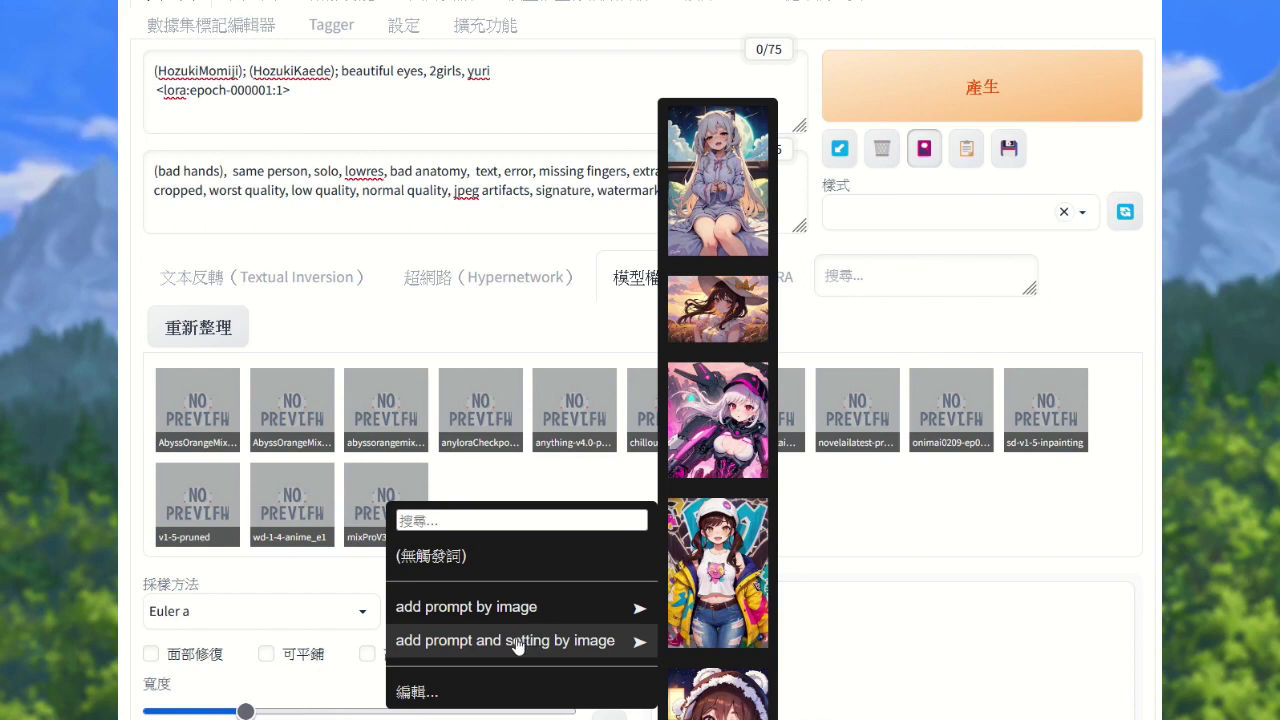
pyautogui.click(303, 680)
pyautogui.scroll(-2, 449, 534)
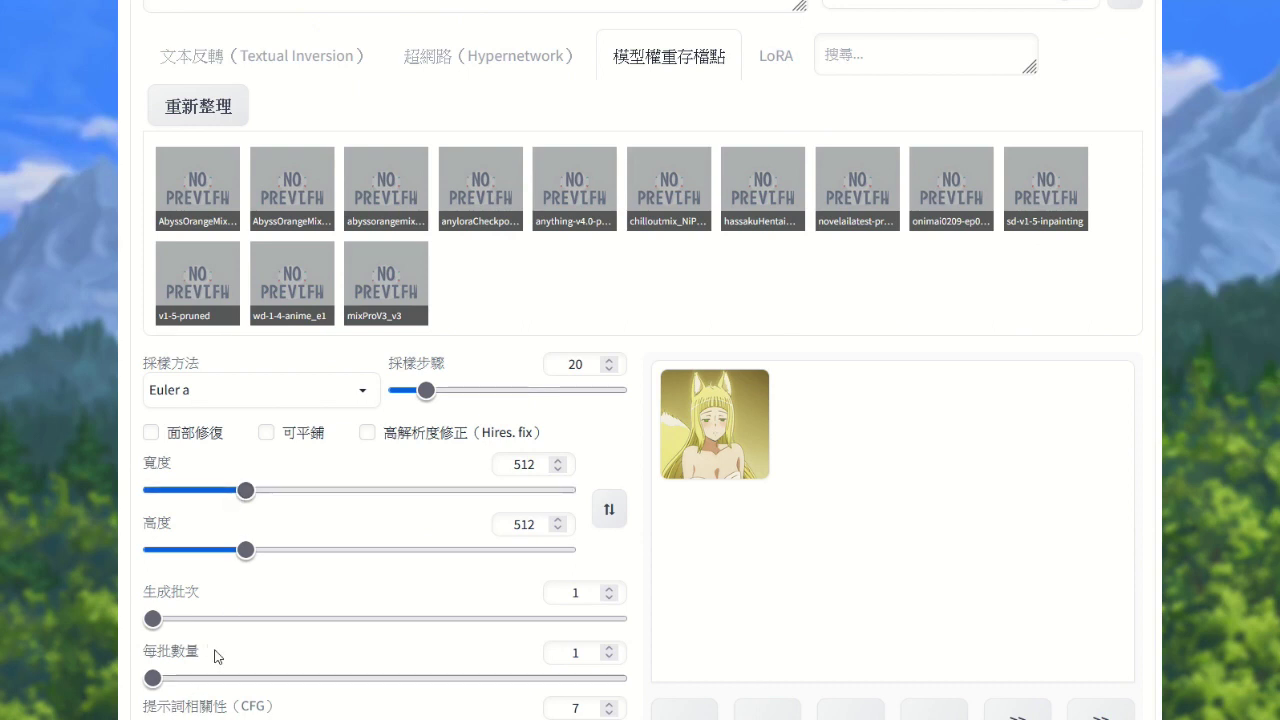
pyautogui.rightClick(380, 292)
pyautogui.moveTo(620, 424)
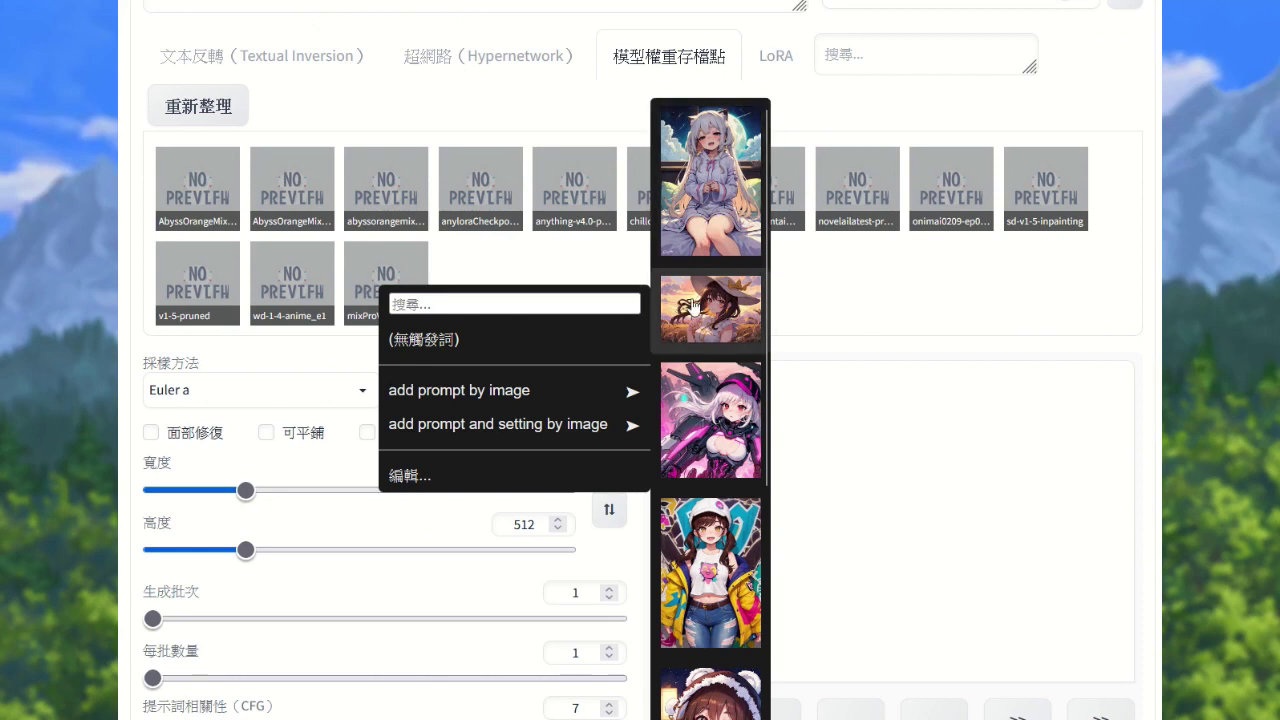
pyautogui.click(716, 412)
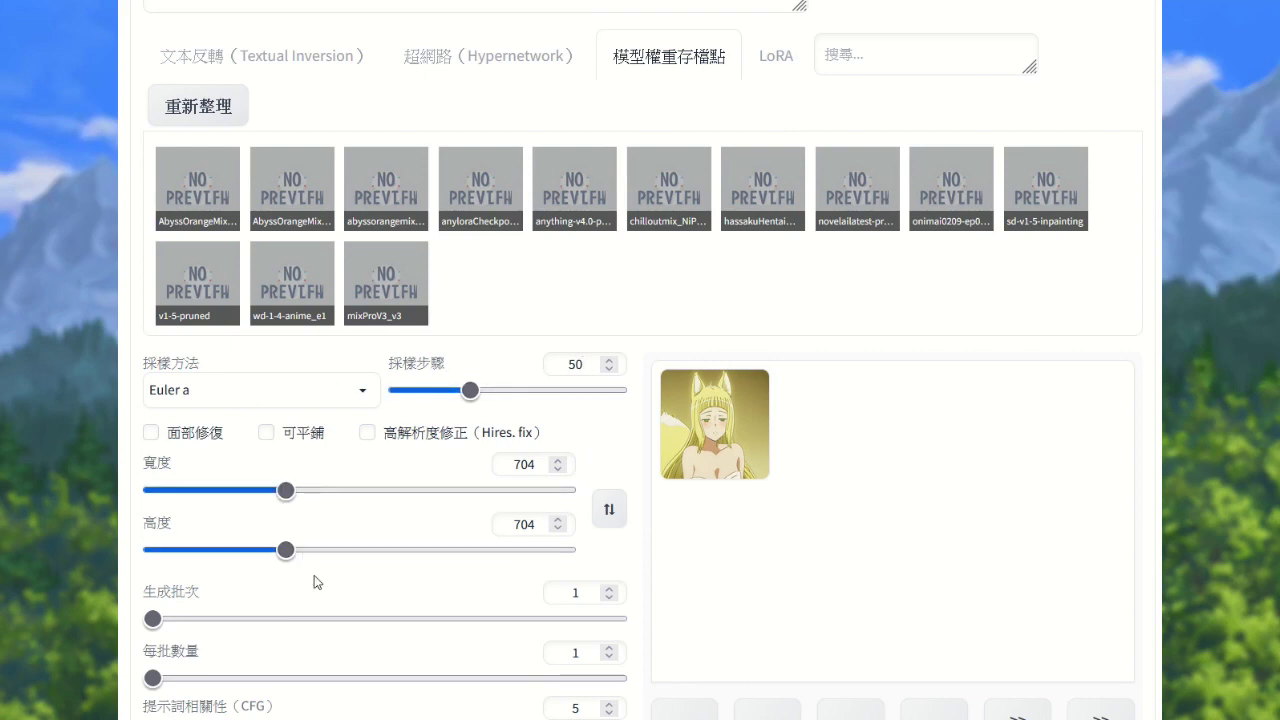
# - Review the applied settings and prompts, generate the image, and hide the extra networks
pyautogui.scroll(-2, 566, 480)
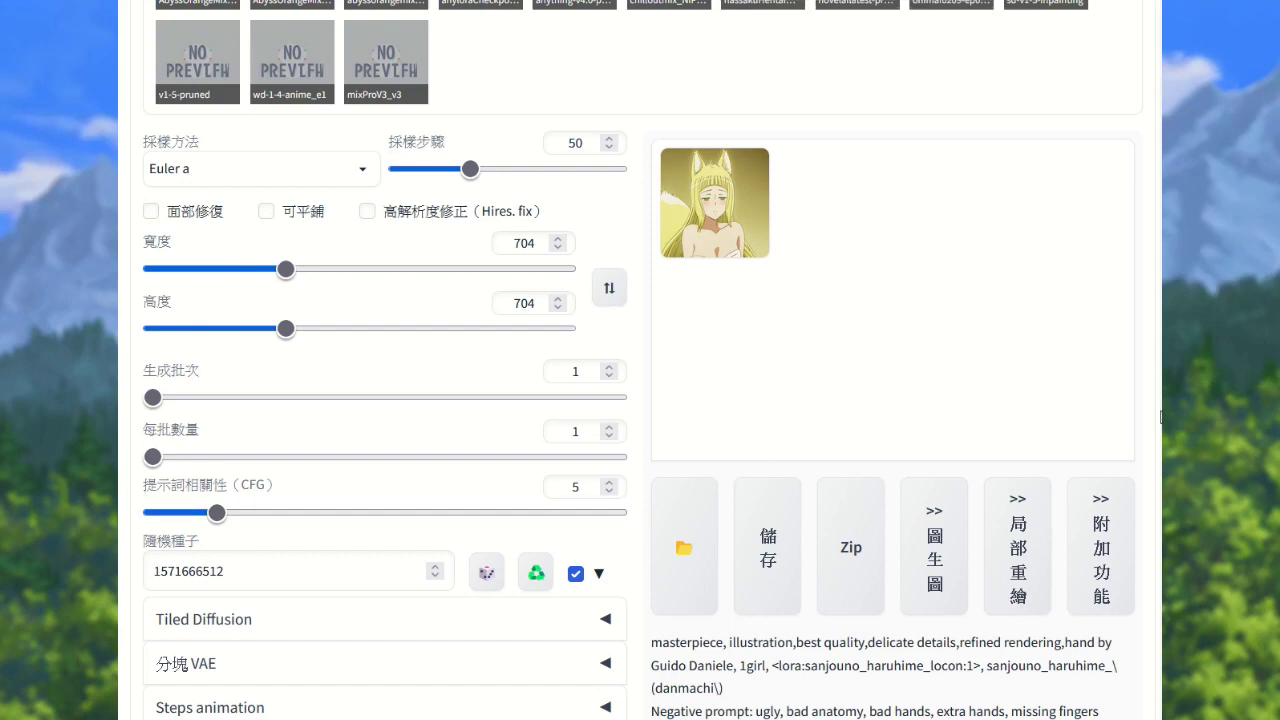
pyautogui.scroll(6, 1130, 386)
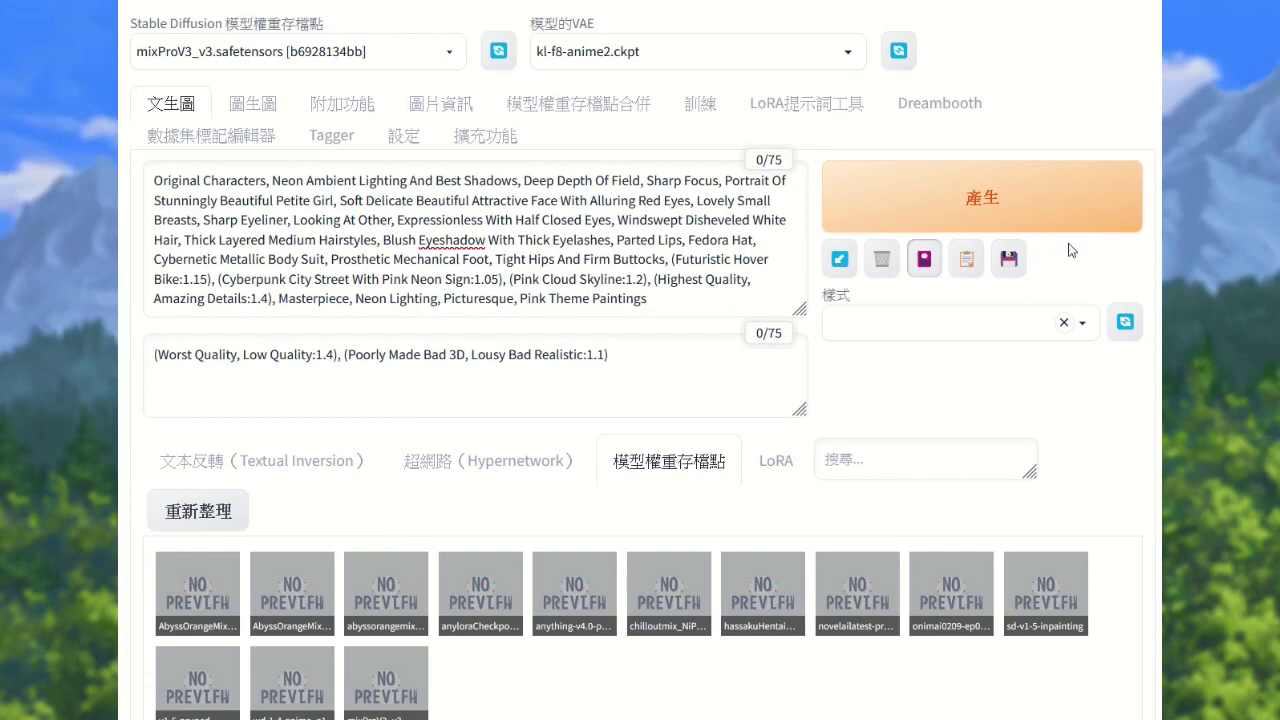
pyautogui.click(1035, 210)
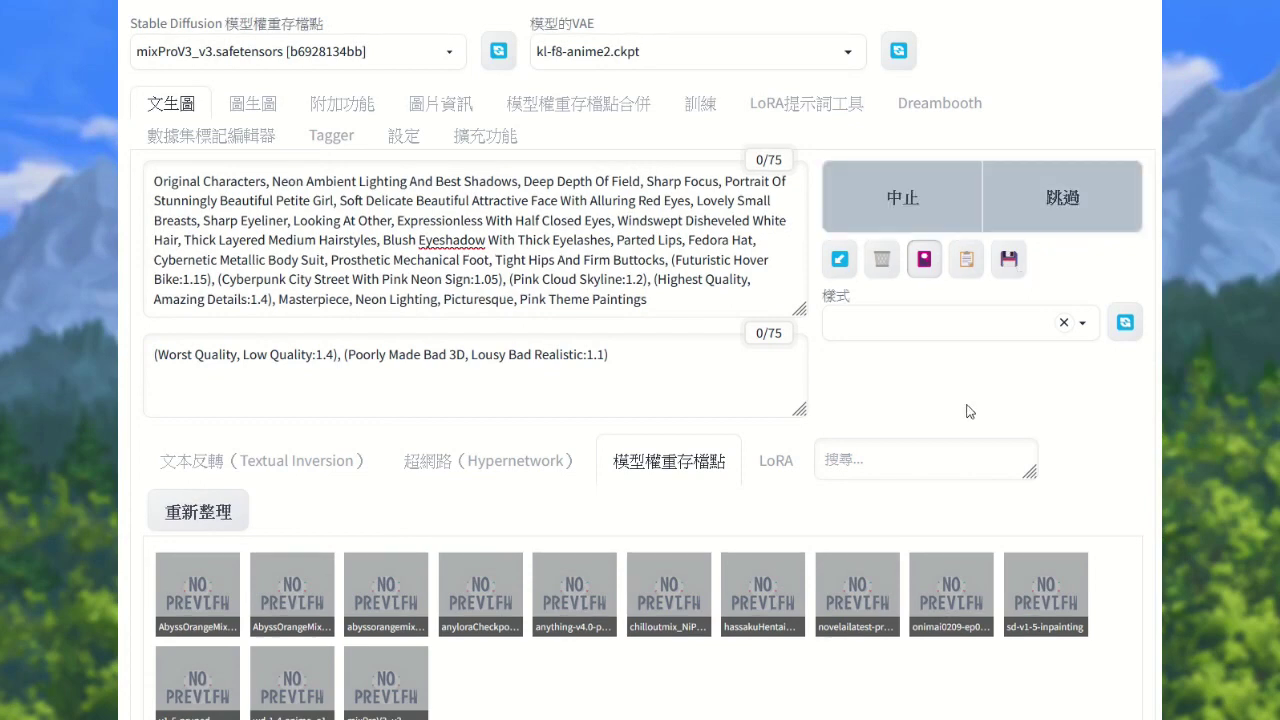
pyautogui.click(924, 259)
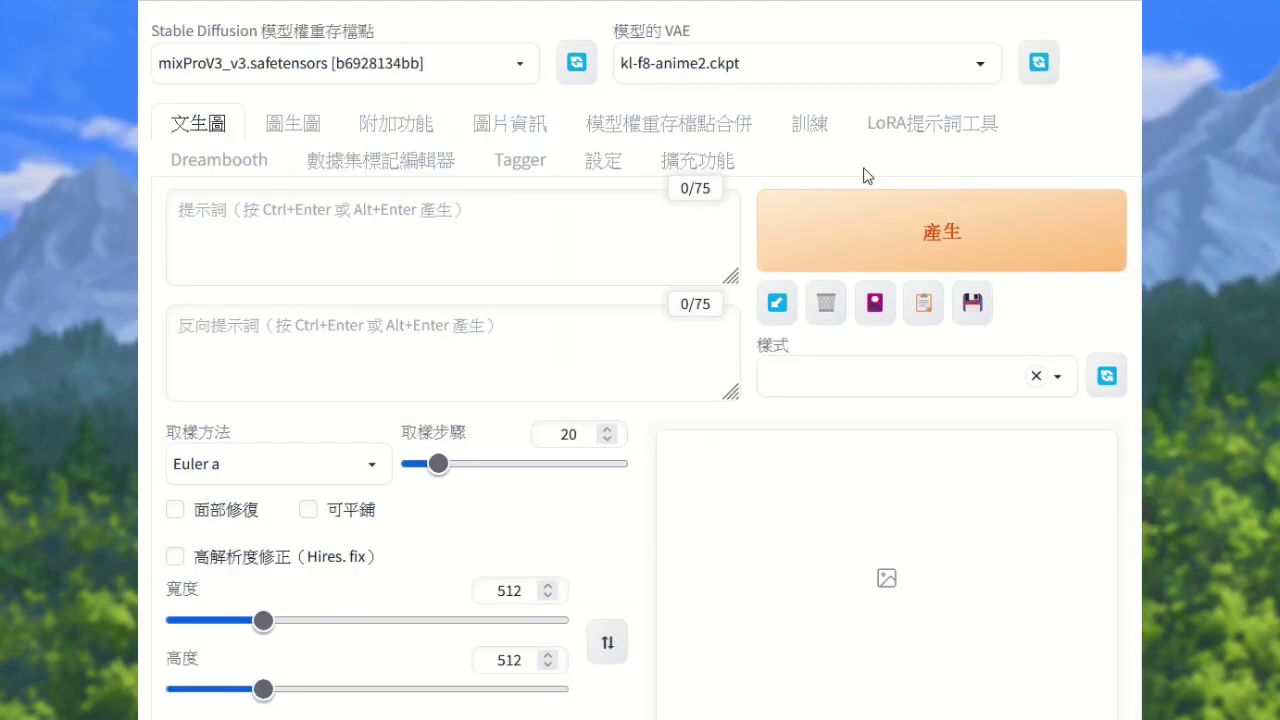
# - Show the extra networks again and look over the LoRA model cards
pyautogui.click(875, 302)
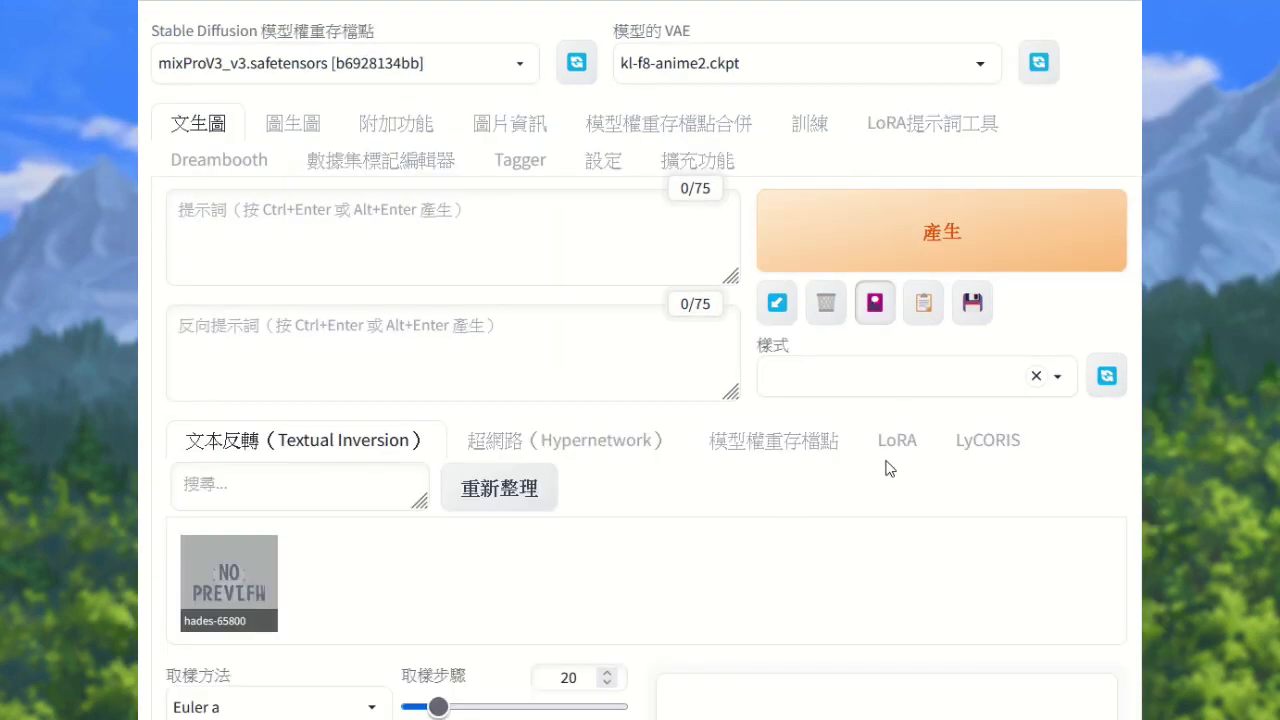
pyautogui.click(894, 450)
pyautogui.scroll(-2, 894, 450)
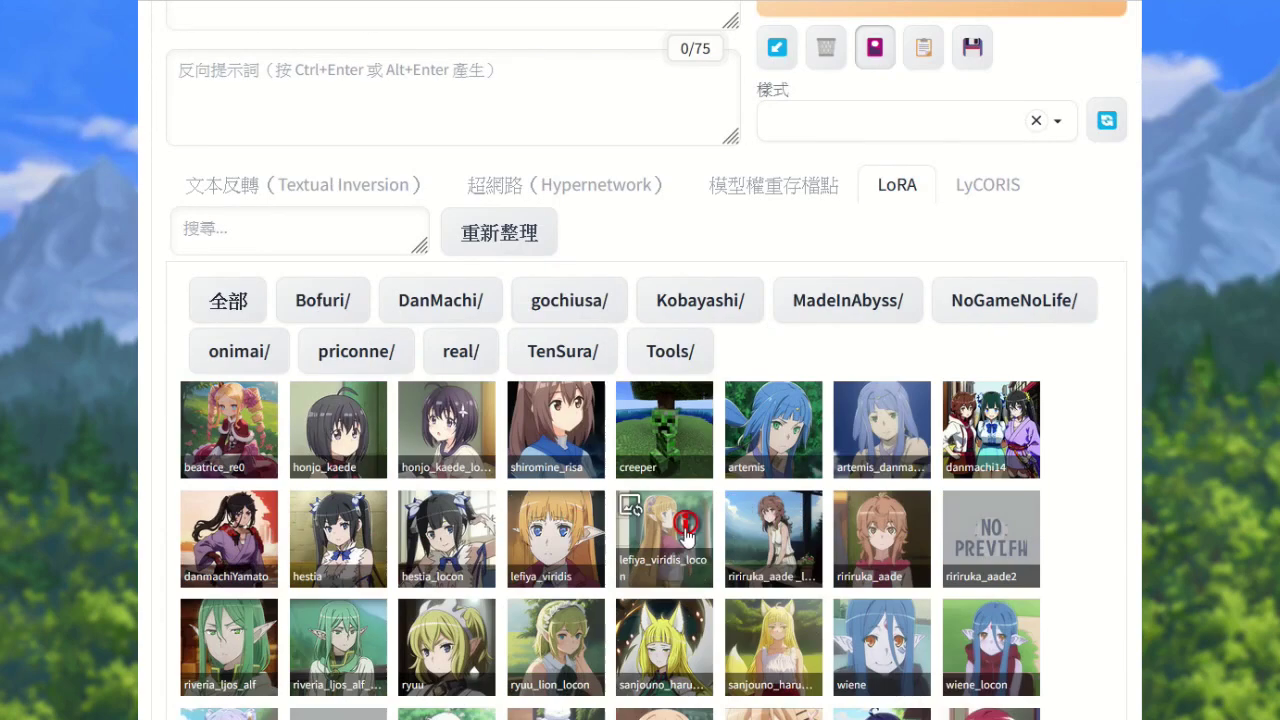
pyautogui.scroll(2, 752, 432)
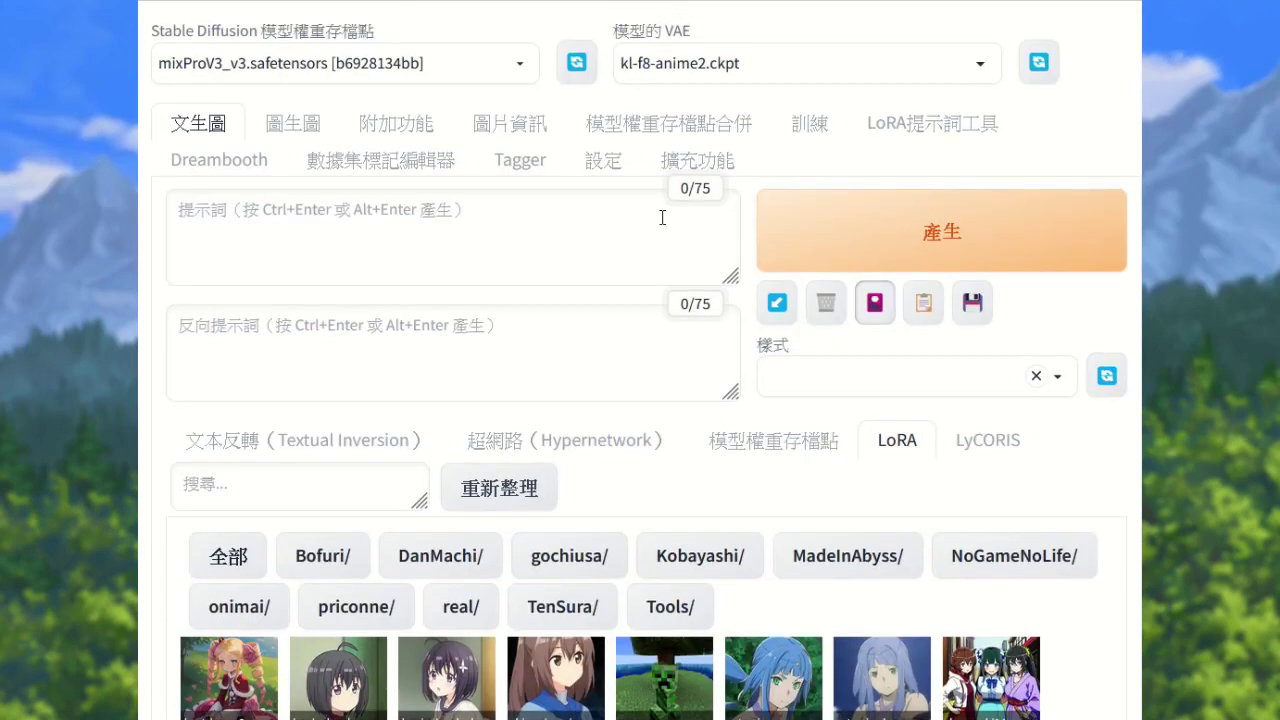
# - Enable touch mode (使用觸控模式) in the settings of the LoRA prompt tool
pyautogui.click(915, 126)
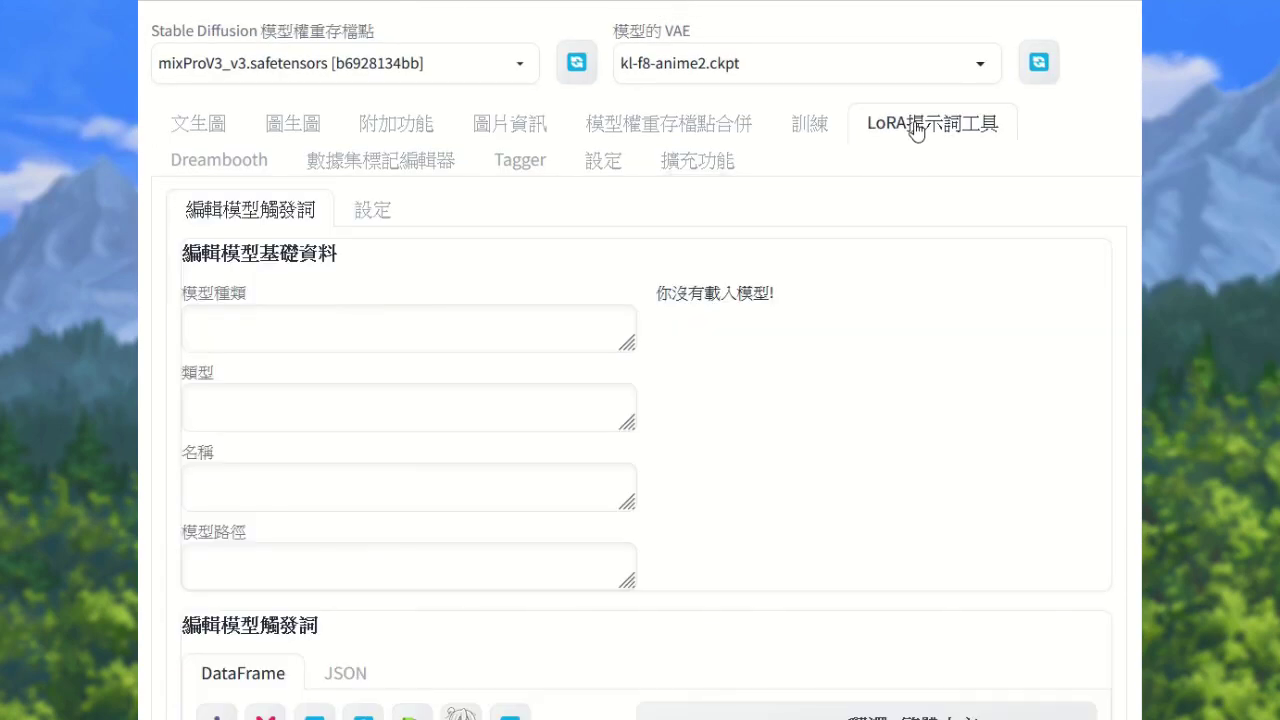
pyautogui.click(372, 225)
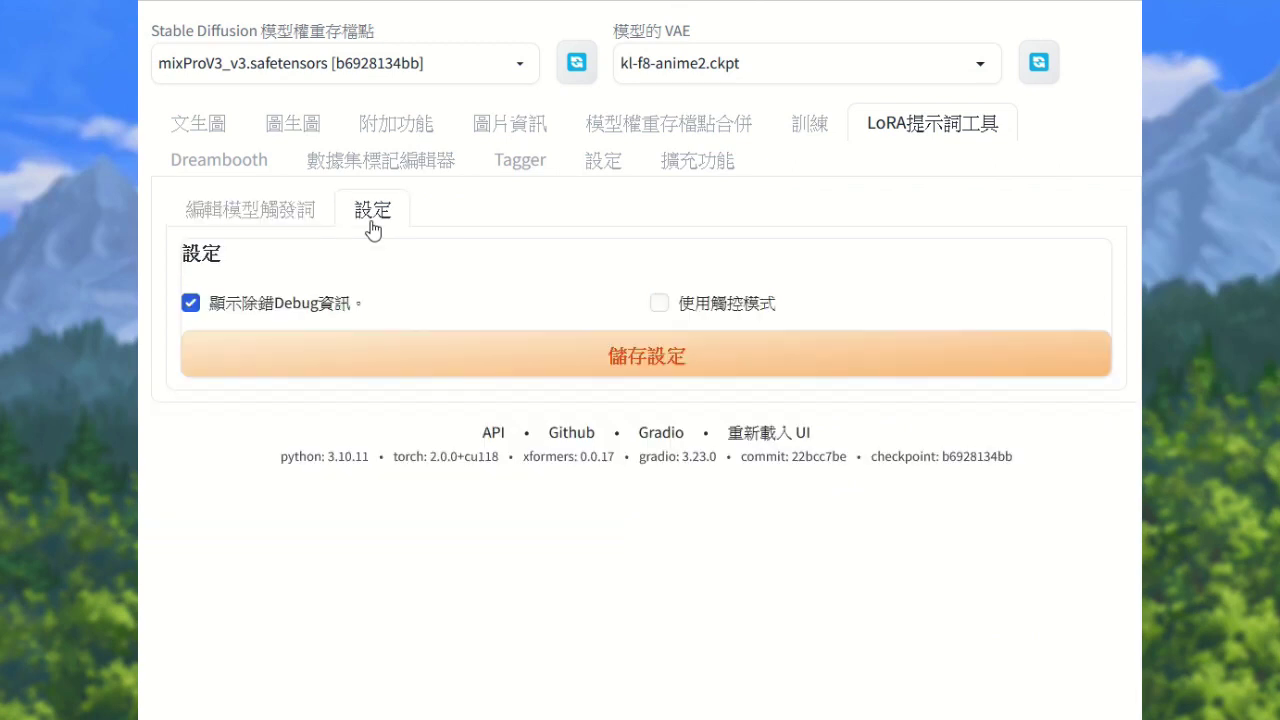
pyautogui.click(659, 305)
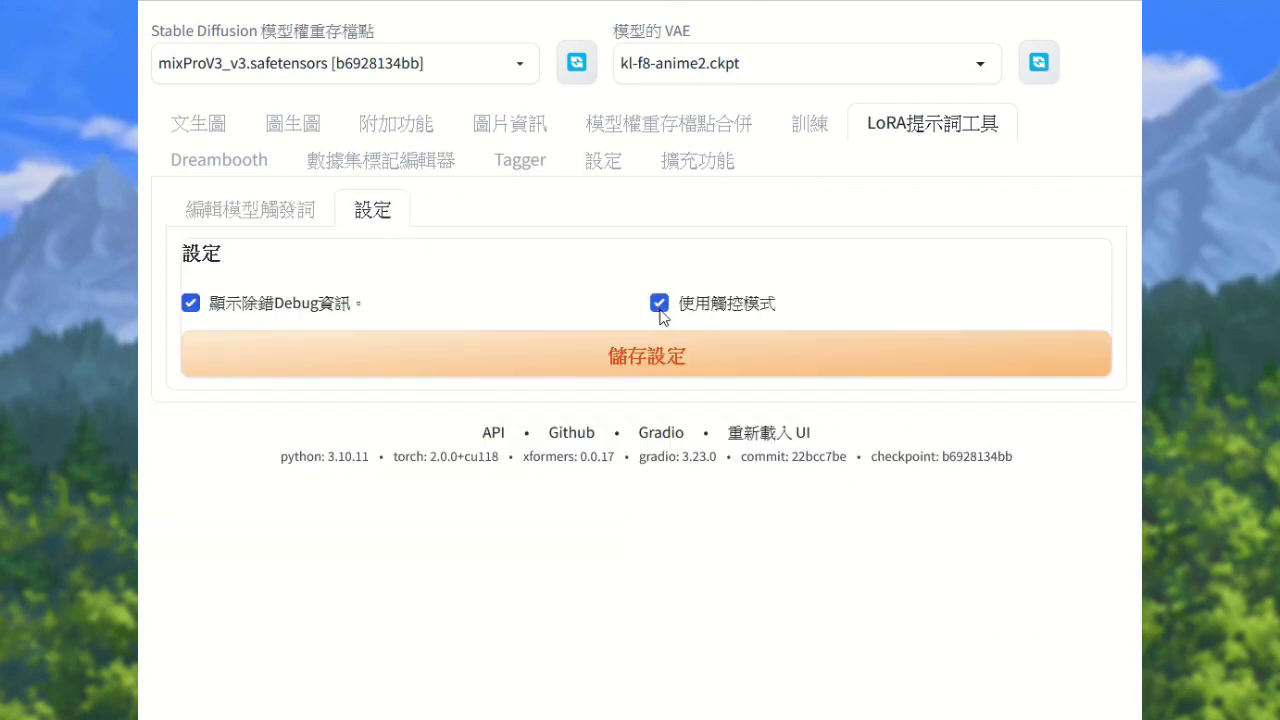
# - Return to the text-to-image page and examine the touch-mode menu buttons on the LoRA cards
pyautogui.click(208, 133)
pyautogui.scroll(-3, 790, 430)
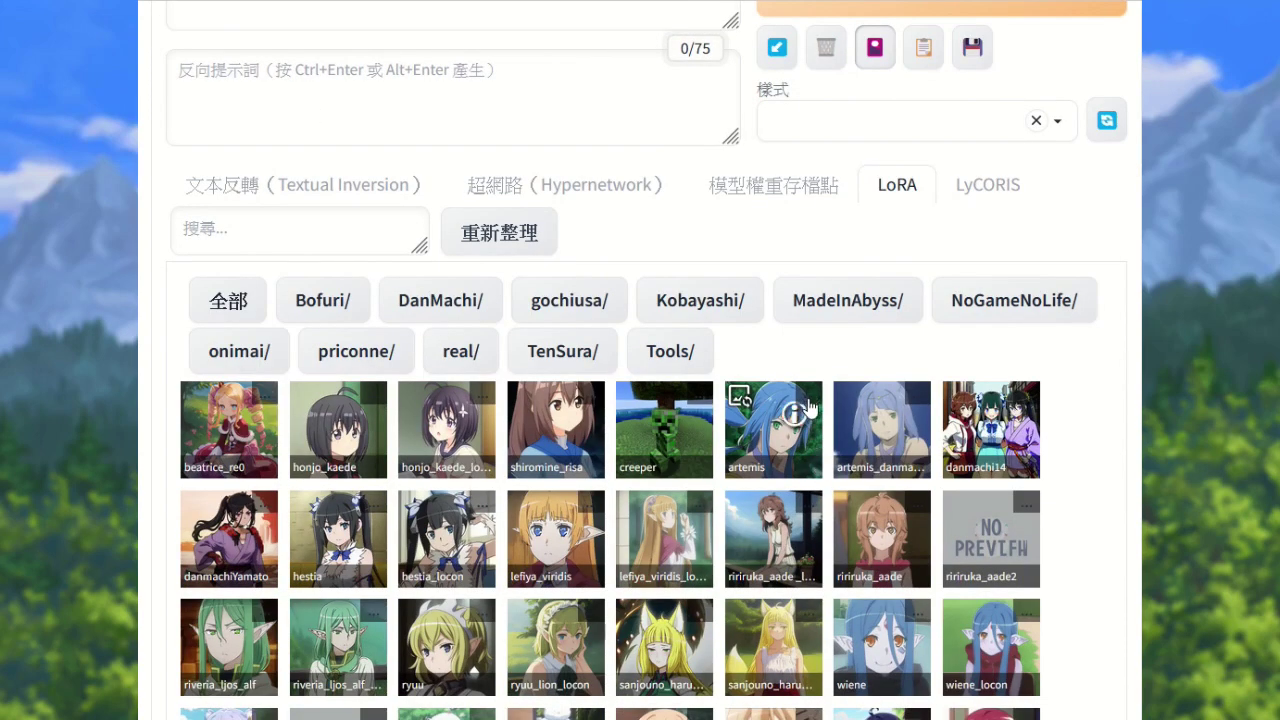
pyautogui.moveTo(830, 438)
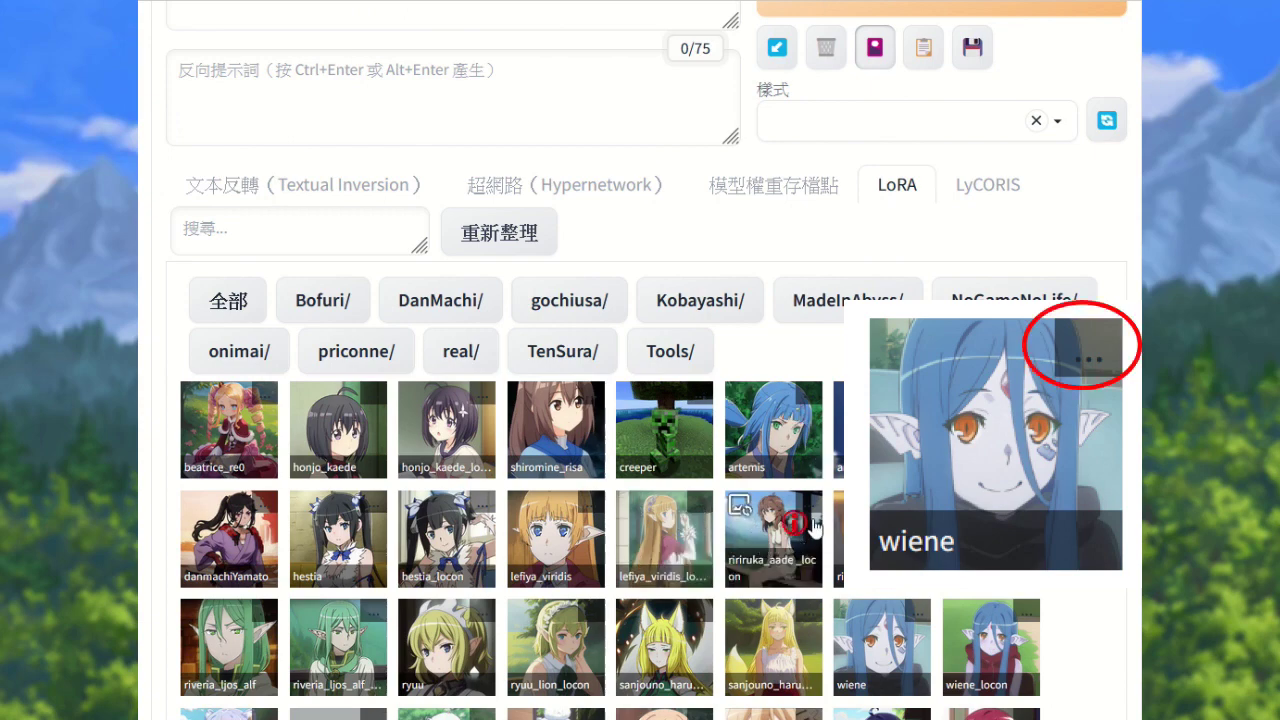
# - Insert the 春姬外觀描述 trigger words from the sanjouno_haruhime_locon card's prompt menu
pyautogui.scroll(-3, 823, 374)
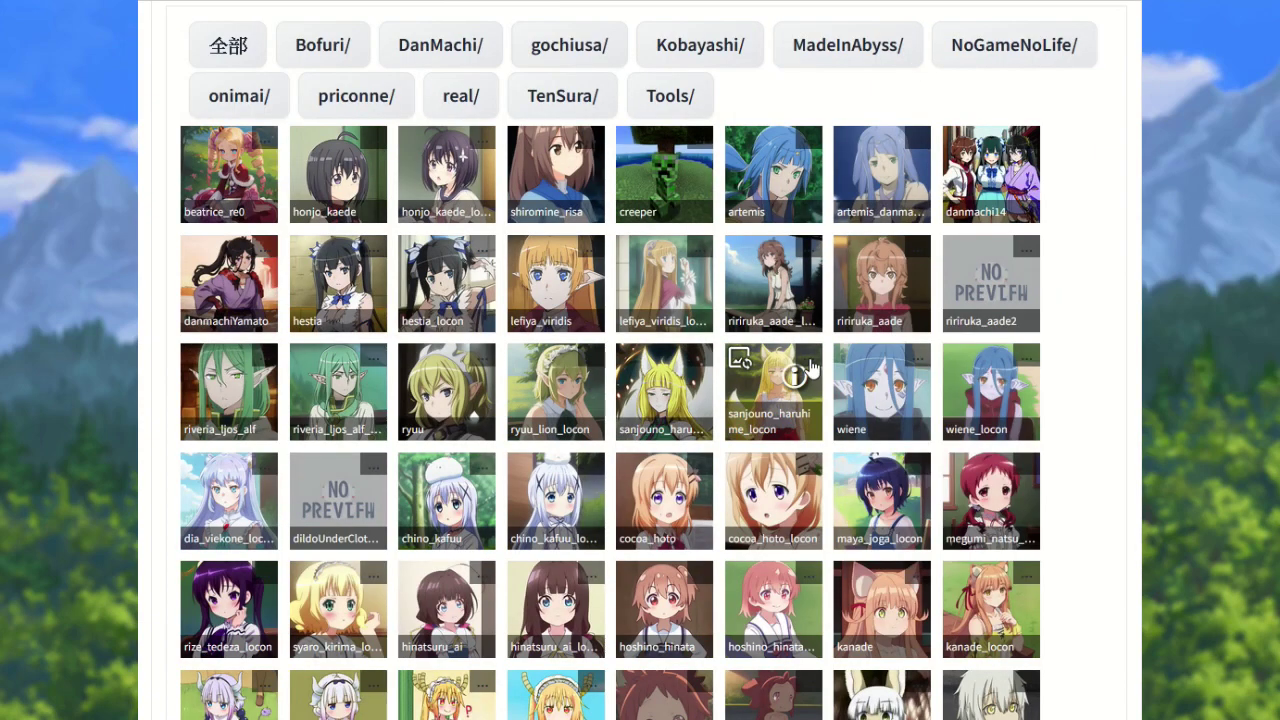
pyautogui.rightClick(811, 369)
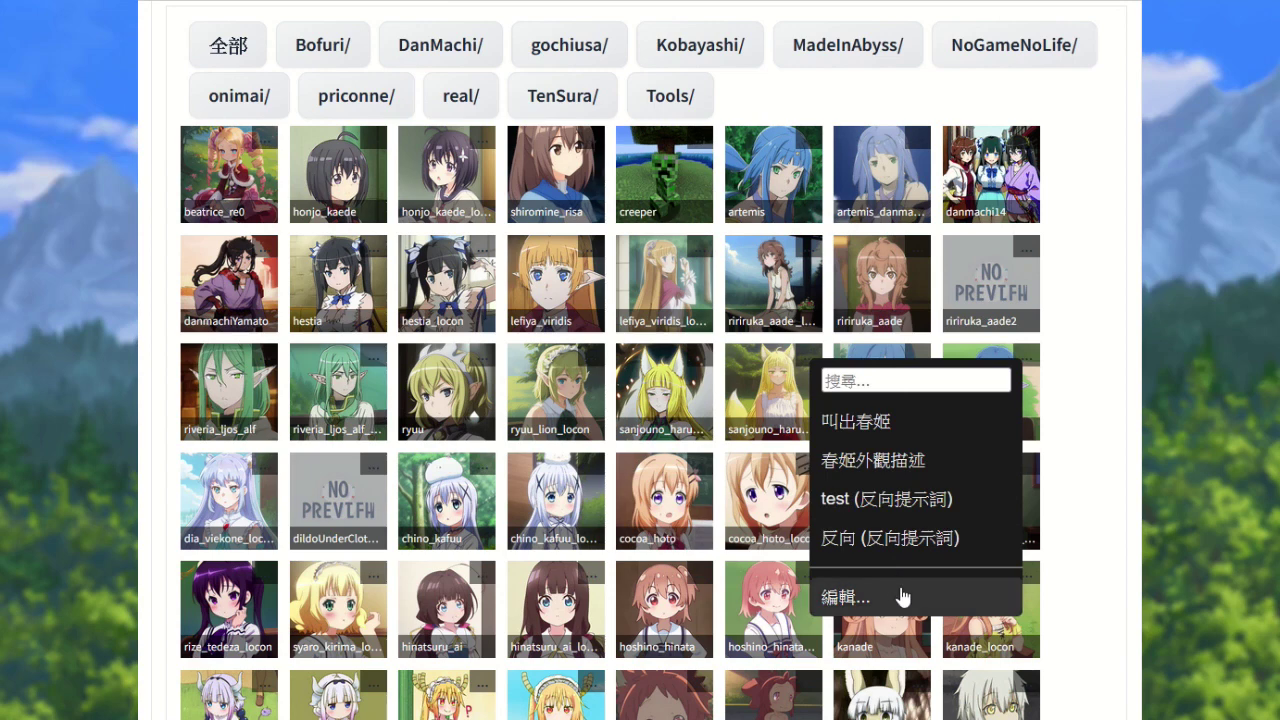
pyautogui.moveTo(899, 548)
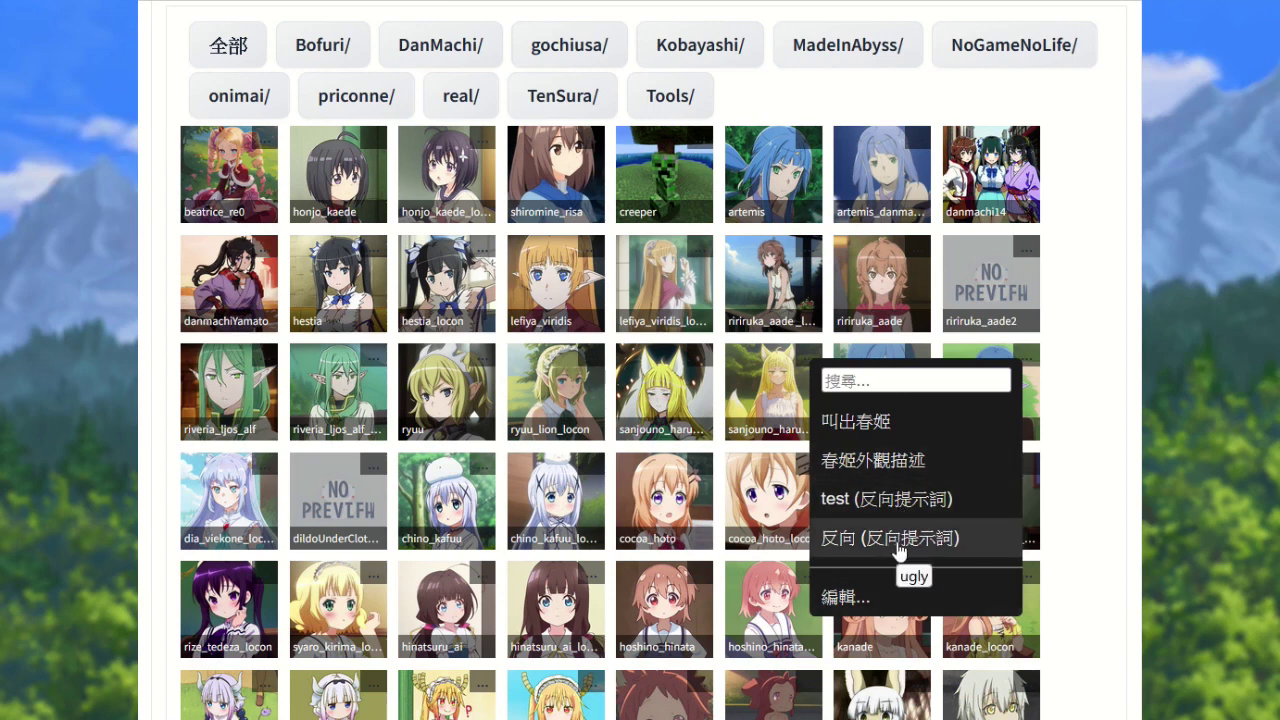
pyautogui.scroll(5, 909, 543)
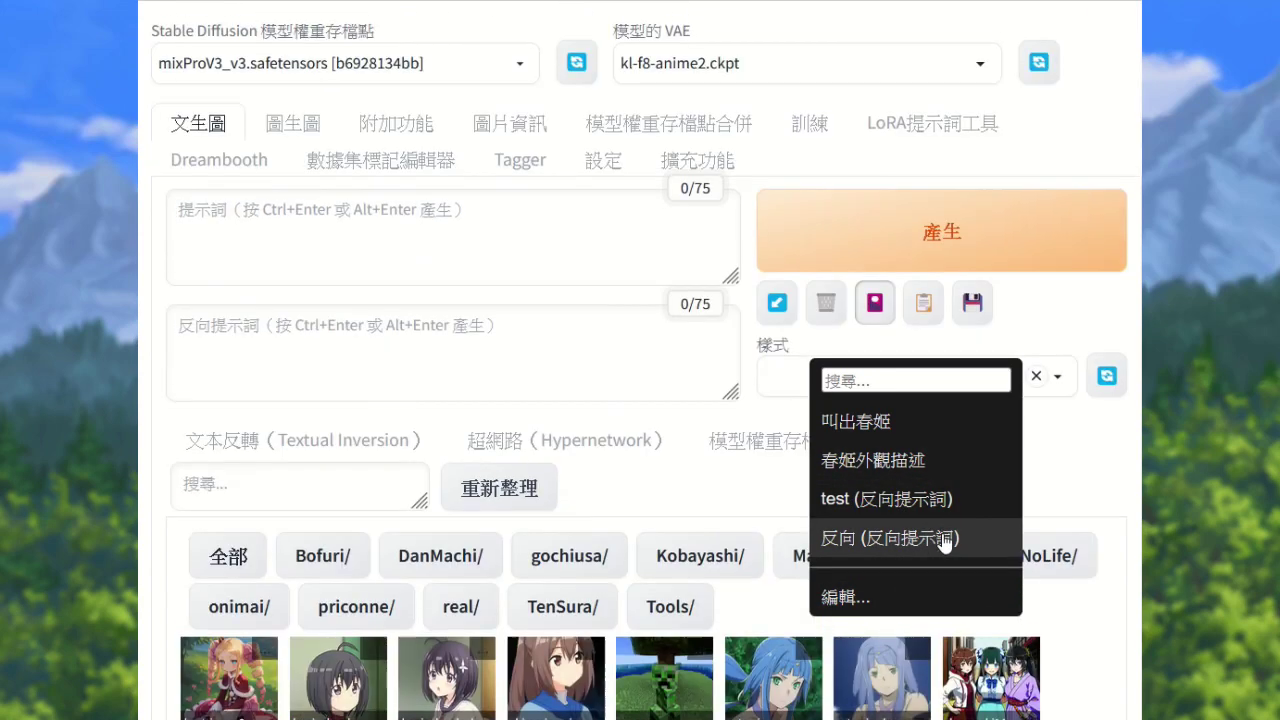
pyautogui.click(898, 462)
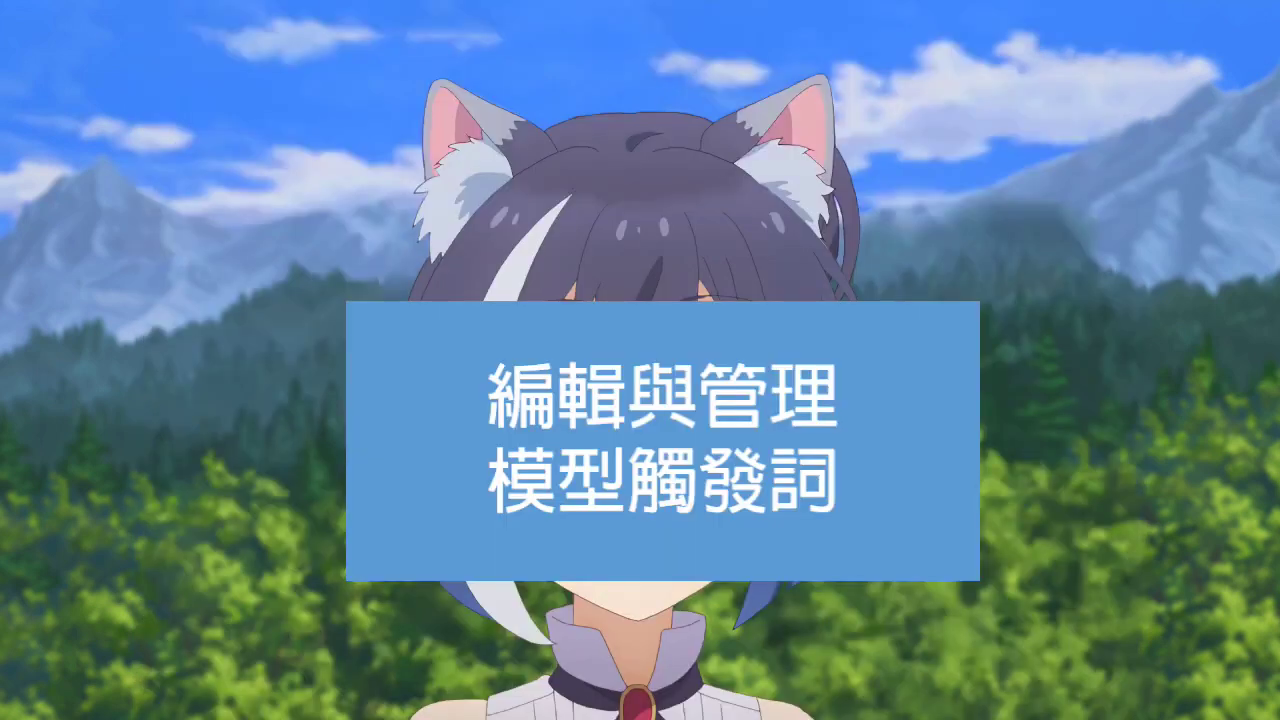
# - Show the LoRA model cards and open the trigger-word editor for sanjouno_haruhime_locon
pyautogui.scroll(-1, 810, 265)
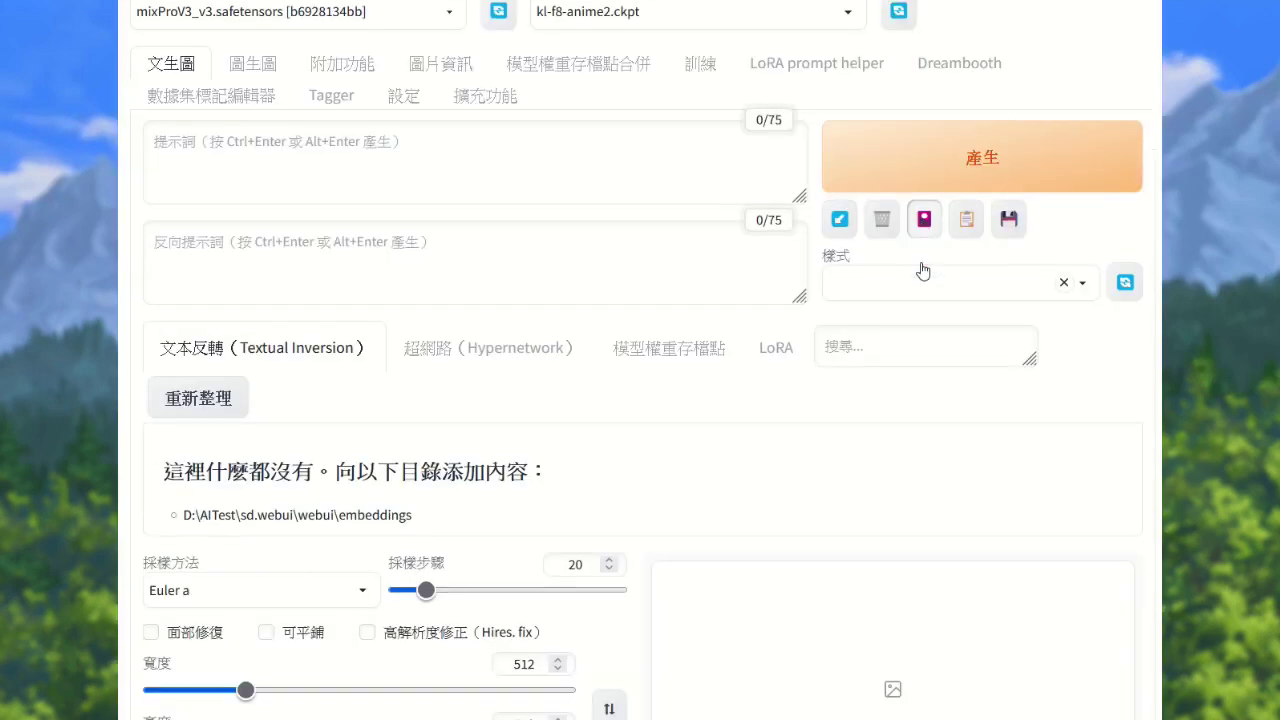
pyautogui.click(795, 277)
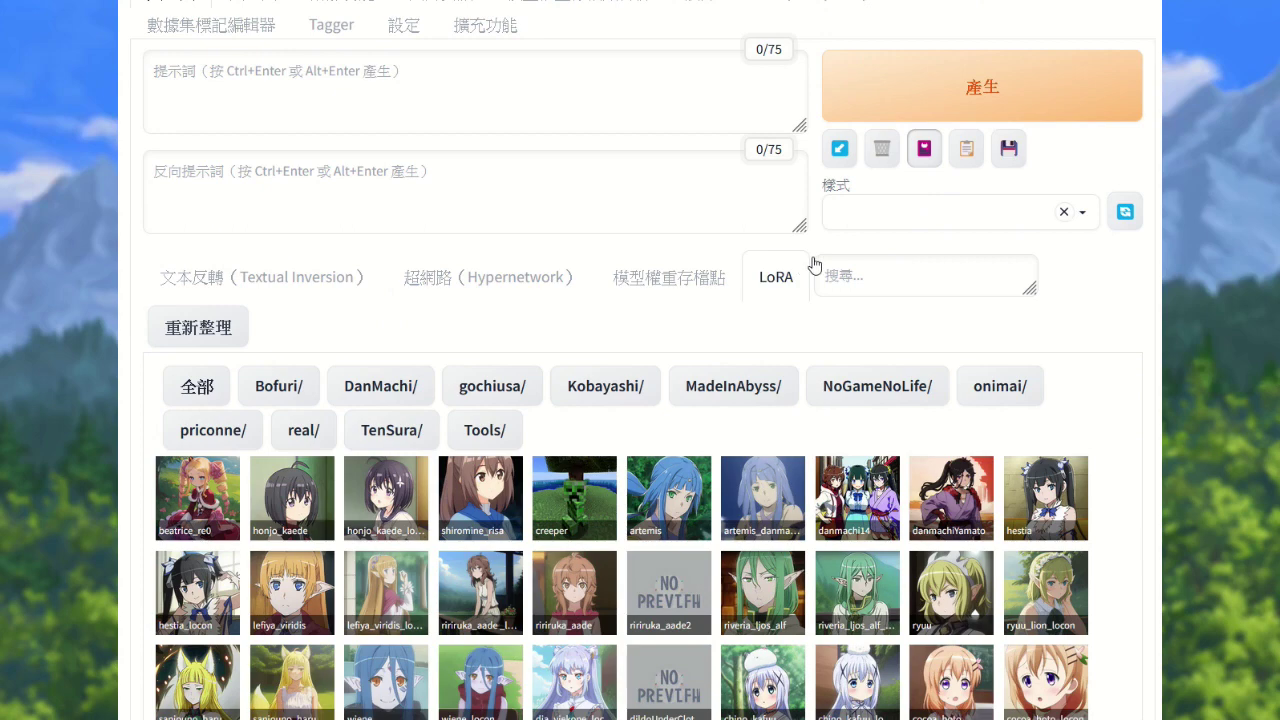
pyautogui.scroll(-2, 815, 268)
pyautogui.moveTo(285, 472)
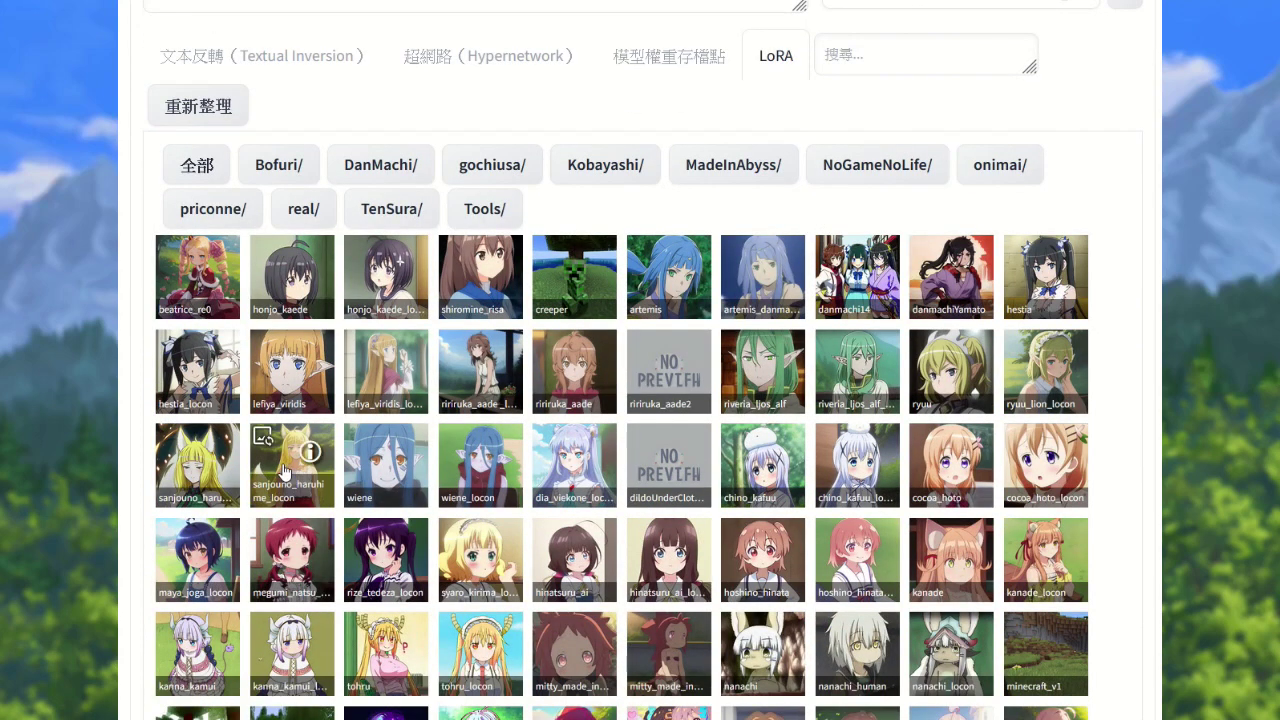
pyautogui.rightClick(285, 472)
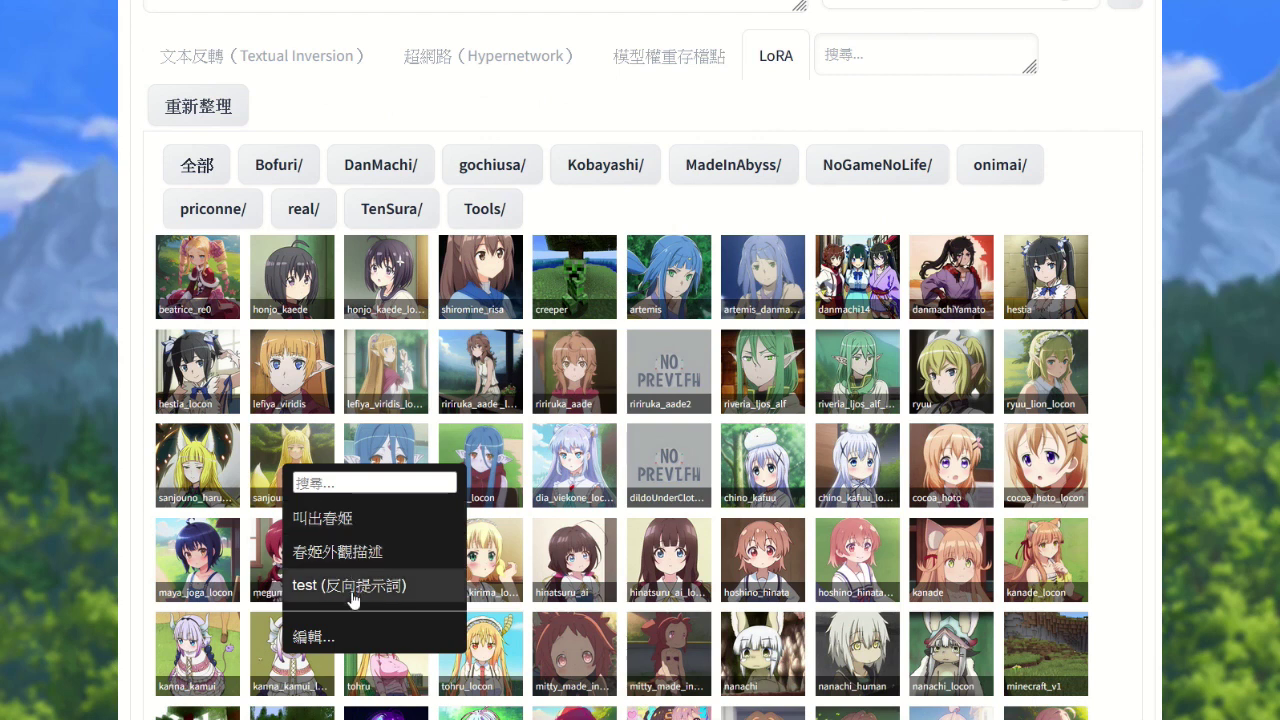
pyautogui.click(321, 645)
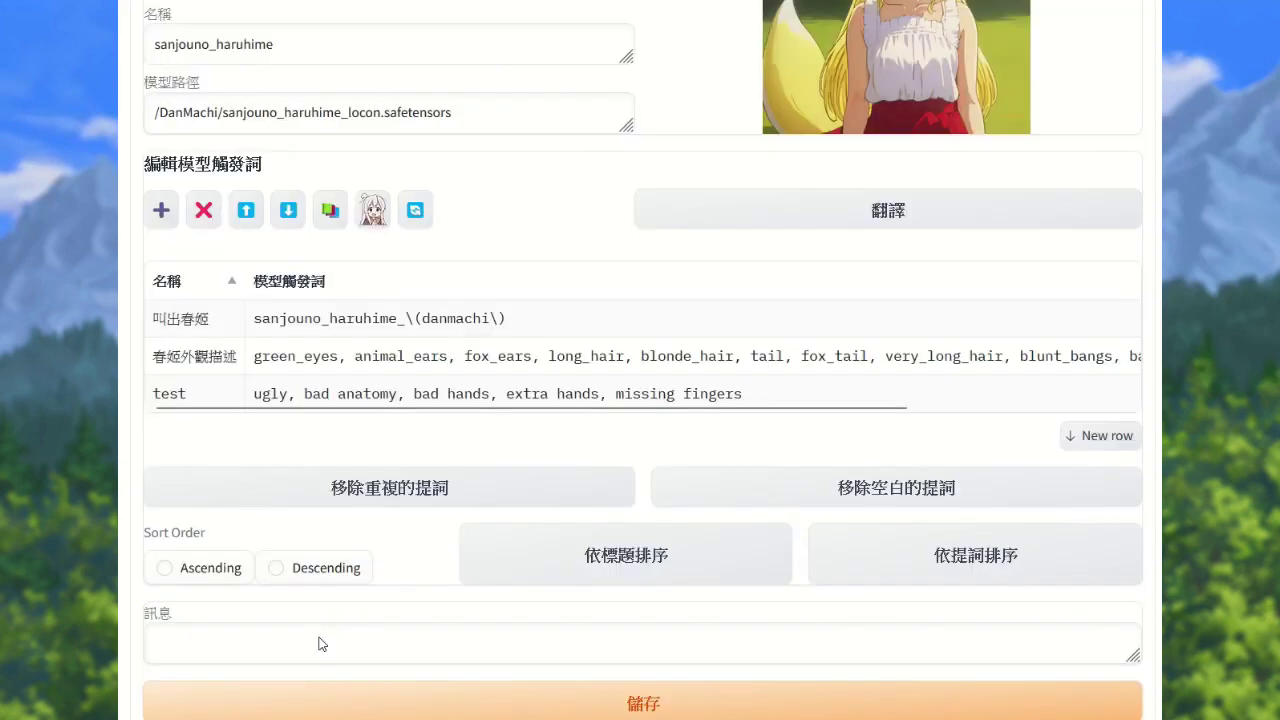
# - Append ", fox" to the trigger words of the 叫出春姬 row and save the model's trigger words
pyautogui.scroll(2, 476, 441)
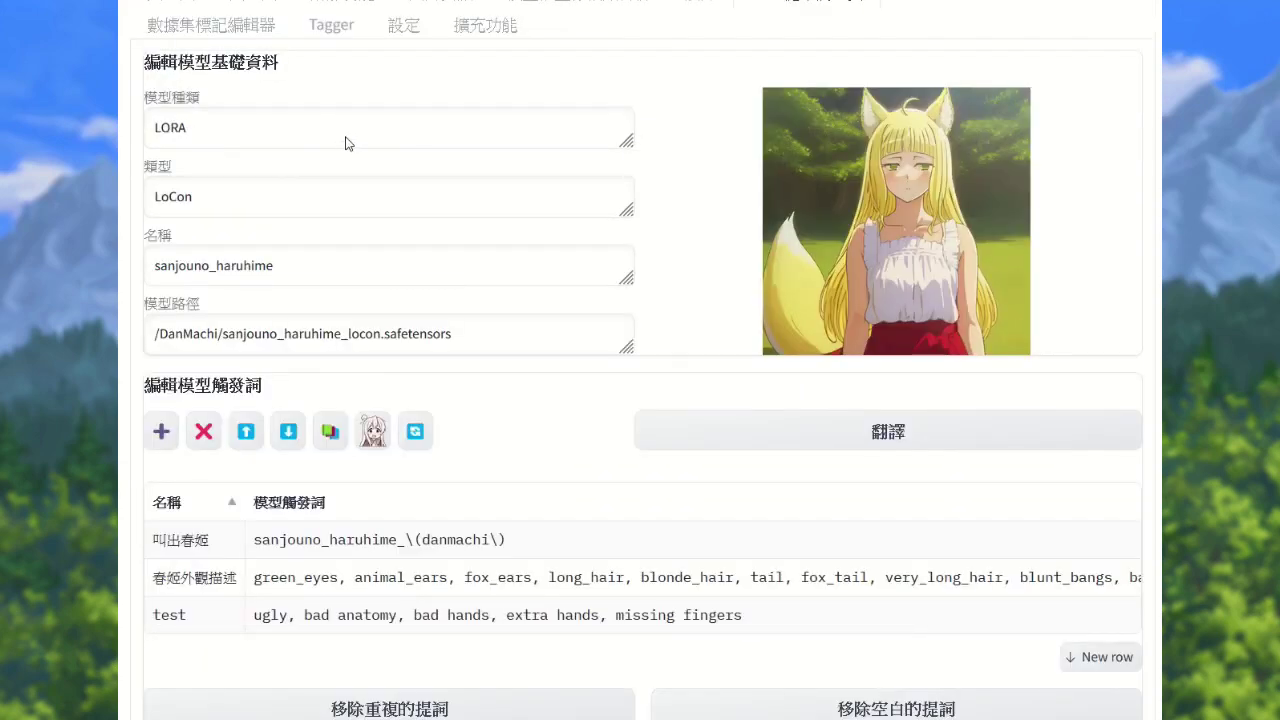
pyautogui.scroll(-1, 499, 192)
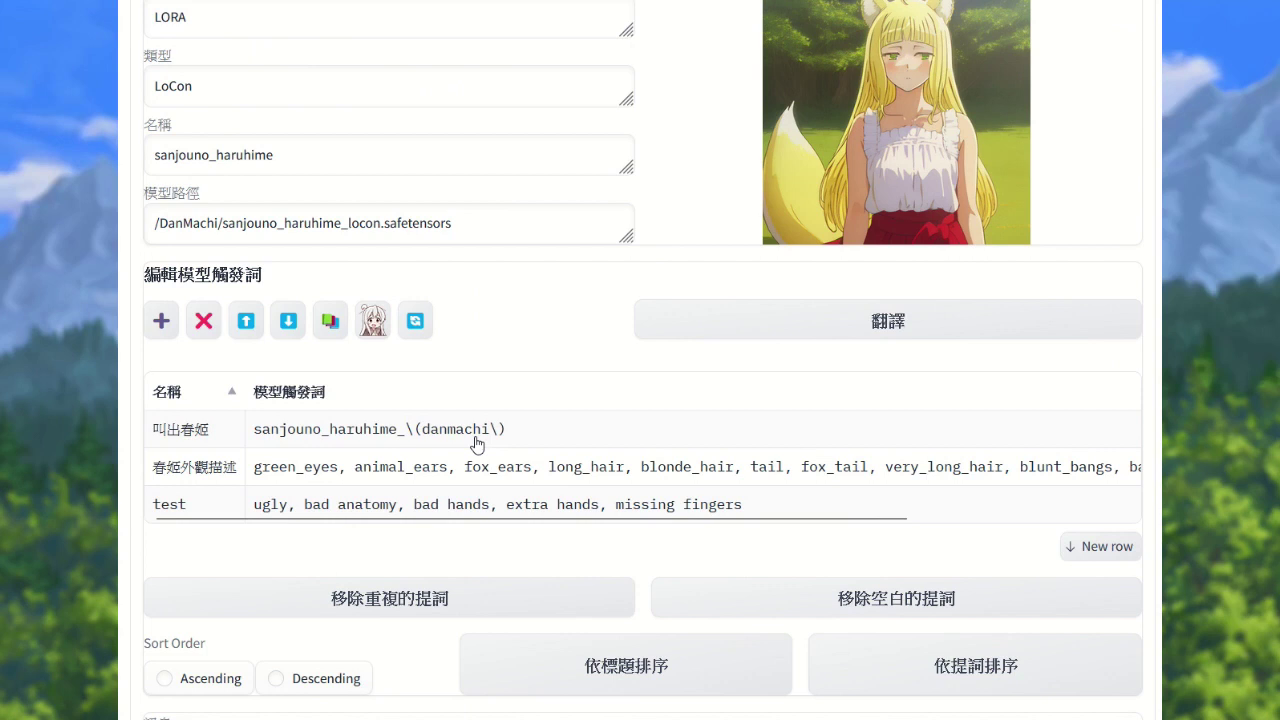
pyautogui.doubleClick(505, 440)
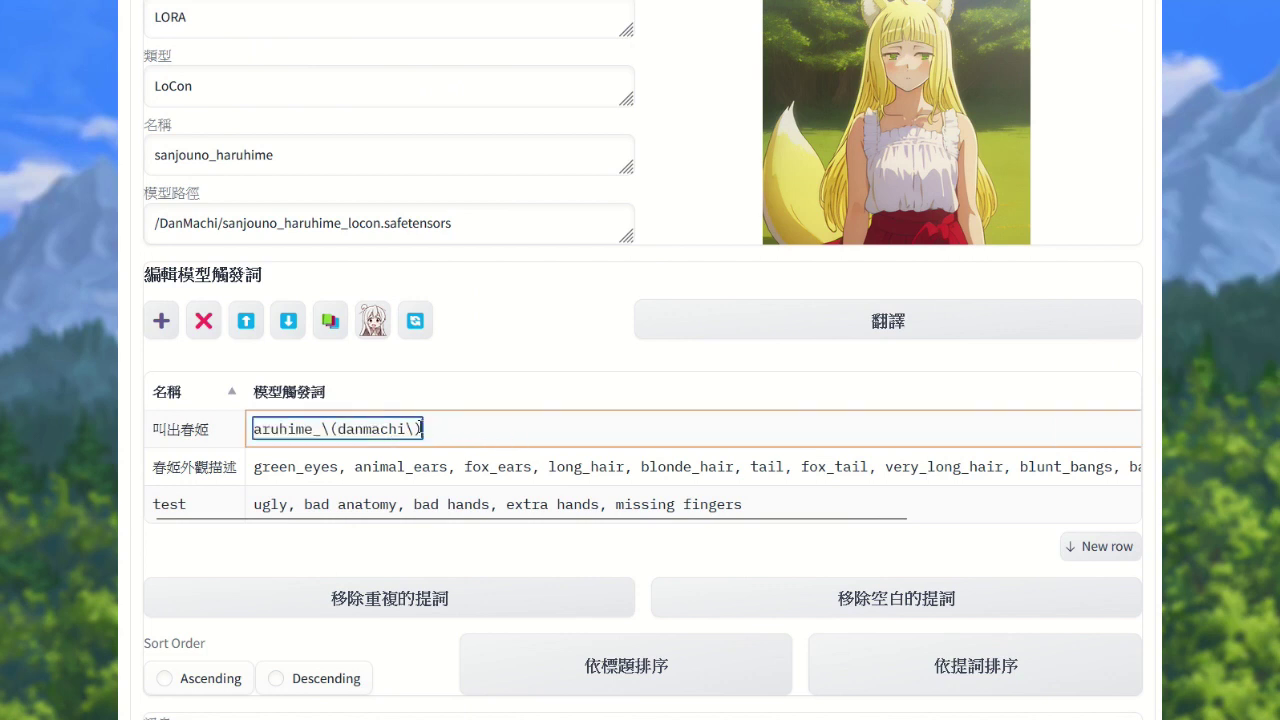
pyautogui.write(', fox')
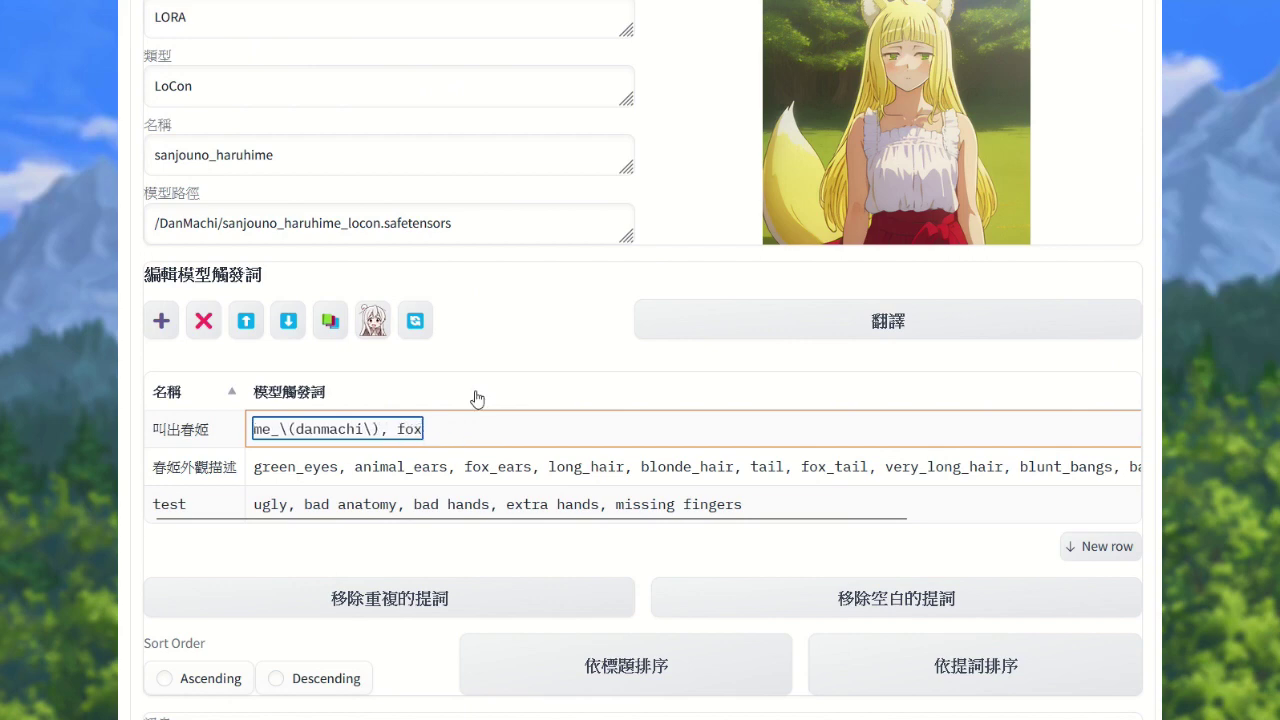
pyautogui.click(488, 354)
pyautogui.scroll(-3, 491, 360)
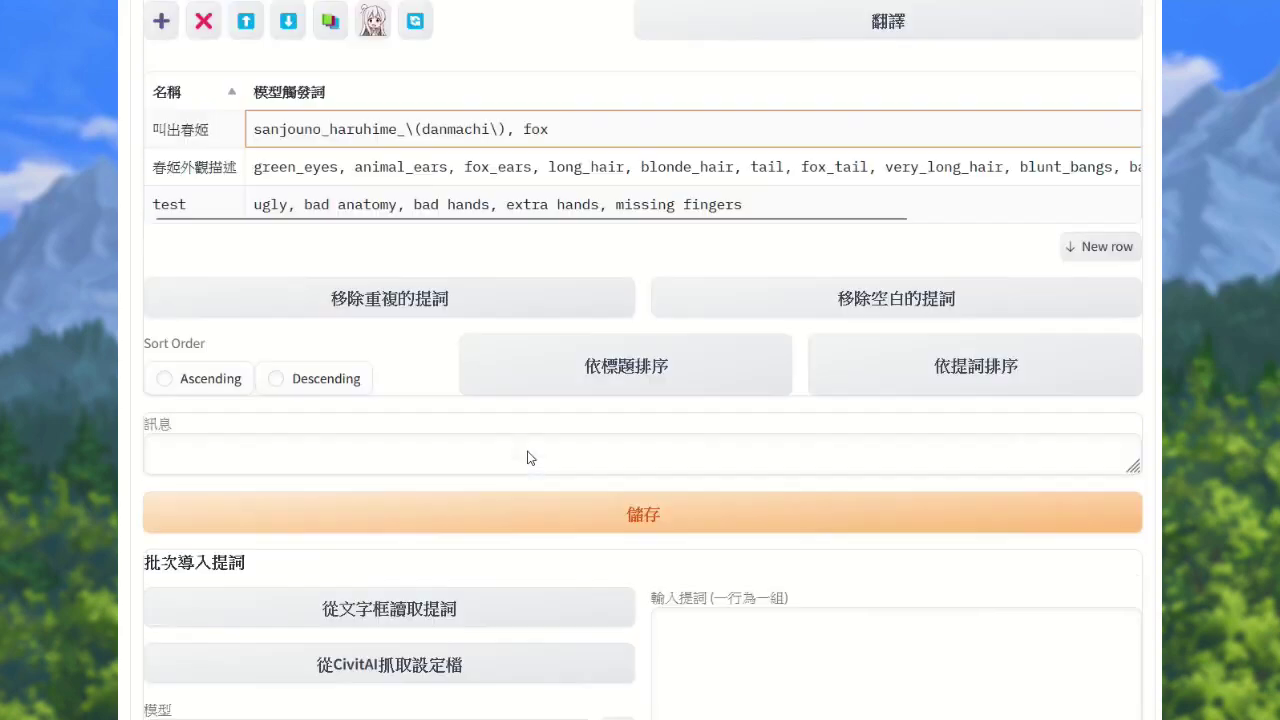
pyautogui.click(563, 478)
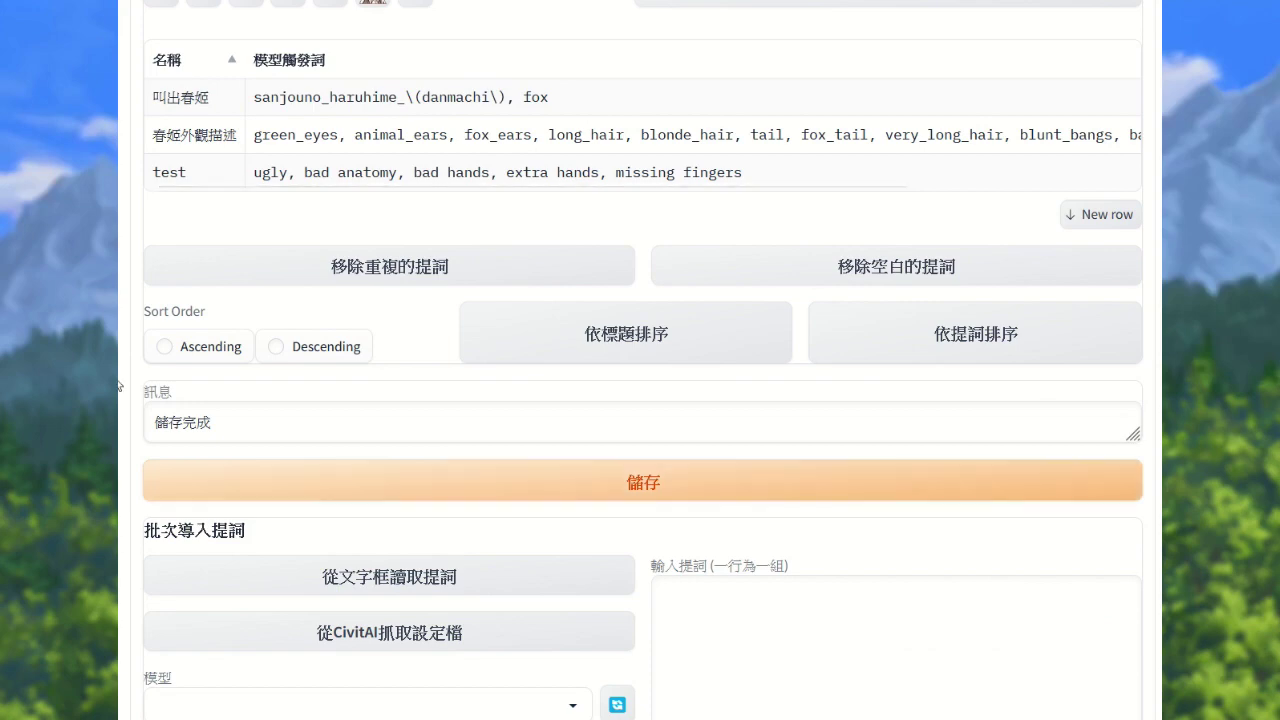
# - Return to text-to-image, filter the LoRA cards to DanMachi/, and insert the 叫出春姬 trigger words of sanjouno_haruhime_locon into the prompt
pyautogui.scroll(5, 563, 478)
pyautogui.click(168, 104)
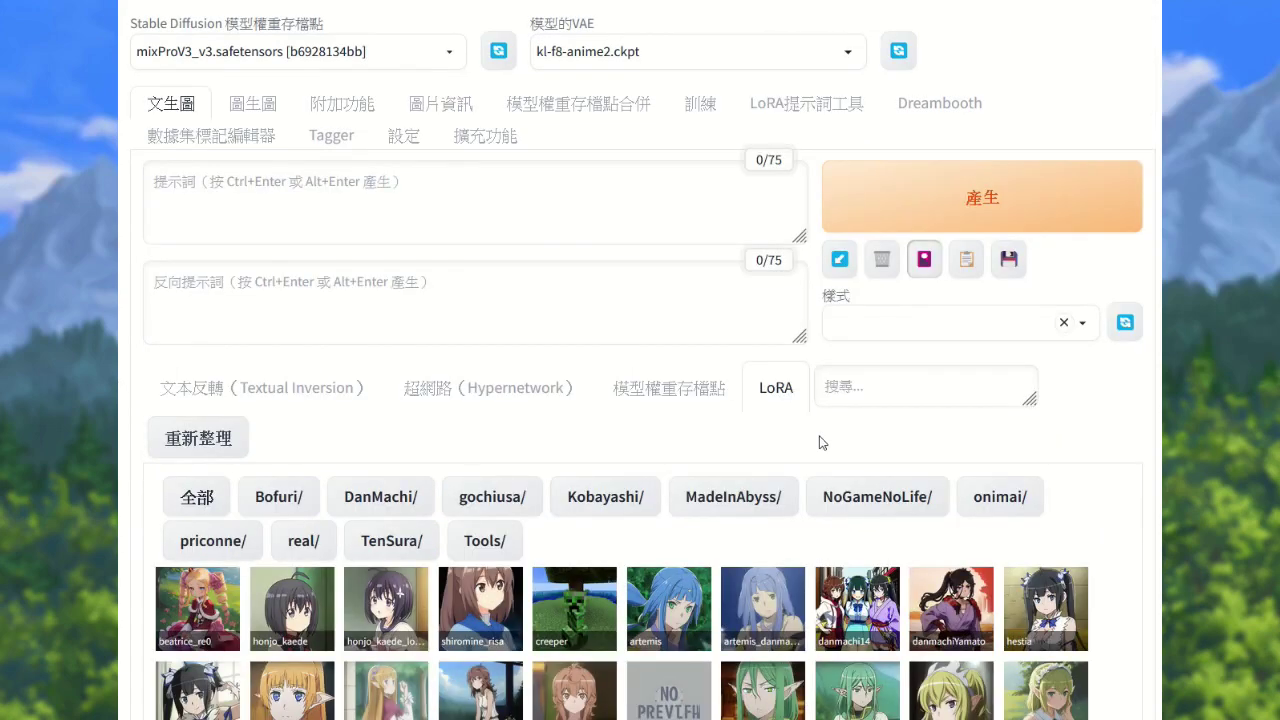
pyautogui.click(386, 497)
pyautogui.scroll(-2, 545, 512)
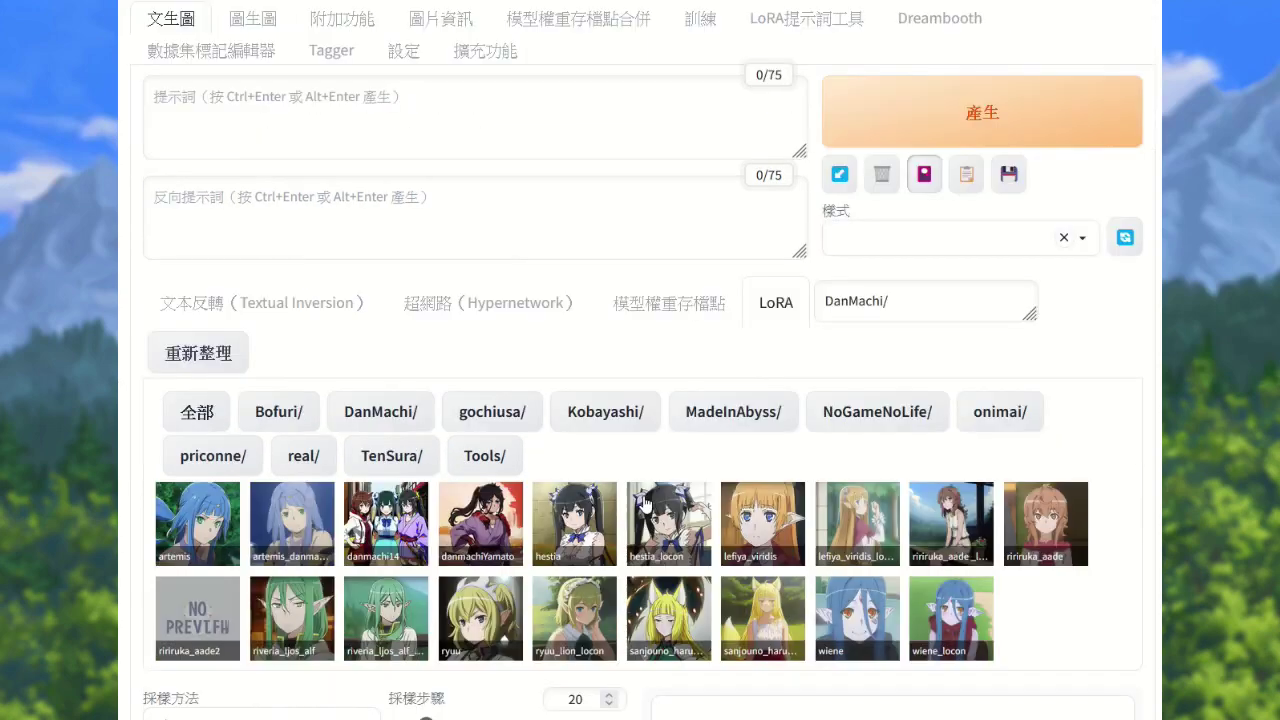
pyautogui.rightClick(745, 485)
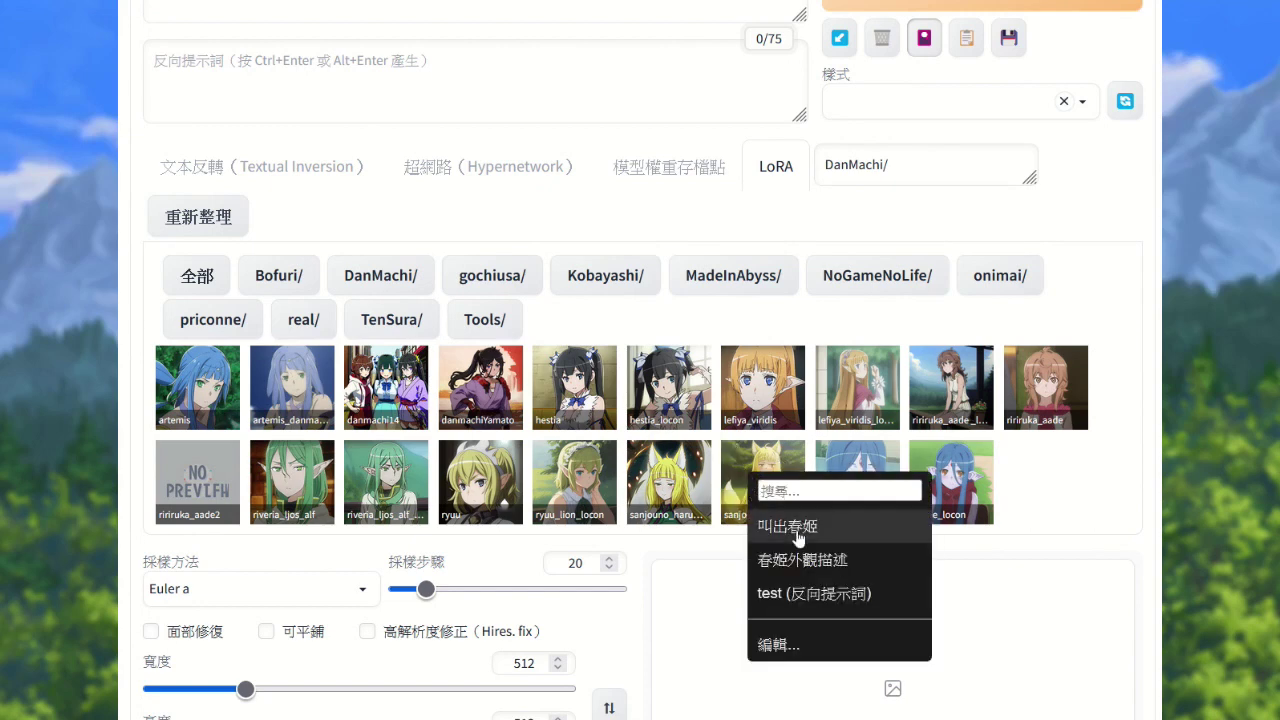
pyautogui.scroll(-1, 790, 510)
pyautogui.scroll(2, 735, 440)
pyautogui.moveTo(392, 125); pyautogui.dragTo(358, 125)
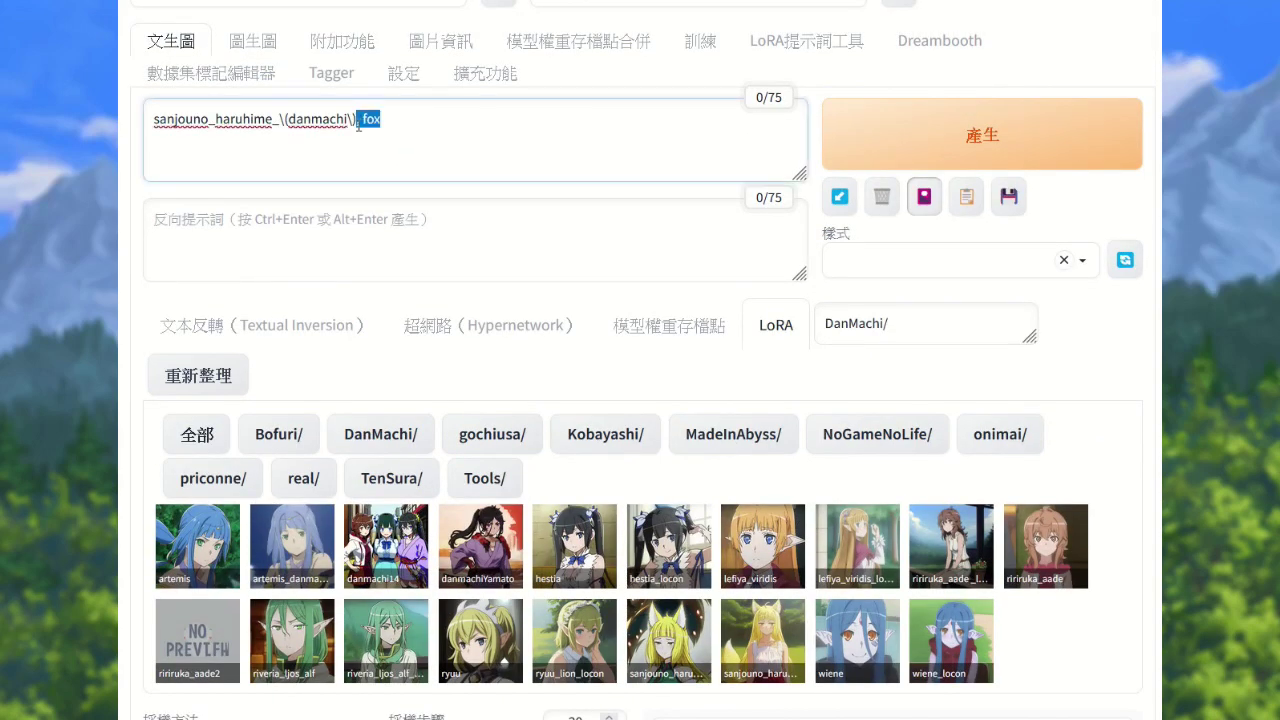
pyautogui.click(398, 147)
# - Go back to the LoRA prompt tool's editor and remove ", fox" from the 叫出春姬 row's trigger words
pyautogui.click(765, 48)
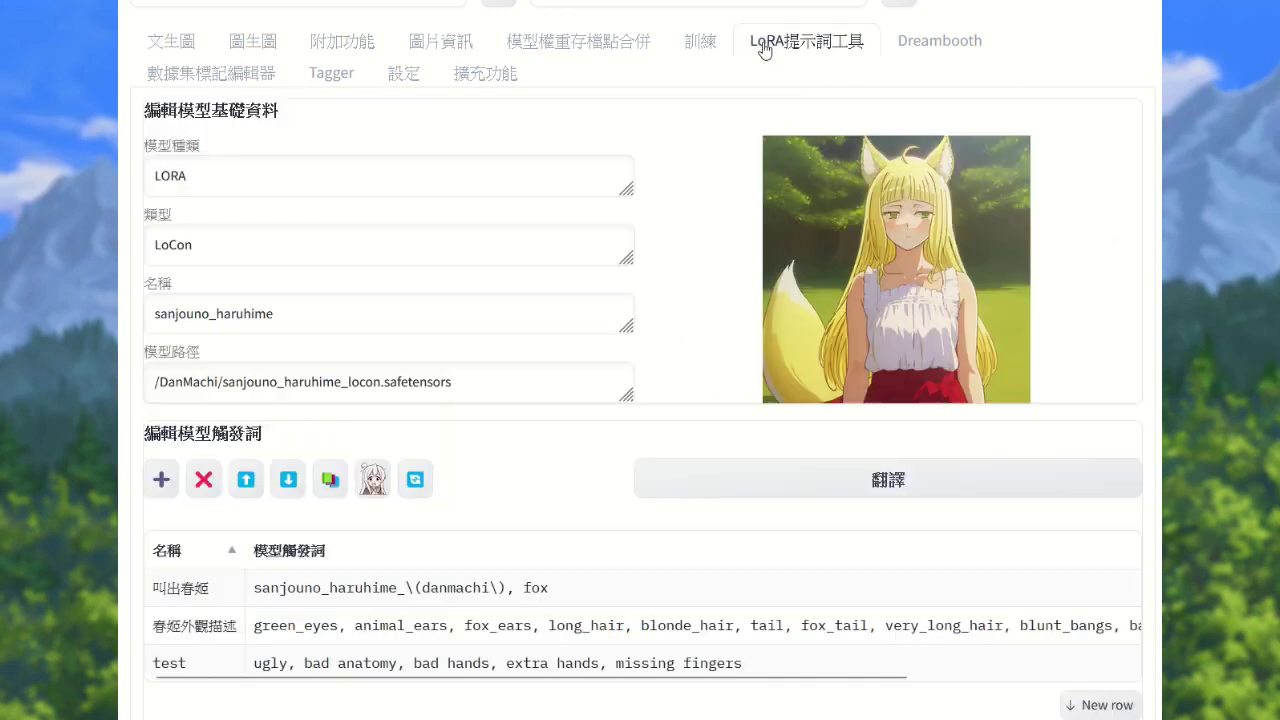
pyautogui.doubleClick(551, 597)
pyautogui.moveTo(381, 589); pyautogui.dragTo(424, 589)
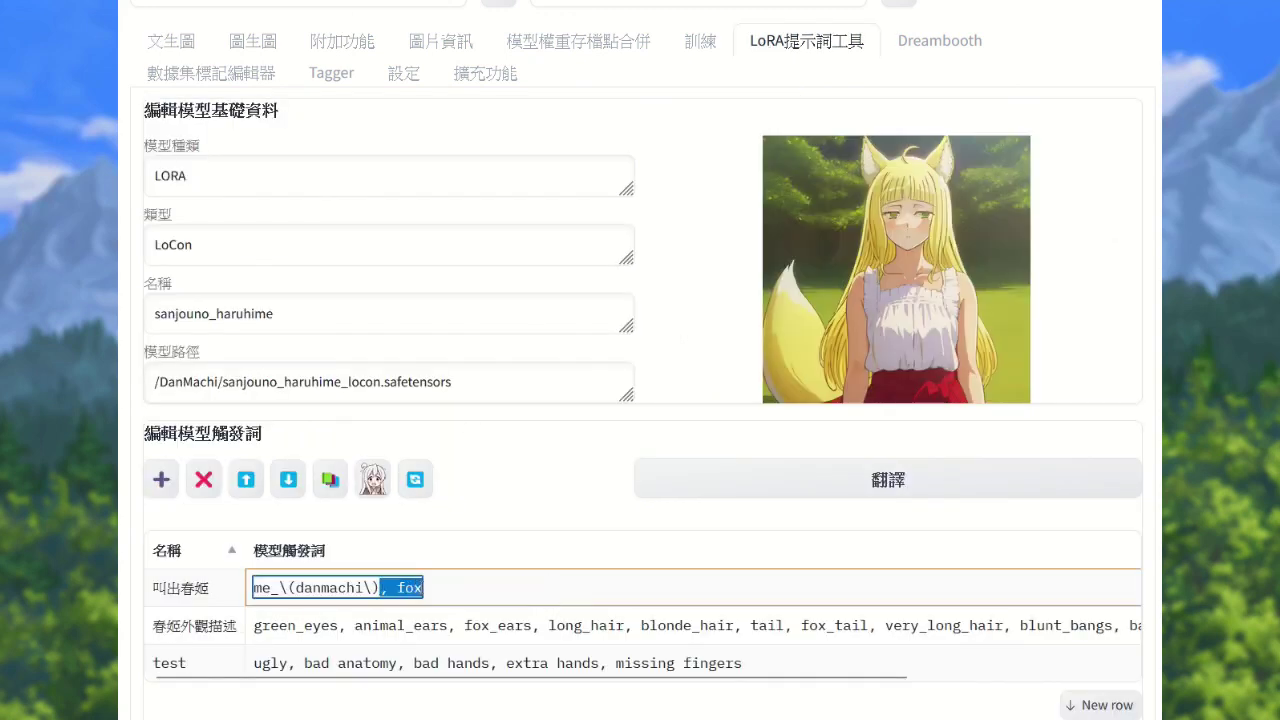
pyautogui.press('BackSpace')
pyautogui.scroll(-2, 470, 480)
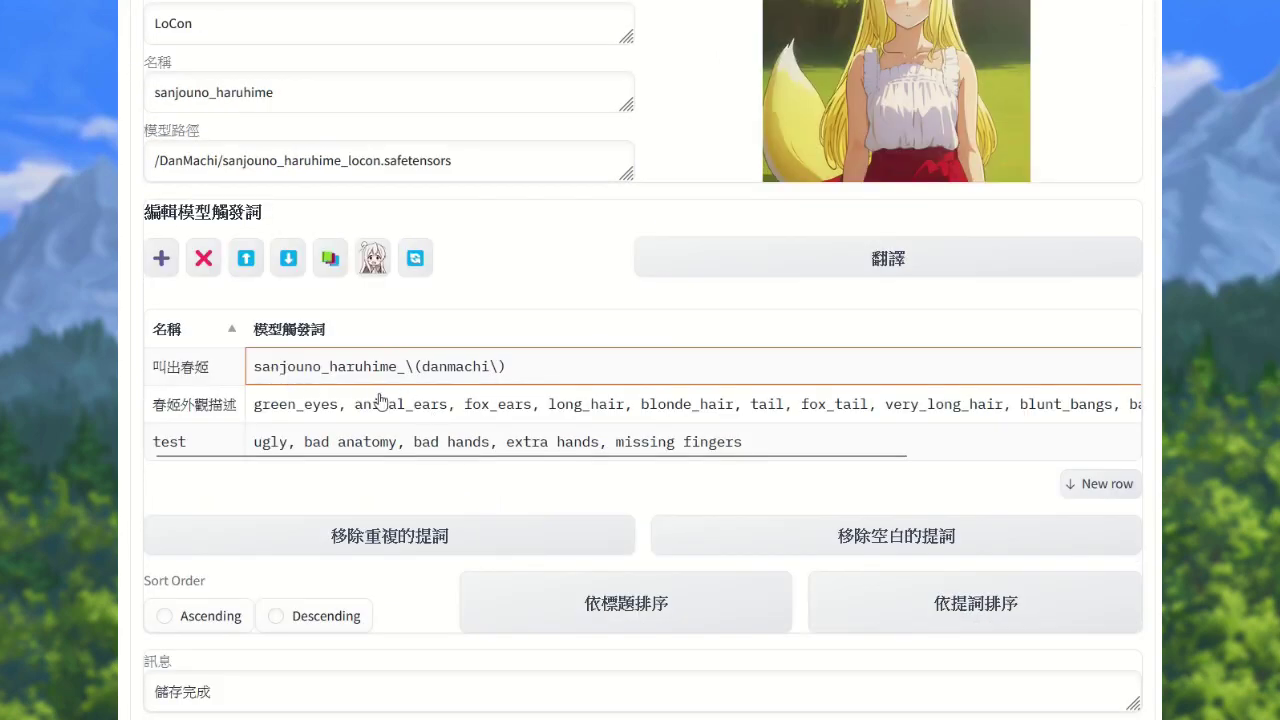
pyautogui.scroll(1, 380, 405)
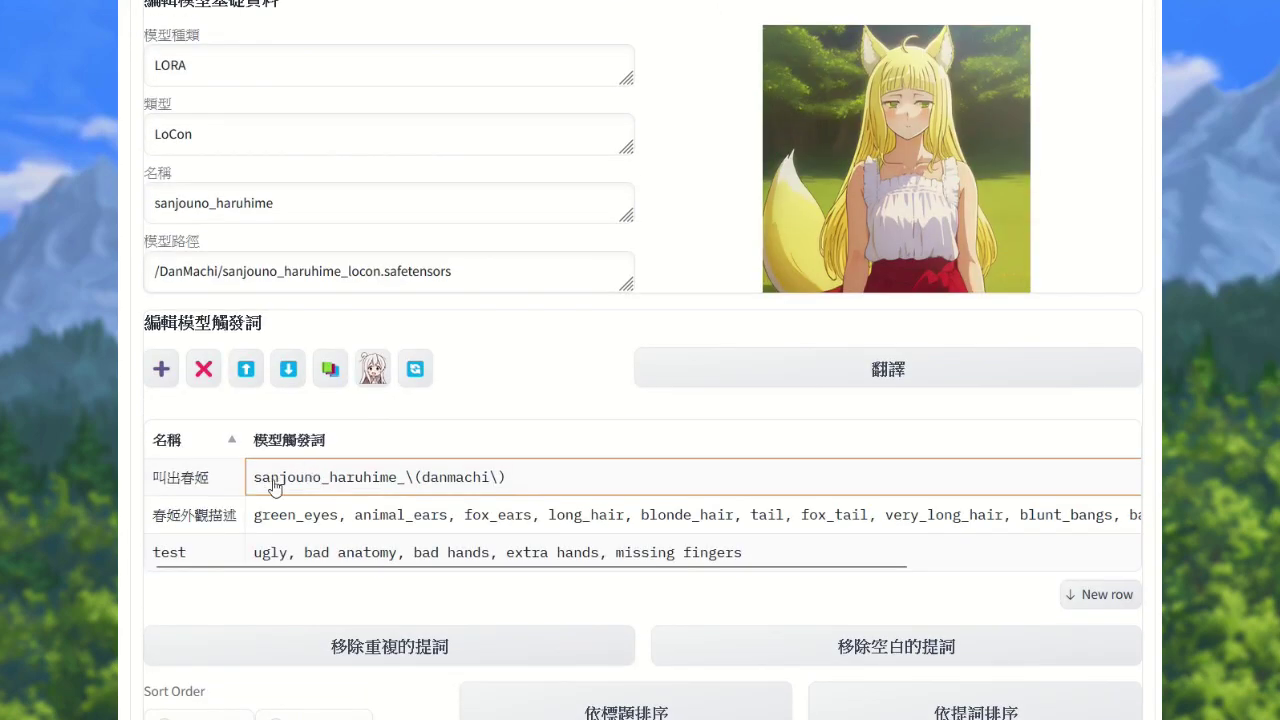
# - Move the 叫出春姬 row down to the end of the trigger-word table, and shift it back up one place
pyautogui.click(288, 372)
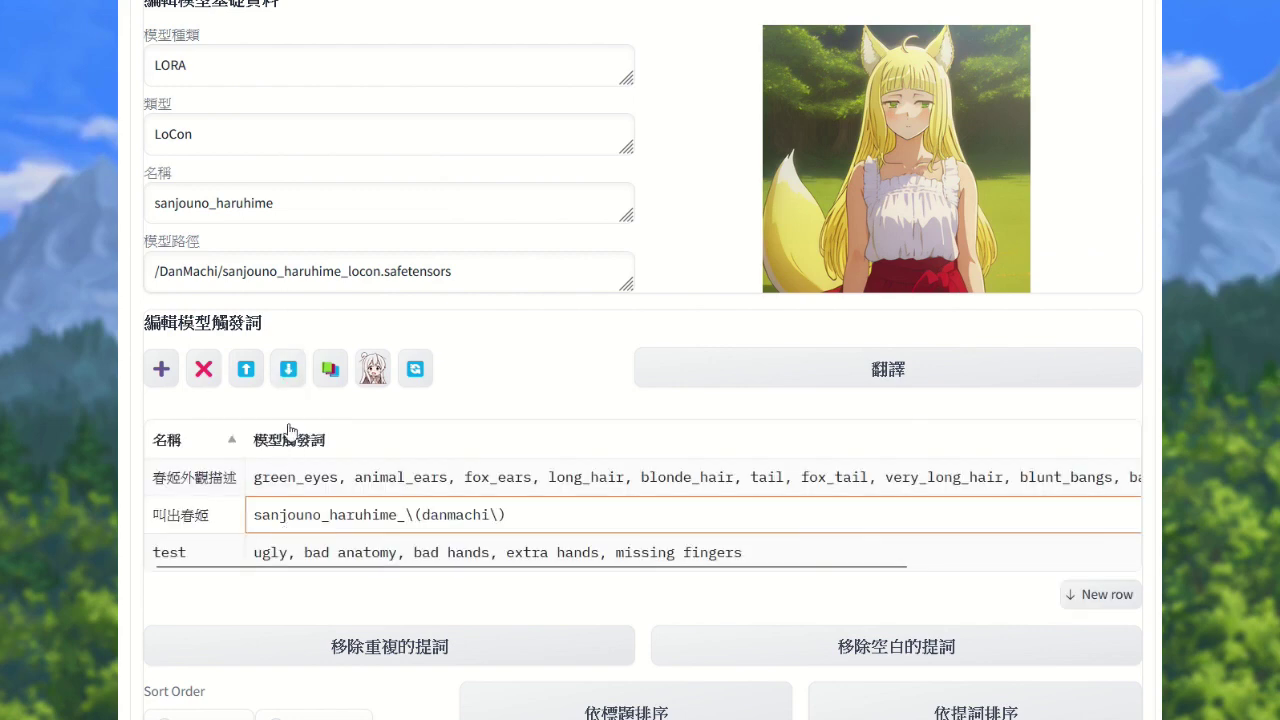
pyautogui.click(288, 372)
pyautogui.click(309, 552)
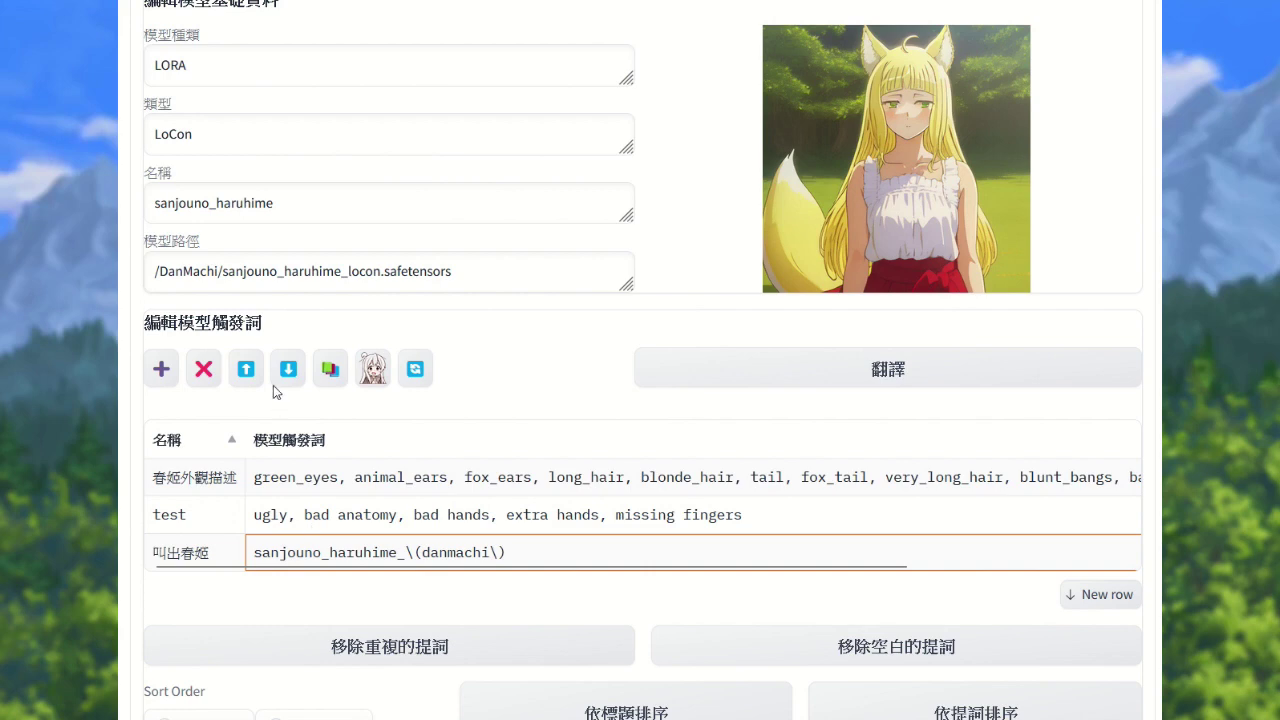
pyautogui.click(255, 376)
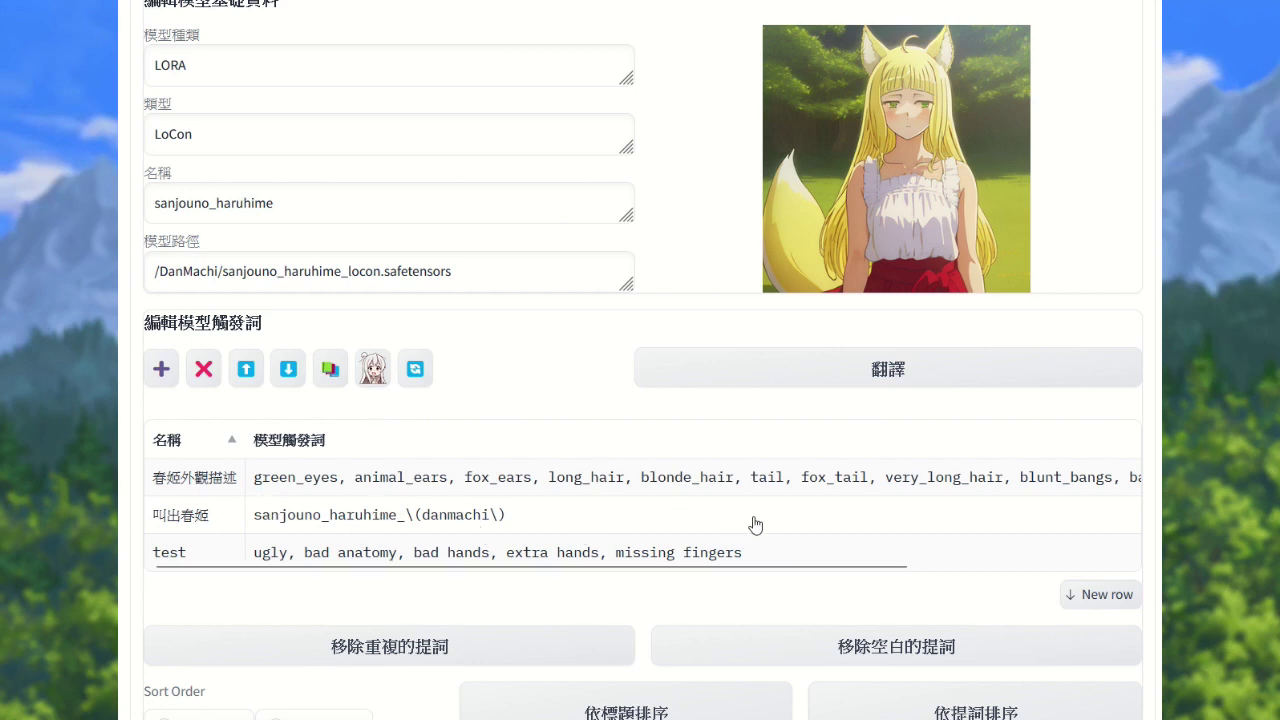
# - Add a row named test2 with the trigger word 1girl, and reload the saved trigger words to discard the unsaved edits
pyautogui.click(162, 372)
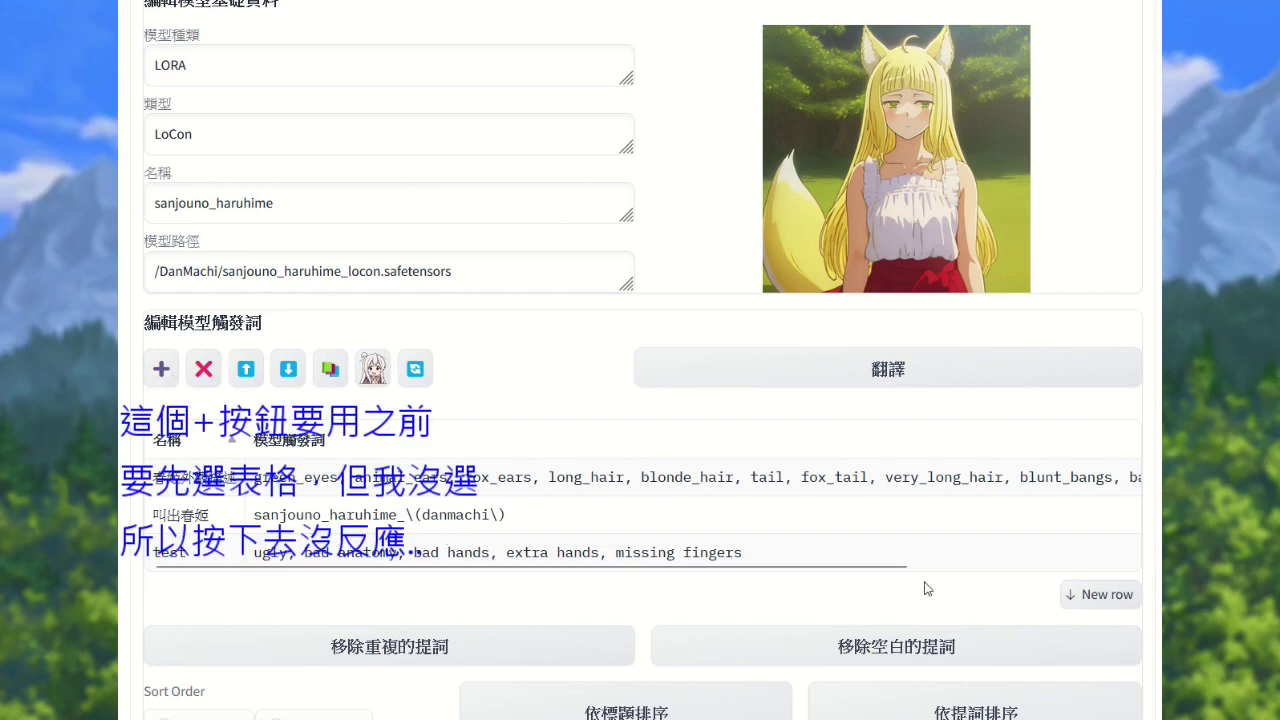
pyautogui.scroll(-1, 1014, 540)
pyautogui.click(1098, 493)
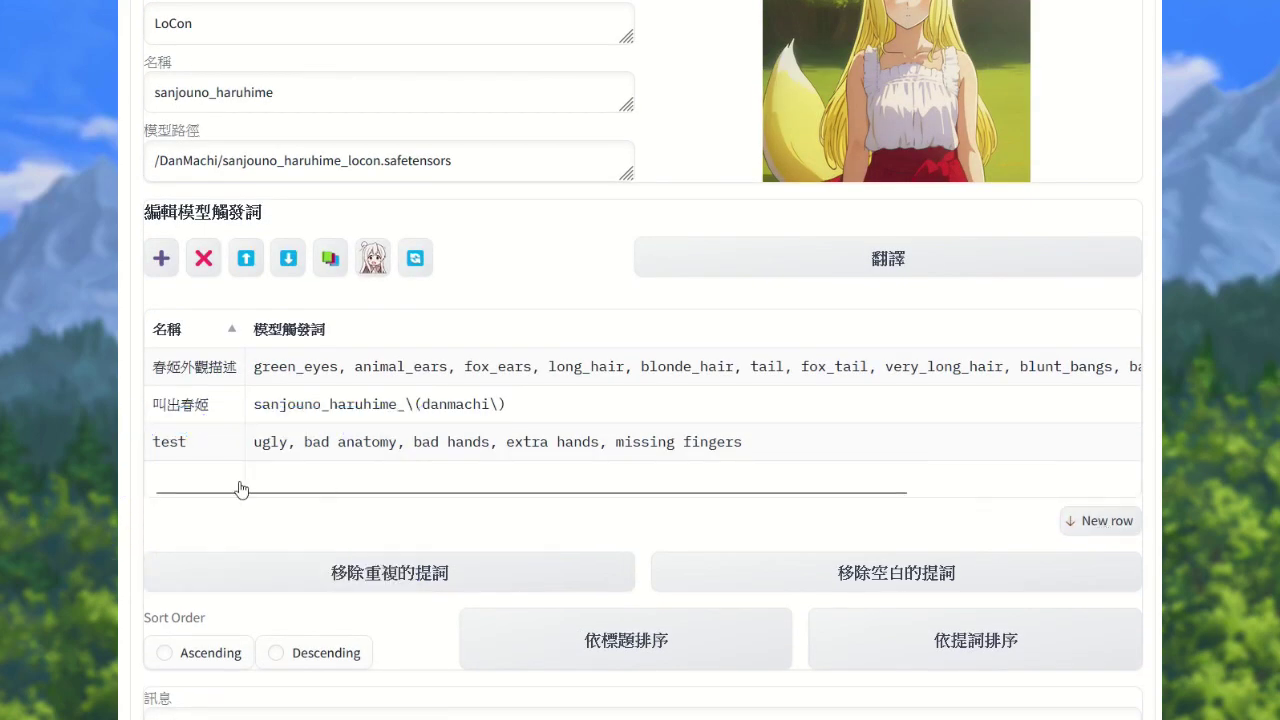
pyautogui.doubleClick(184, 480)
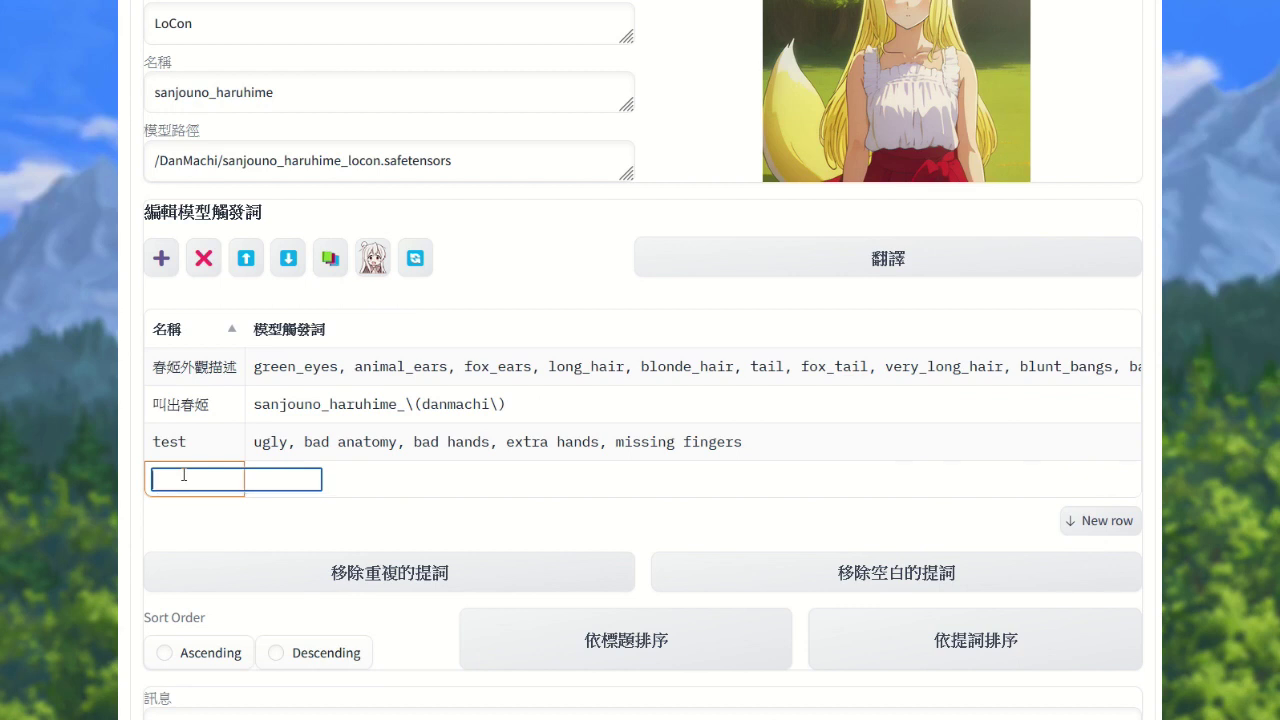
pyautogui.write('test2')
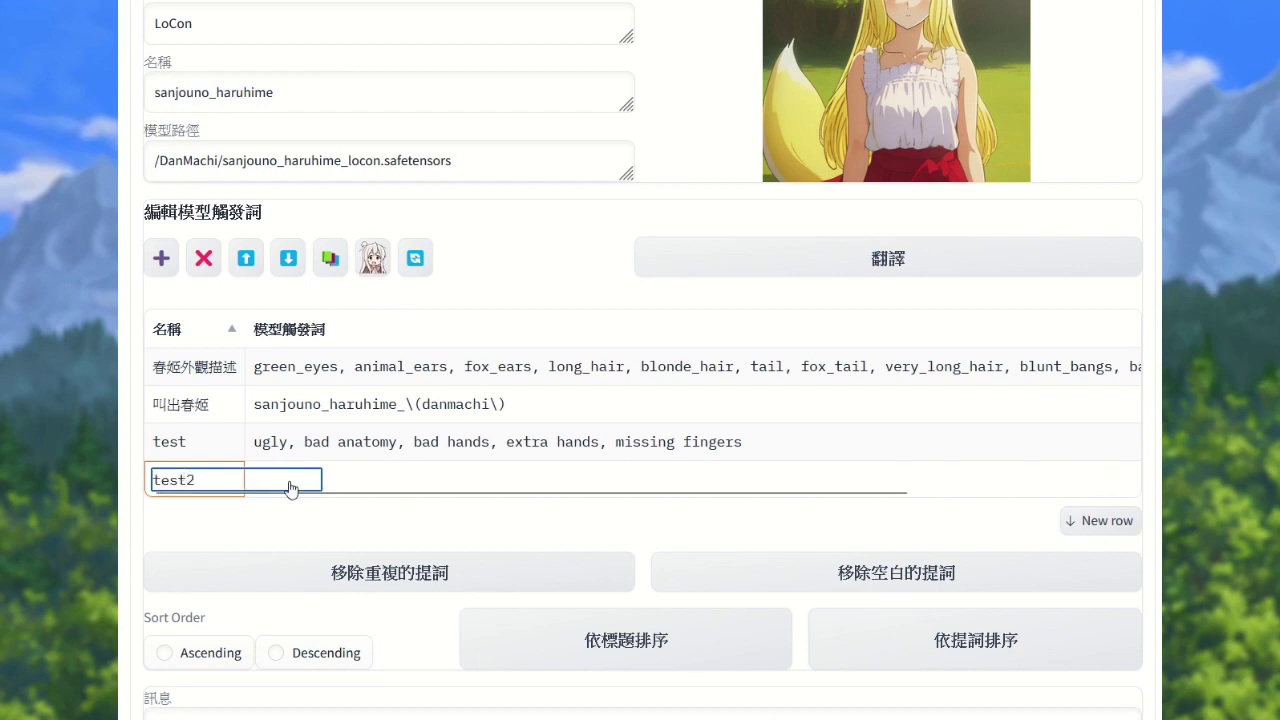
pyautogui.doubleClick(315, 480)
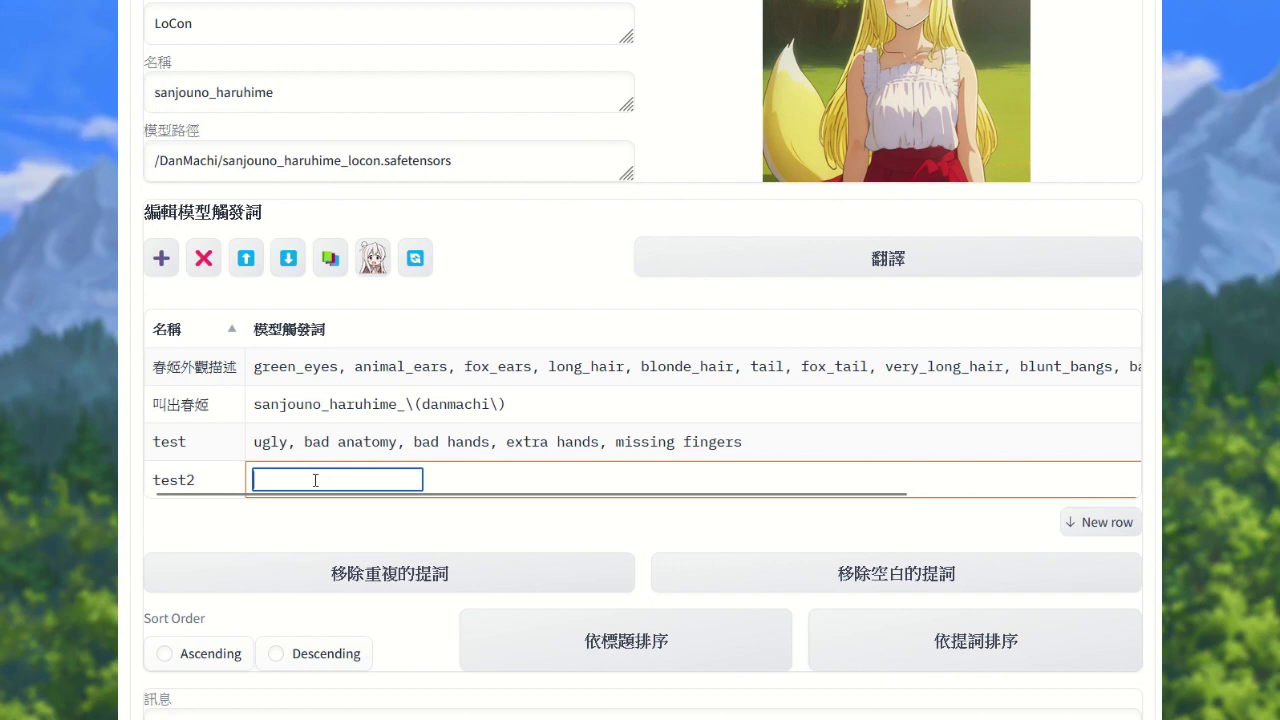
pyautogui.write('1girl')
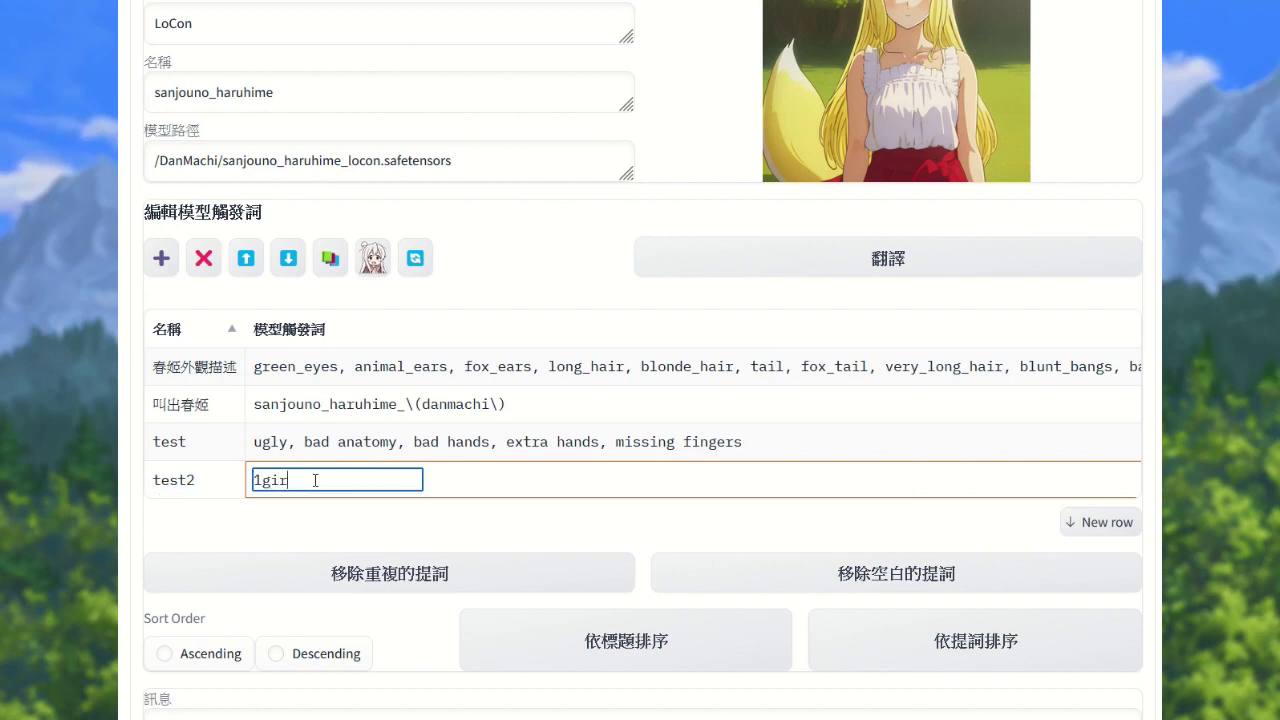
pyautogui.click(350, 522)
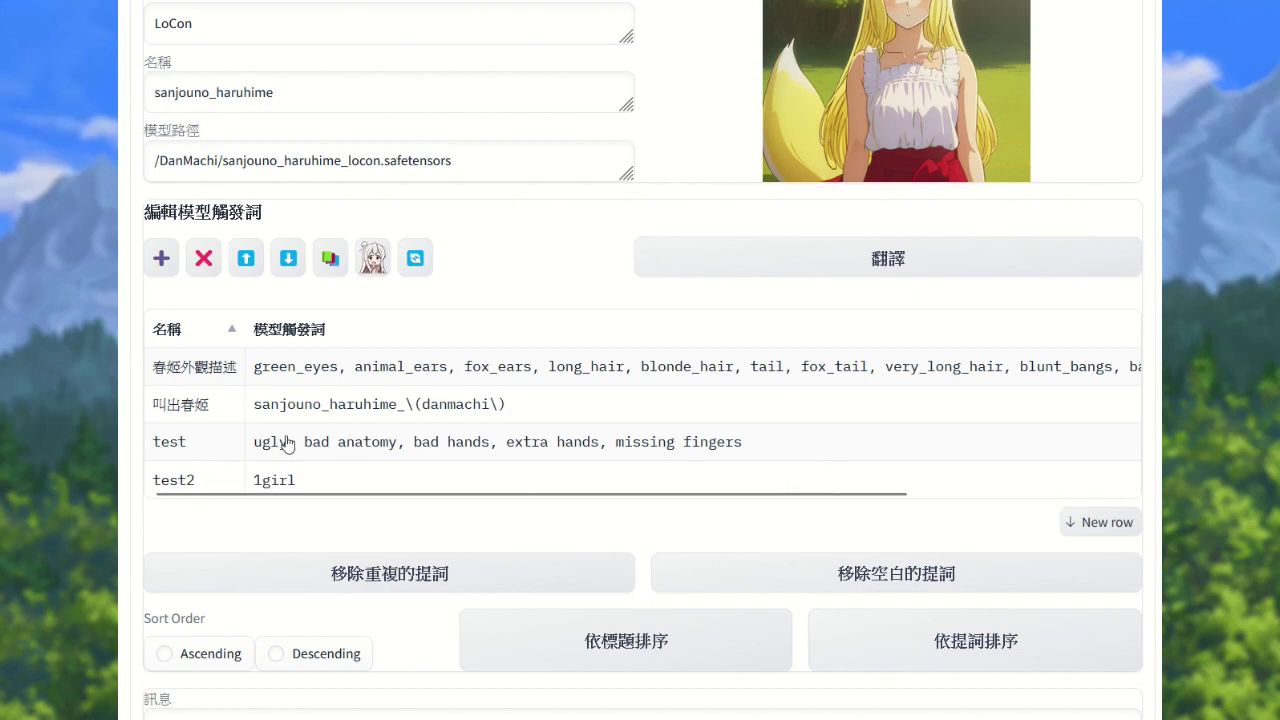
pyautogui.click(417, 262)
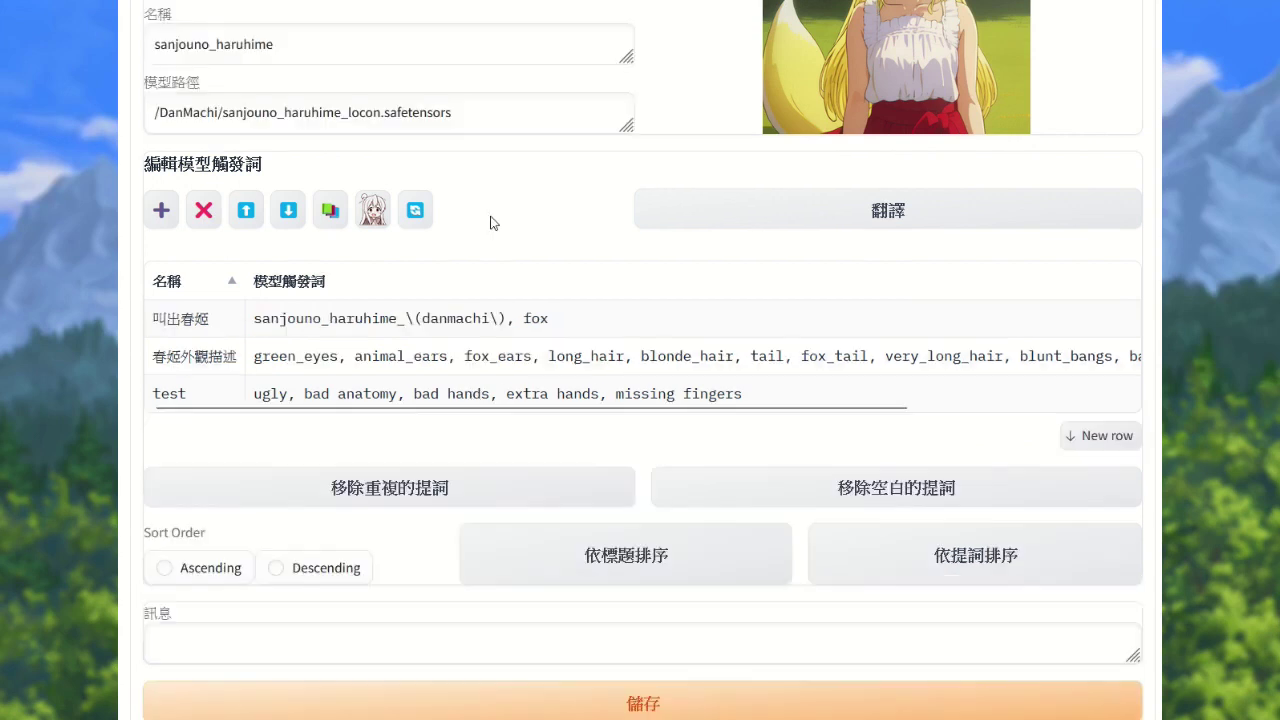
# - Remove ", fox" from the 叫出春姬 row's trigger words and save the model's trigger words
pyautogui.click(472, 326)
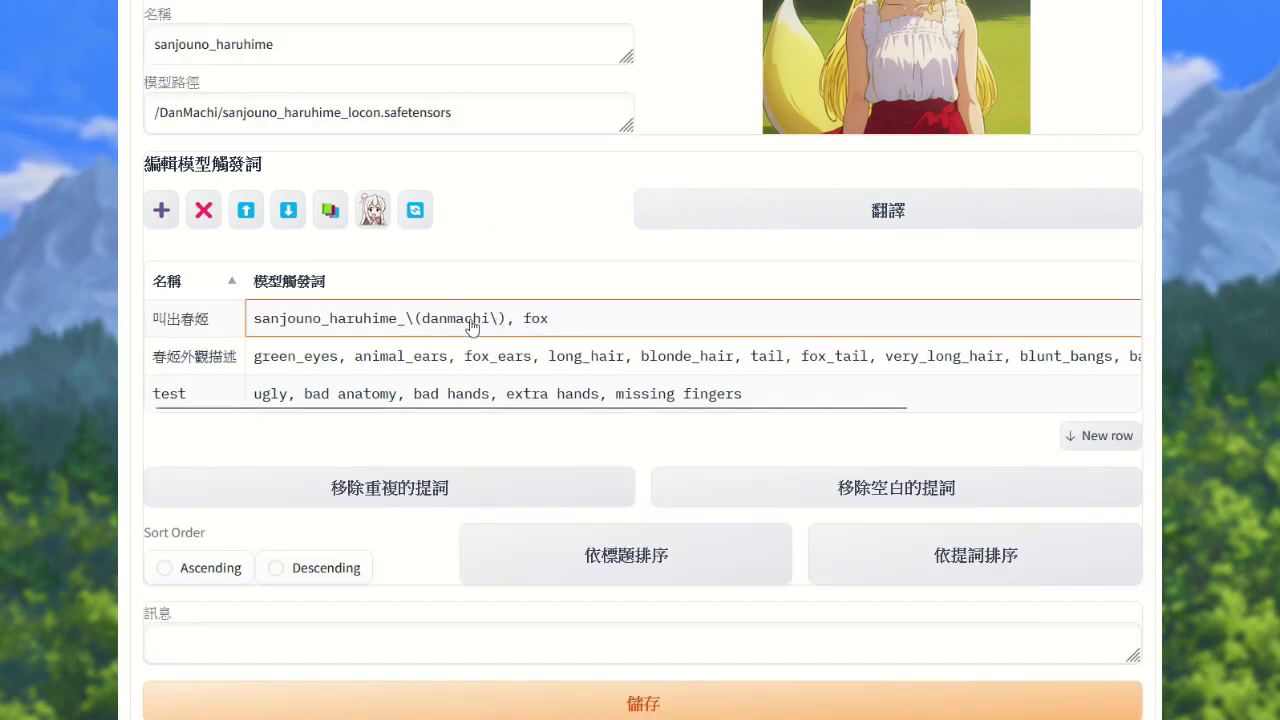
pyautogui.click(472, 326)
pyautogui.moveTo(380, 318); pyautogui.dragTo(431, 316)
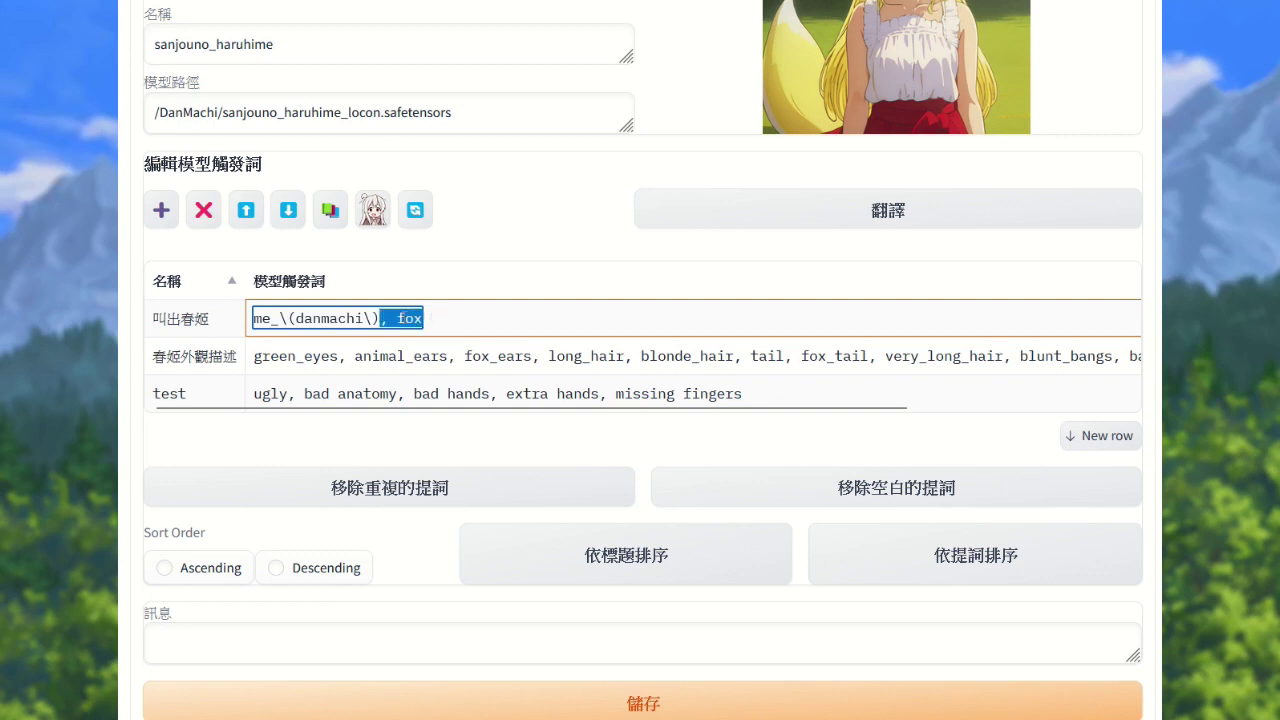
pyautogui.press('BackSpace')
pyautogui.press('Return')
pyautogui.click(371, 450)
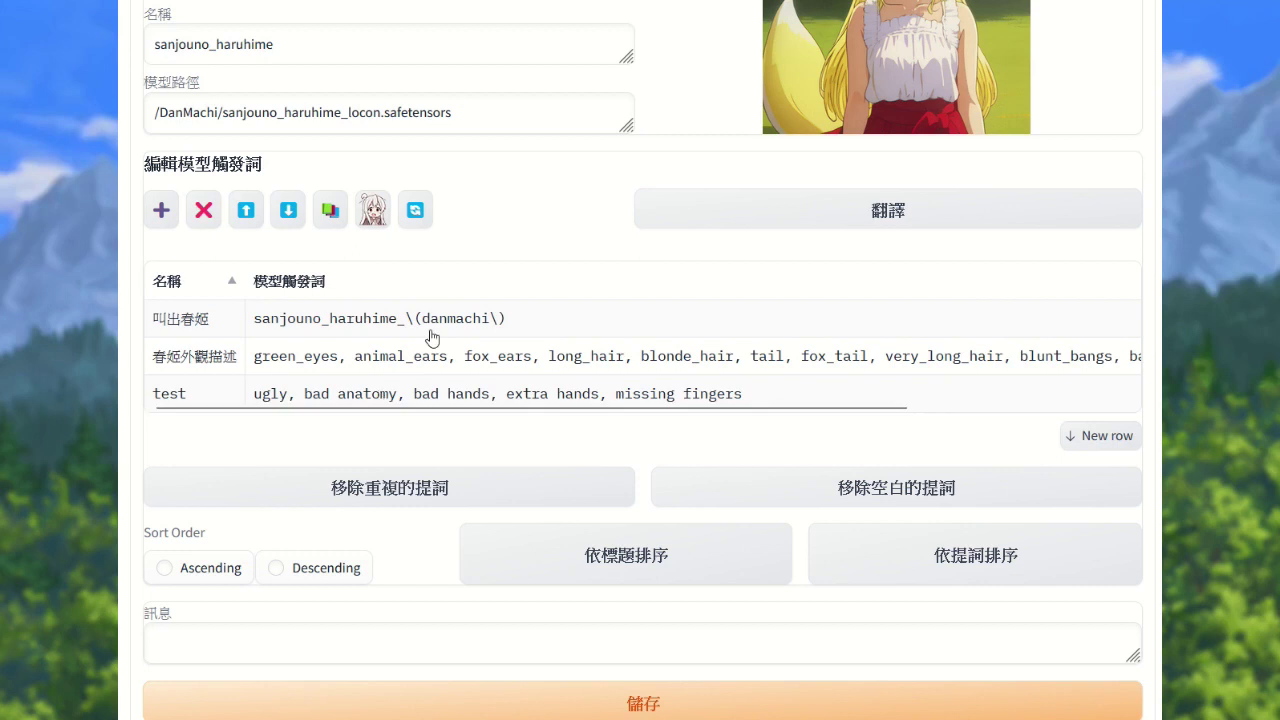
pyautogui.click(534, 697)
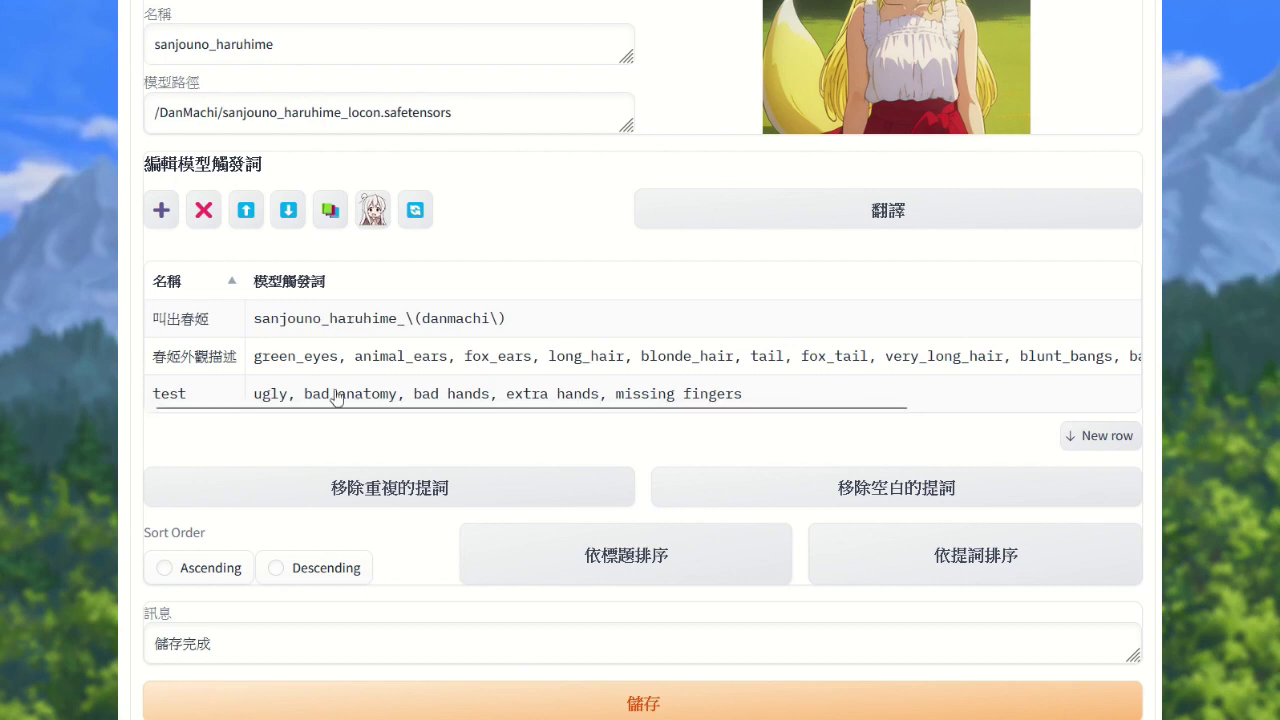
# - Insert an empty row below 叫出春姬 in the trigger-word table, and delete that row
pyautogui.click(217, 328)
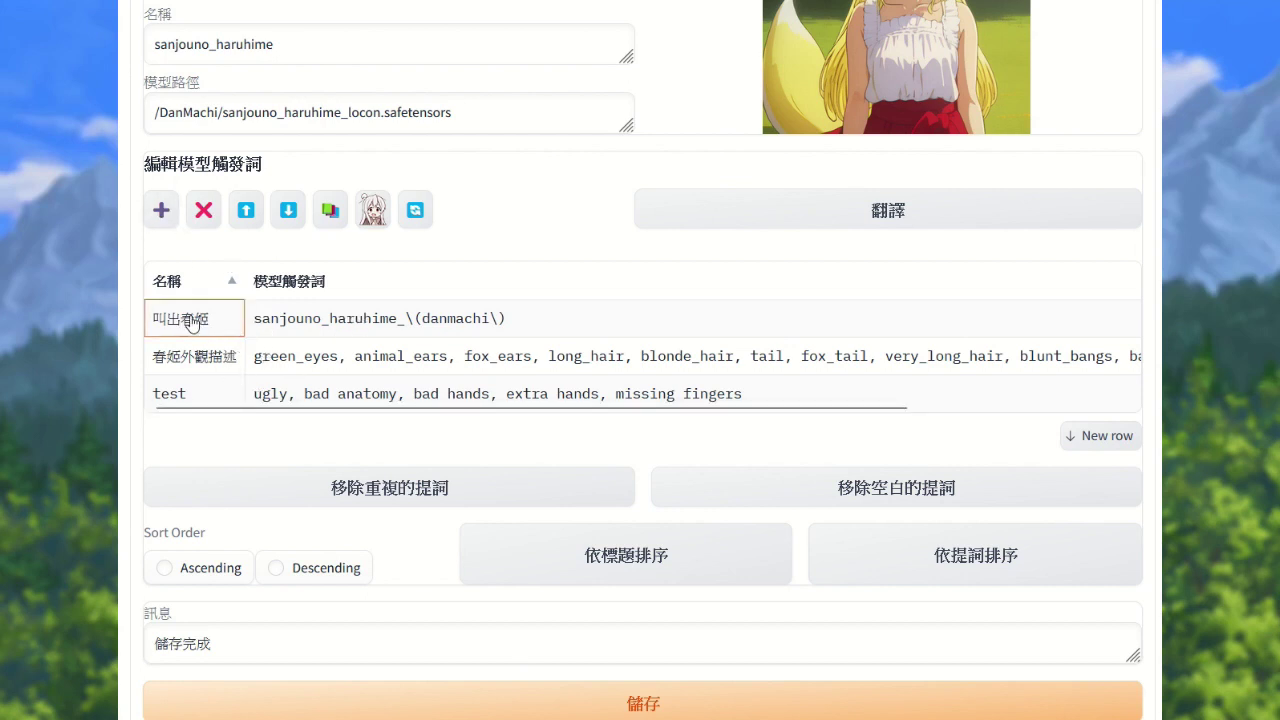
pyautogui.click(162, 212)
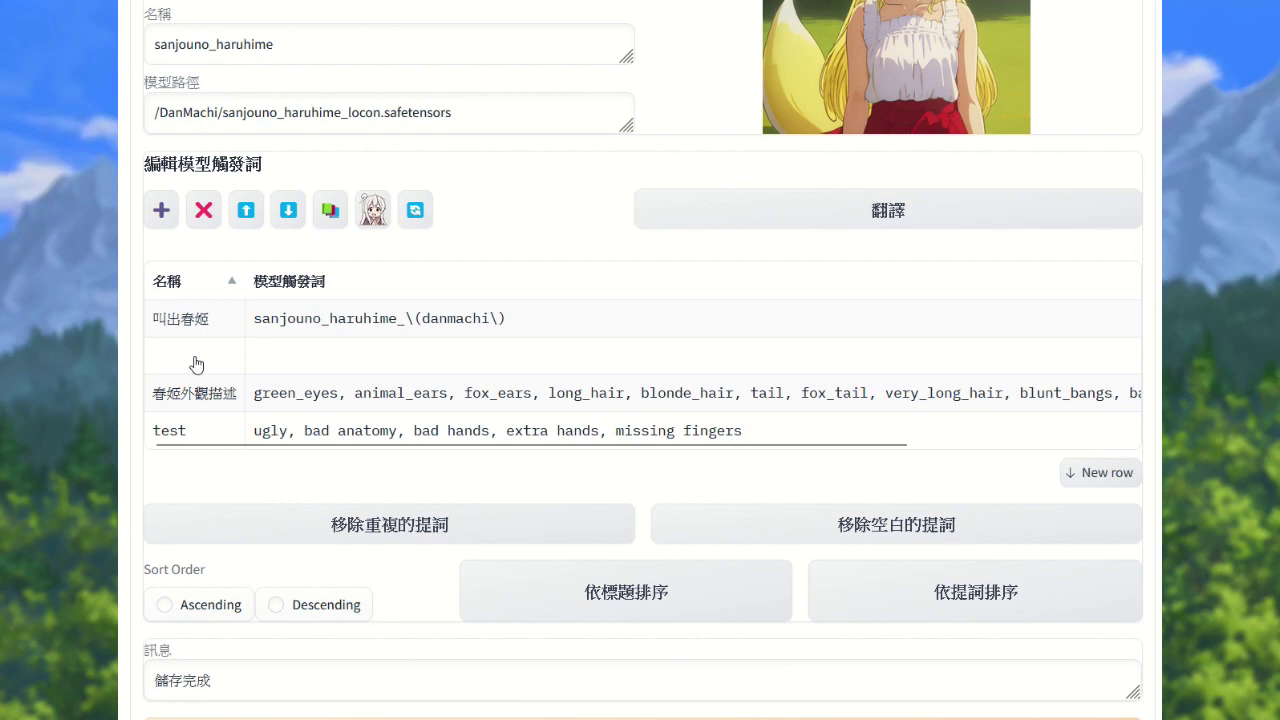
pyautogui.click(294, 364)
pyautogui.click(203, 210)
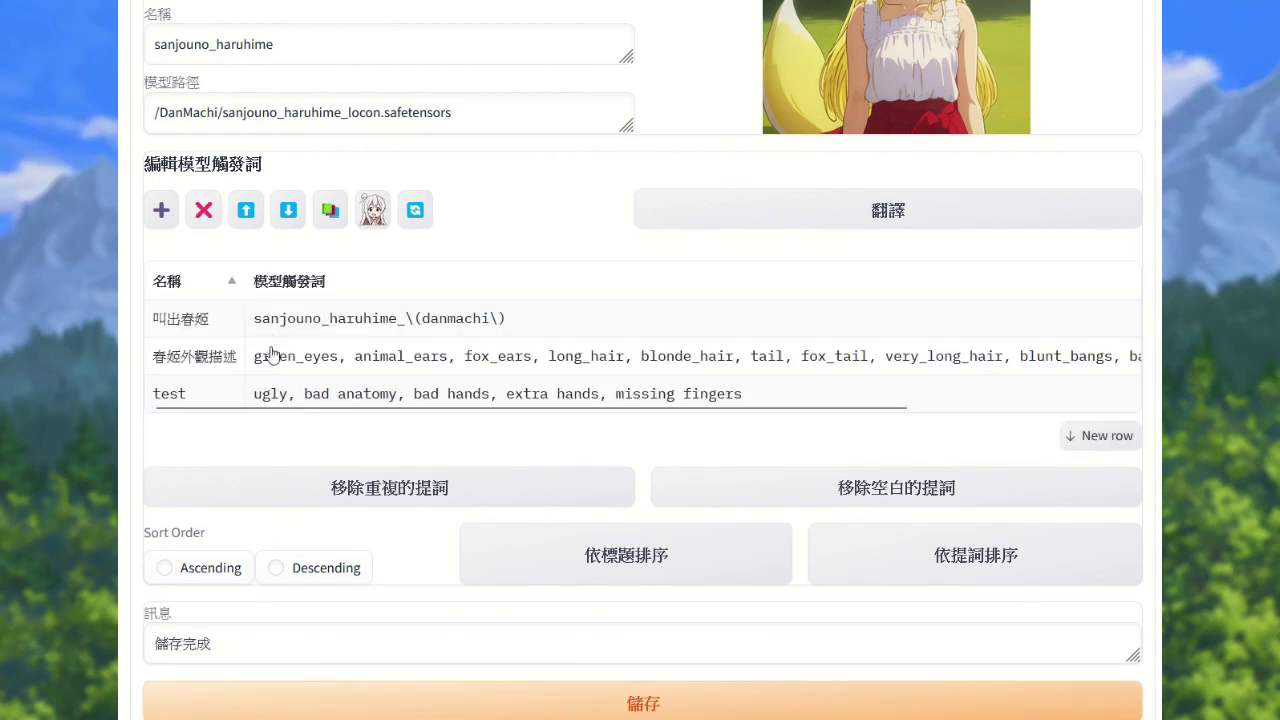
# - Move the 春姬外觀描述 row up one place, and shift it back down
pyautogui.click(247, 218)
pyautogui.click(297, 330)
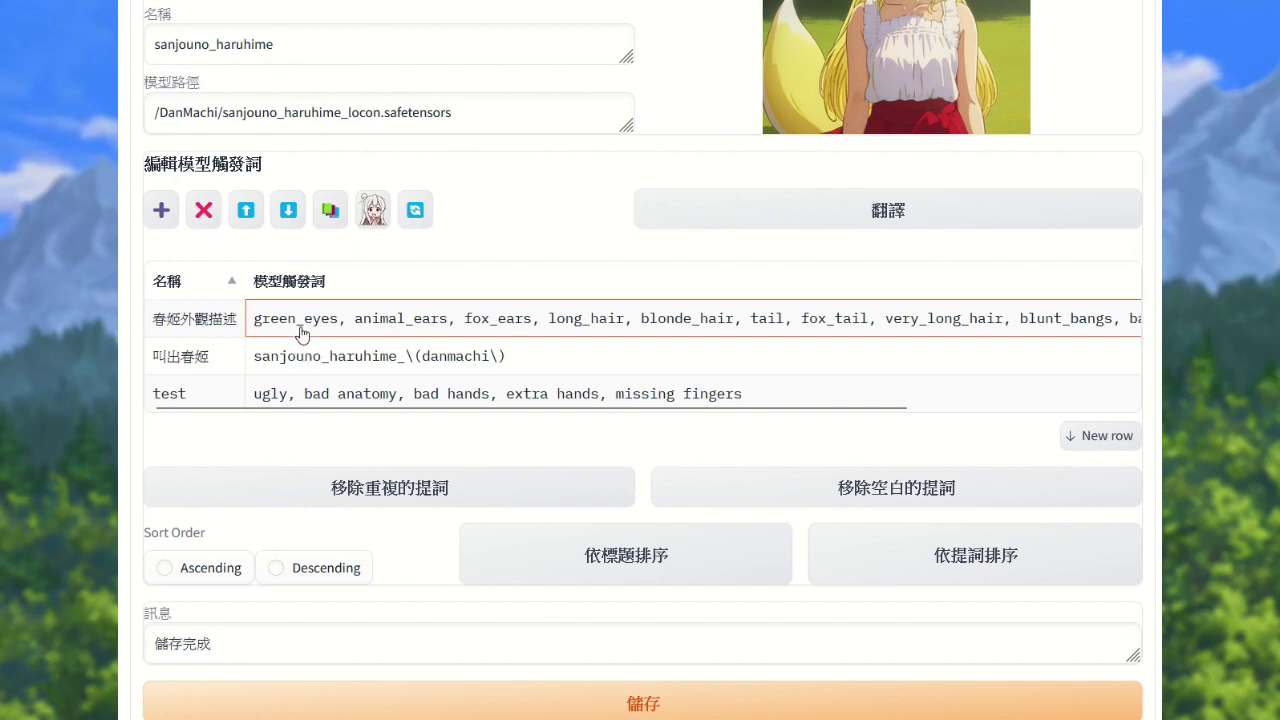
pyautogui.click(288, 212)
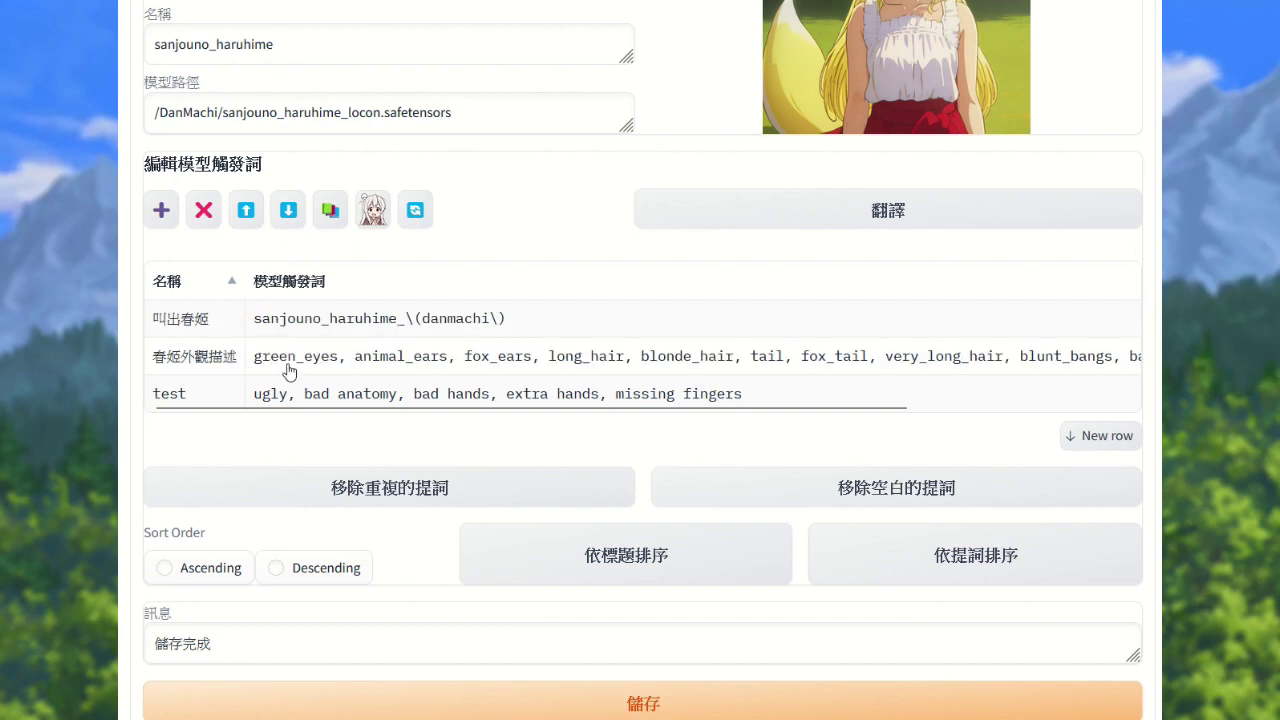
# - Copy the 春姬外觀描述 row's trigger words and paste them after the model name sanjouno_haruhime
pyautogui.click(296, 360)
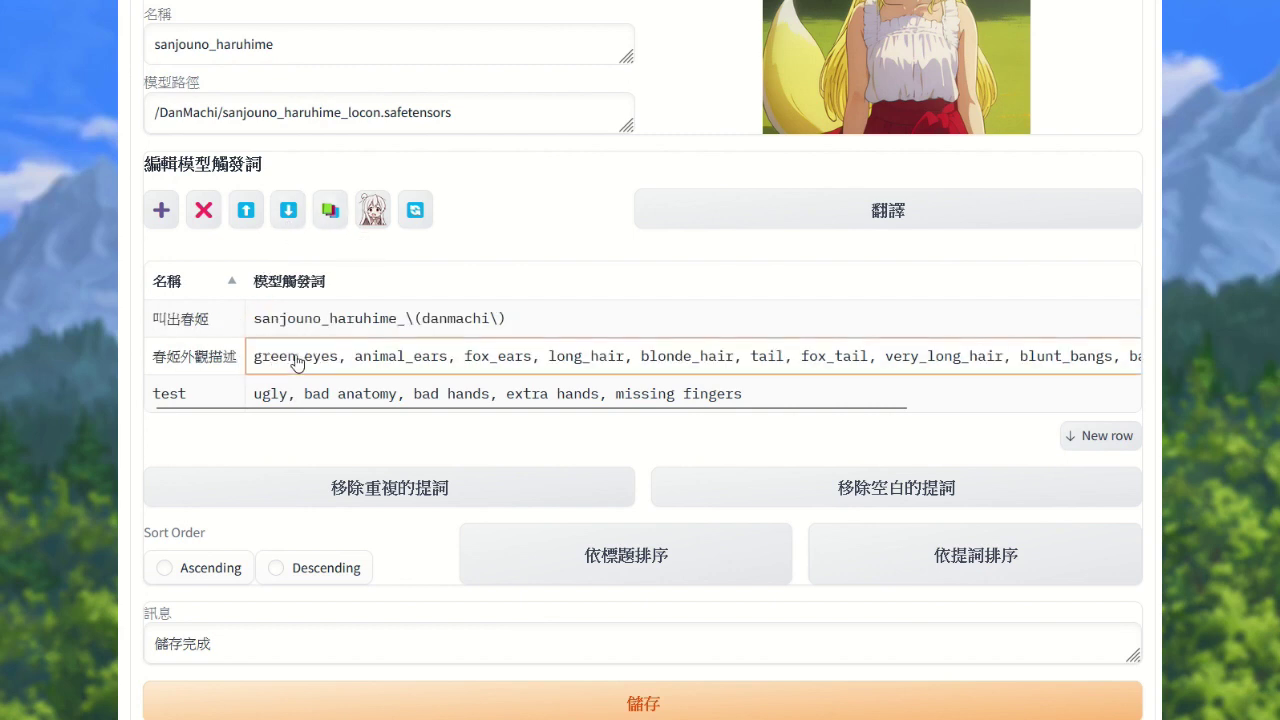
pyautogui.click(331, 220)
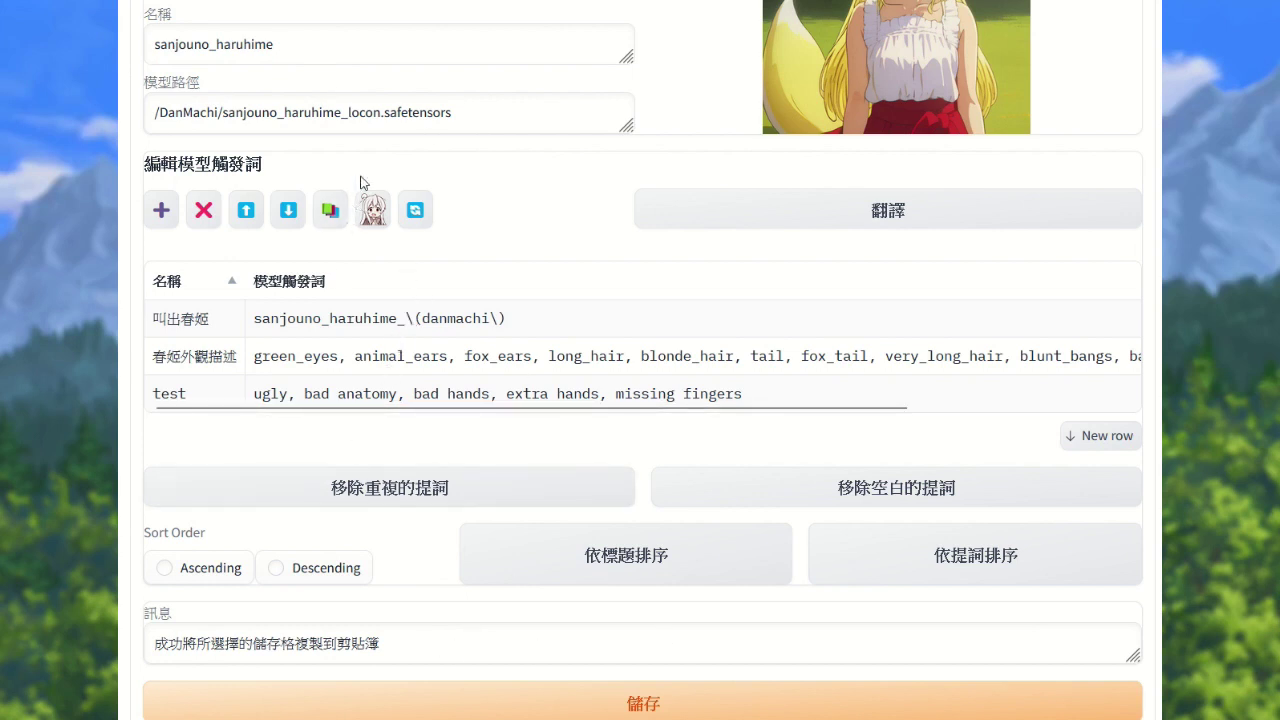
pyautogui.click(292, 47)
pyautogui.hotkey('ctrl', 'v')
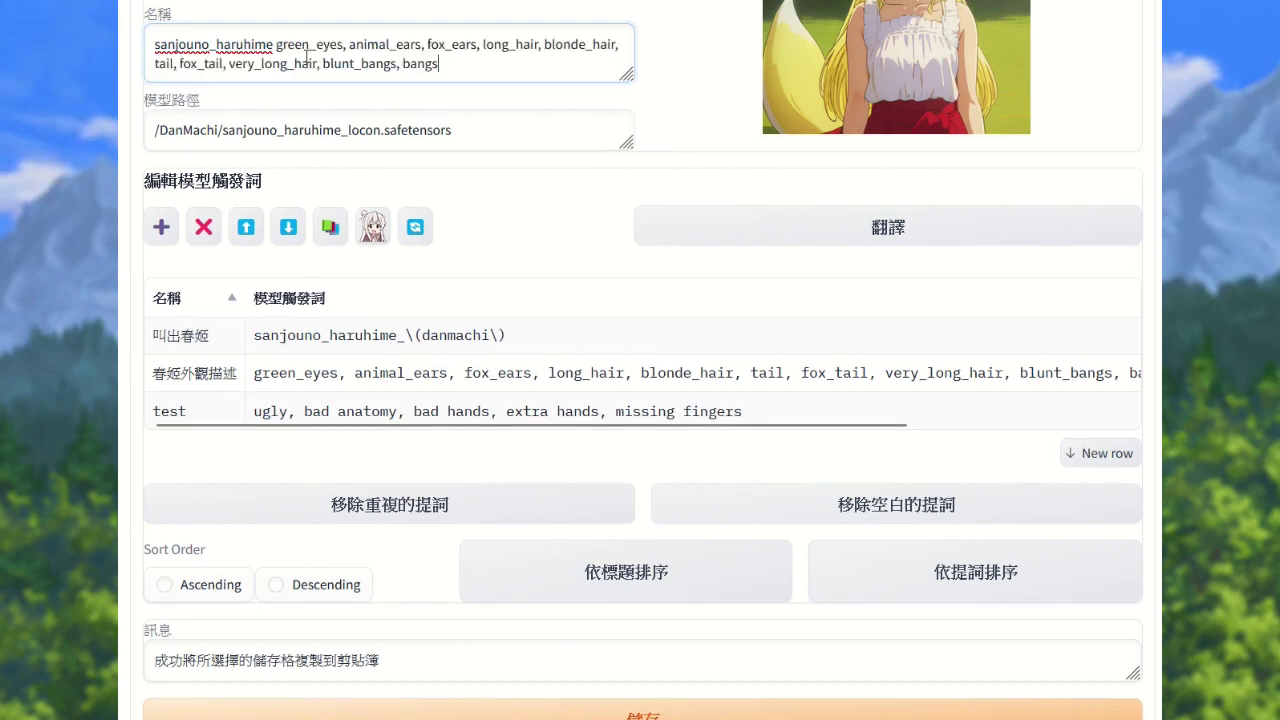
# - Delete the pasted trigger words from the model name, leaving only sanjouno_haruhime
pyautogui.moveTo(277, 46); pyautogui.dragTo(444, 62)
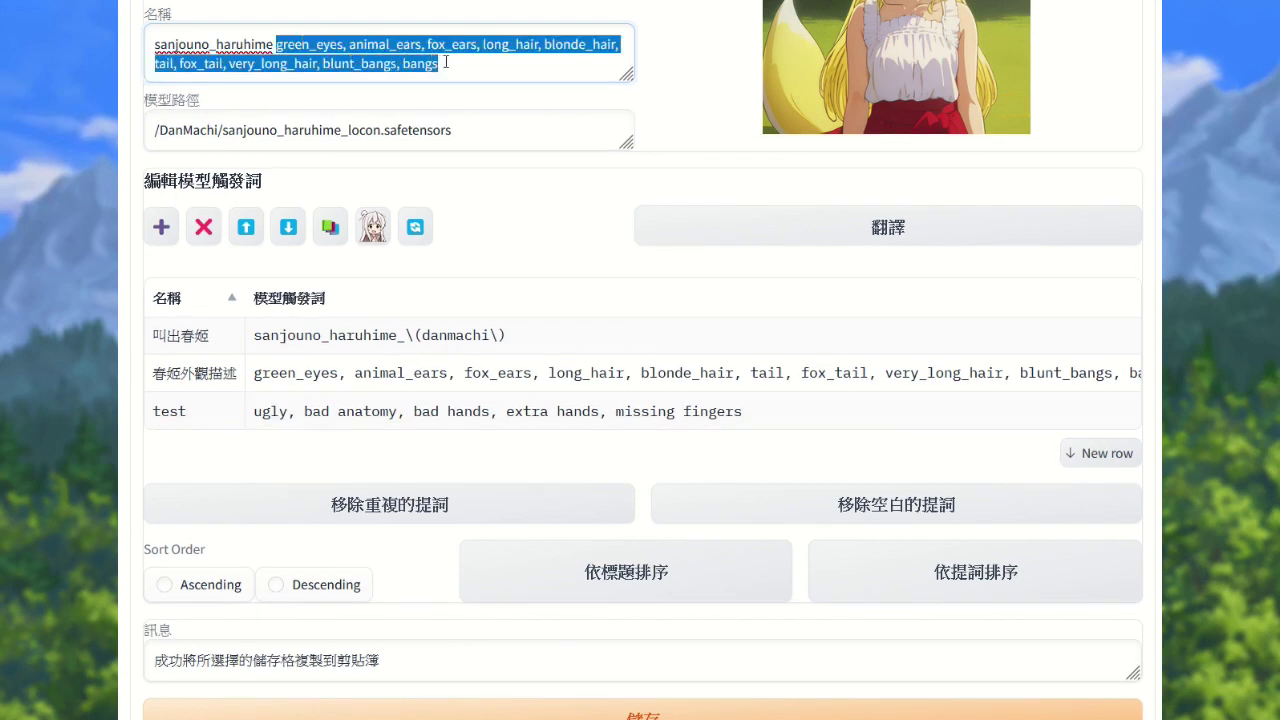
pyautogui.press('BackSpace')
pyautogui.click(548, 213)
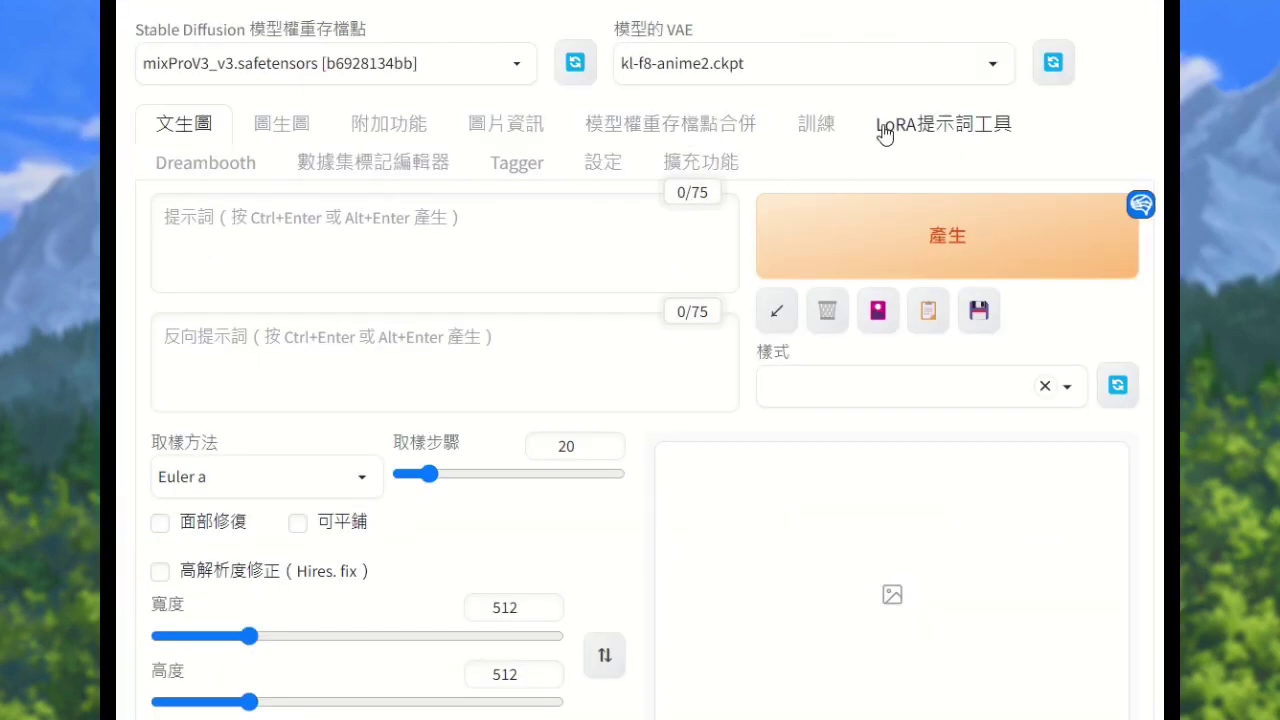
pyautogui.click(940, 125)
pyautogui.scroll(-3, 576, 421)
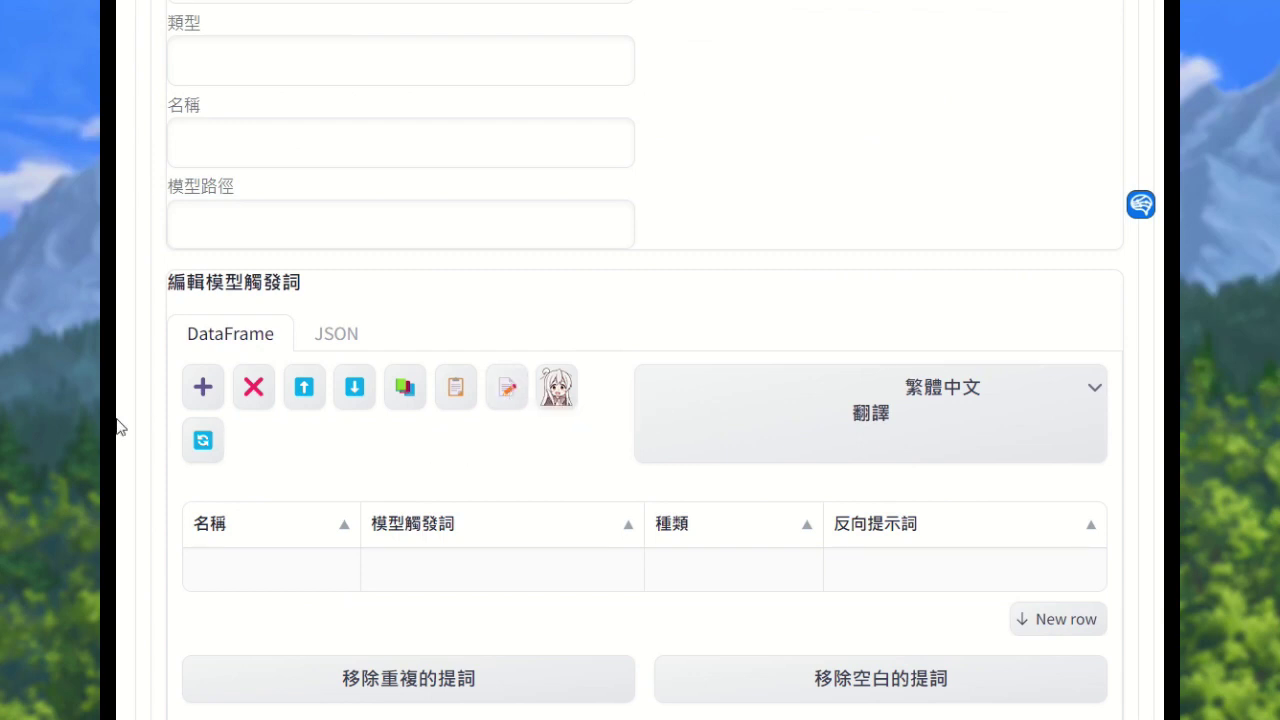
pyautogui.scroll(4, 163, 420)
pyautogui.click(184, 124)
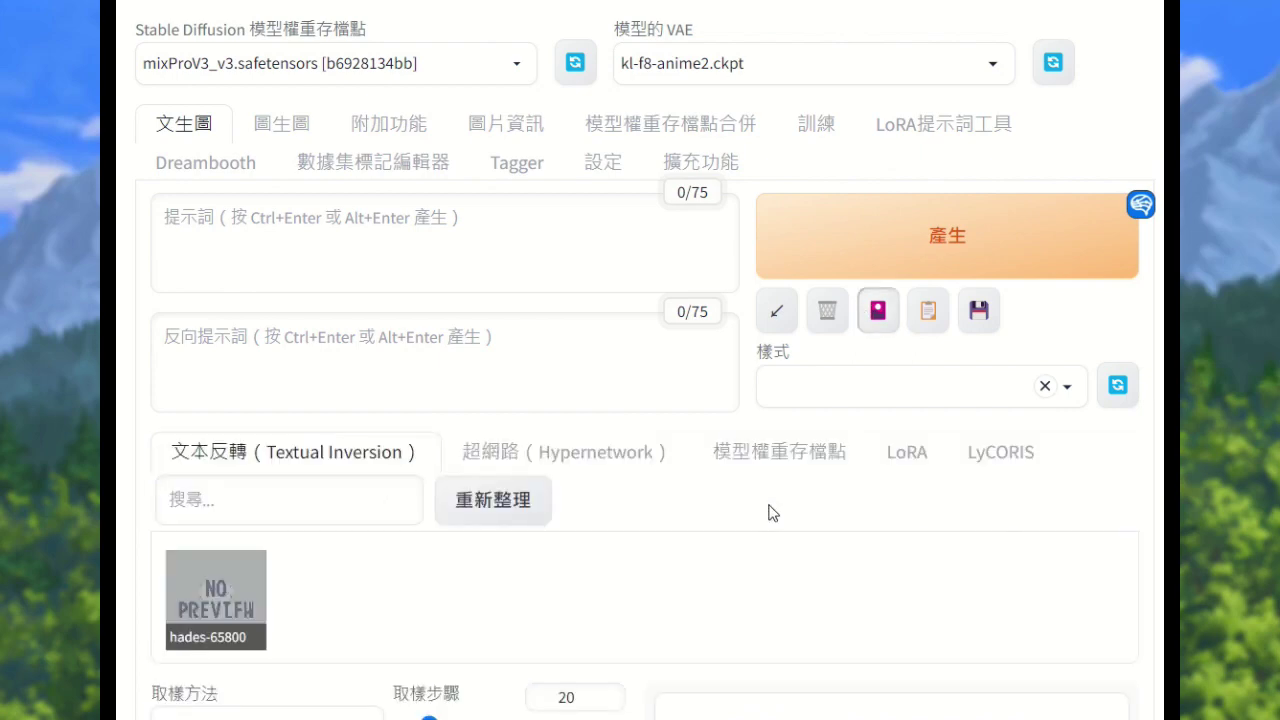
# - Show the LoRA cards and open the sanjouno_haruhime_locon model's trigger words for editing
pyautogui.click(910, 459)
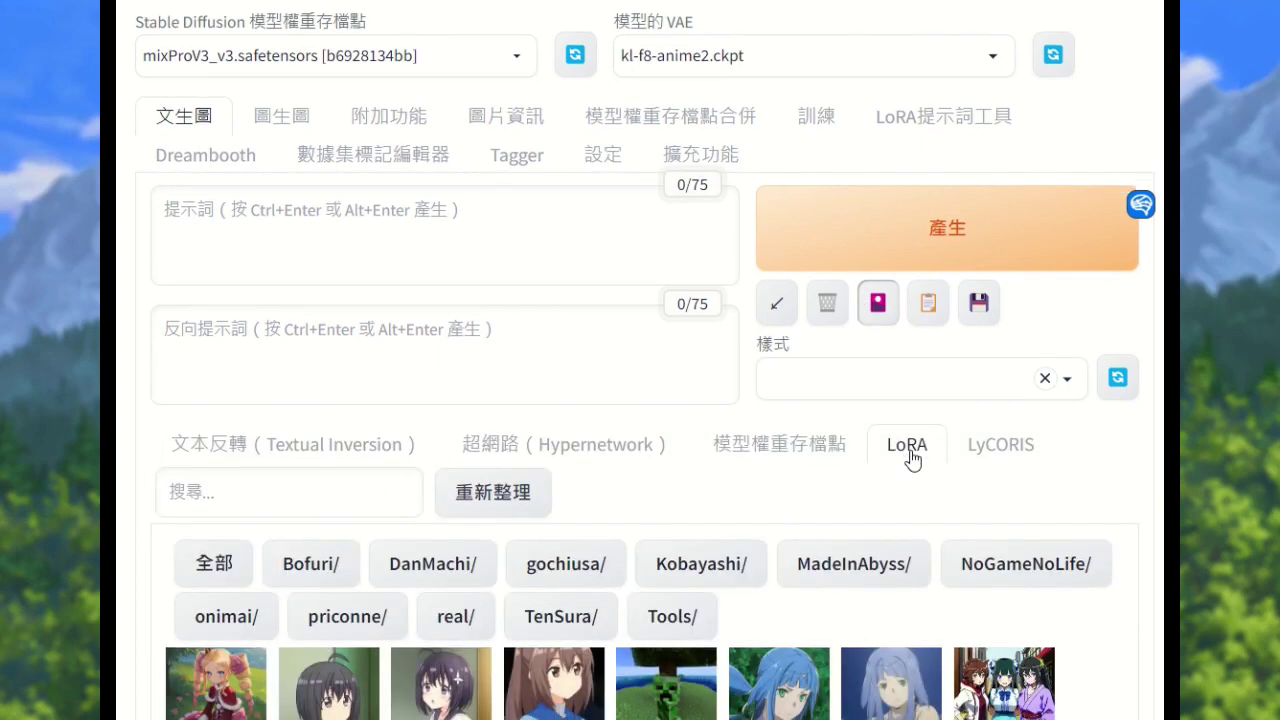
pyautogui.scroll(-4, 769, 578)
pyautogui.moveTo(769, 578)
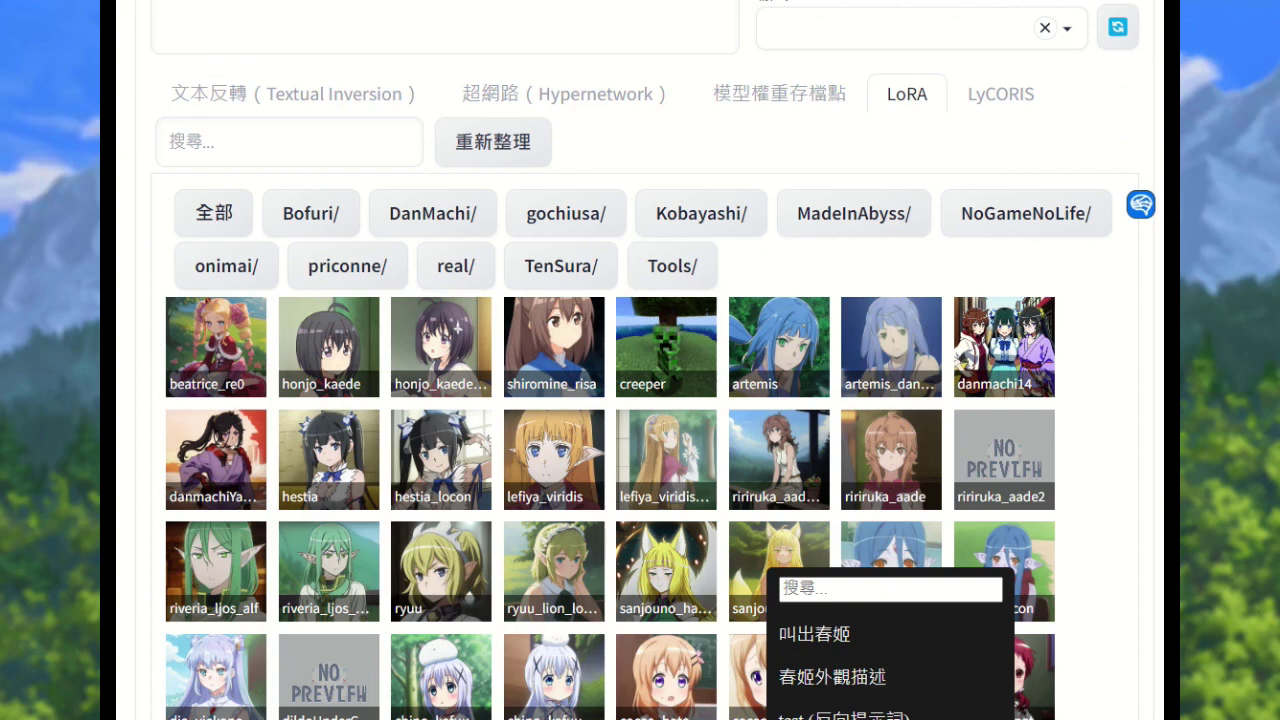
pyautogui.scroll(-1, 769, 578)
pyautogui.moveTo(765, 455)
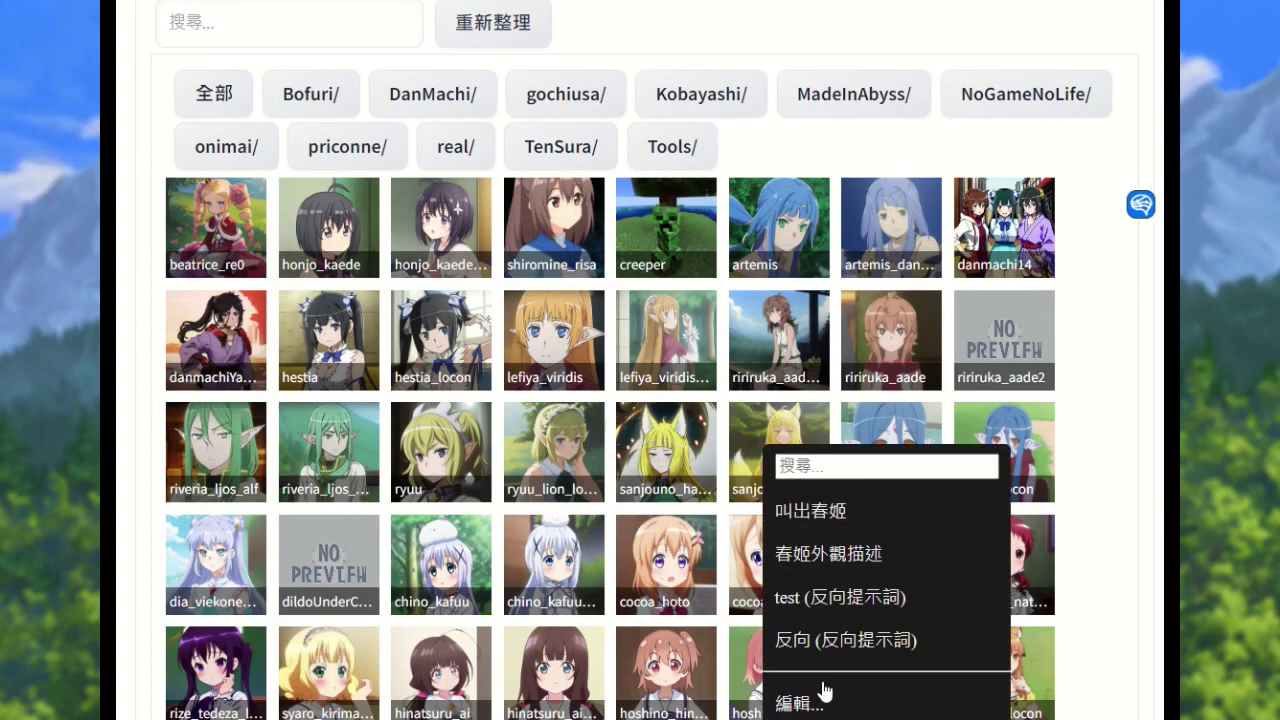
pyautogui.click(823, 691)
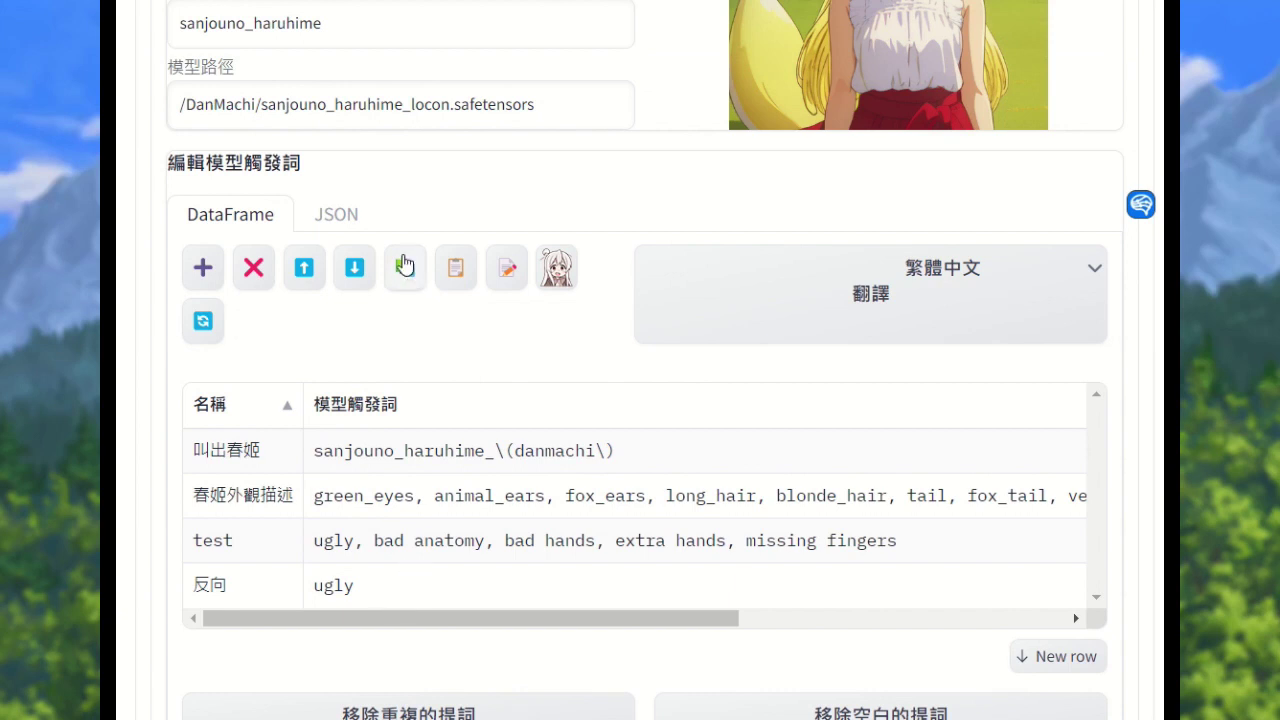
# - Copy "haruhime" from the model name and paste it over the 反向 row's trigger words
pyautogui.moveTo(254, 22); pyautogui.dragTo(362, 22)
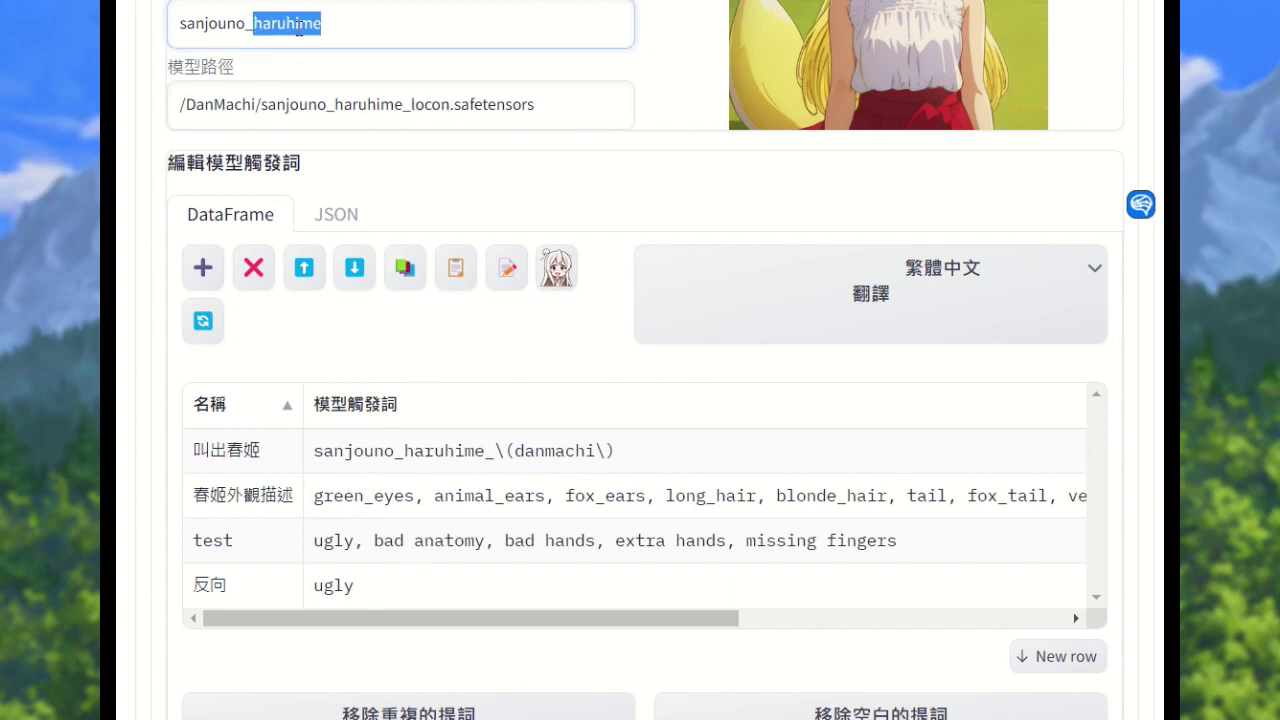
pyautogui.rightClick(296, 25)
pyautogui.click(368, 129)
pyautogui.click(354, 592)
pyautogui.click(452, 280)
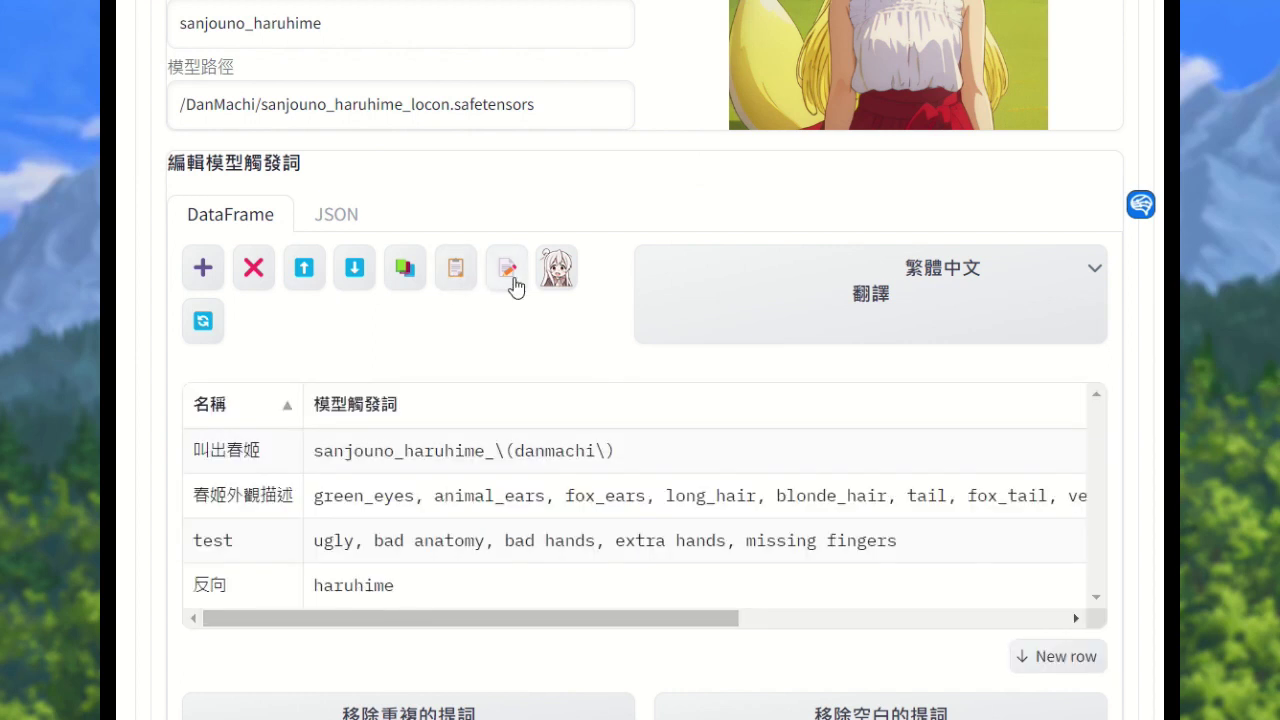
# - Reload the saved trigger words, and append the copied "haruhime" to the 反向 row's trigger words
pyautogui.click(203, 330)
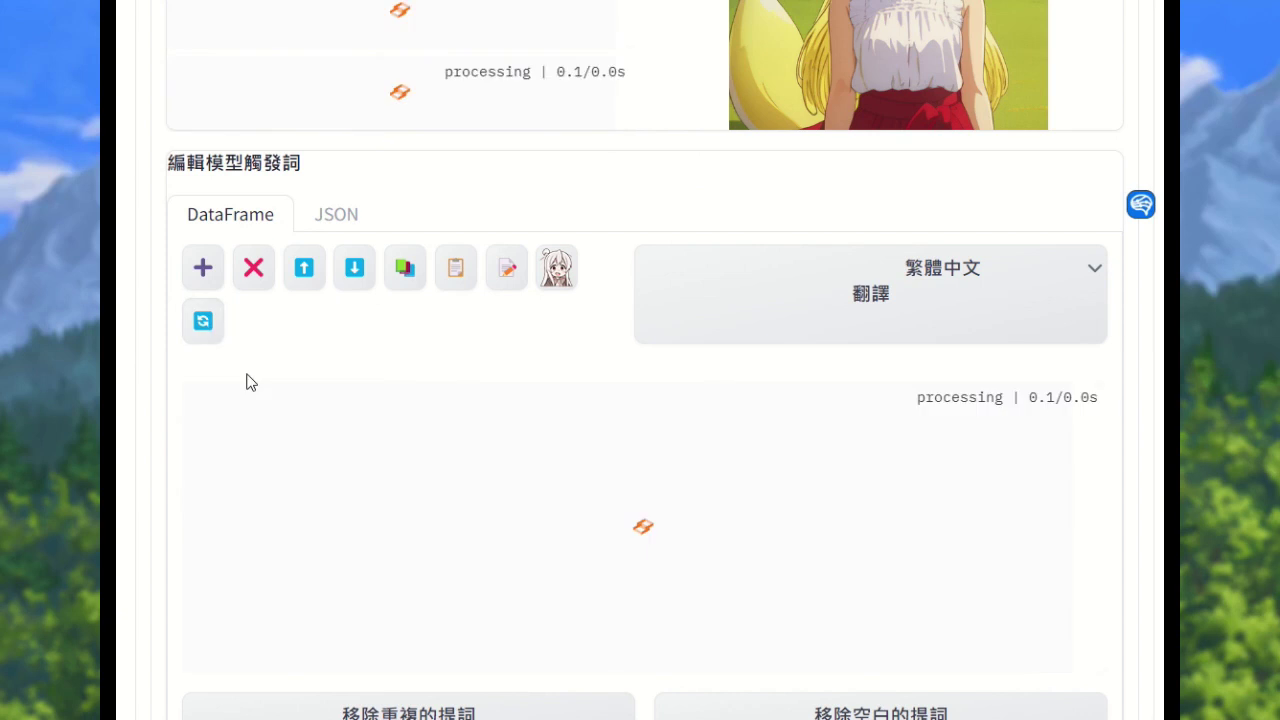
pyautogui.click(393, 598)
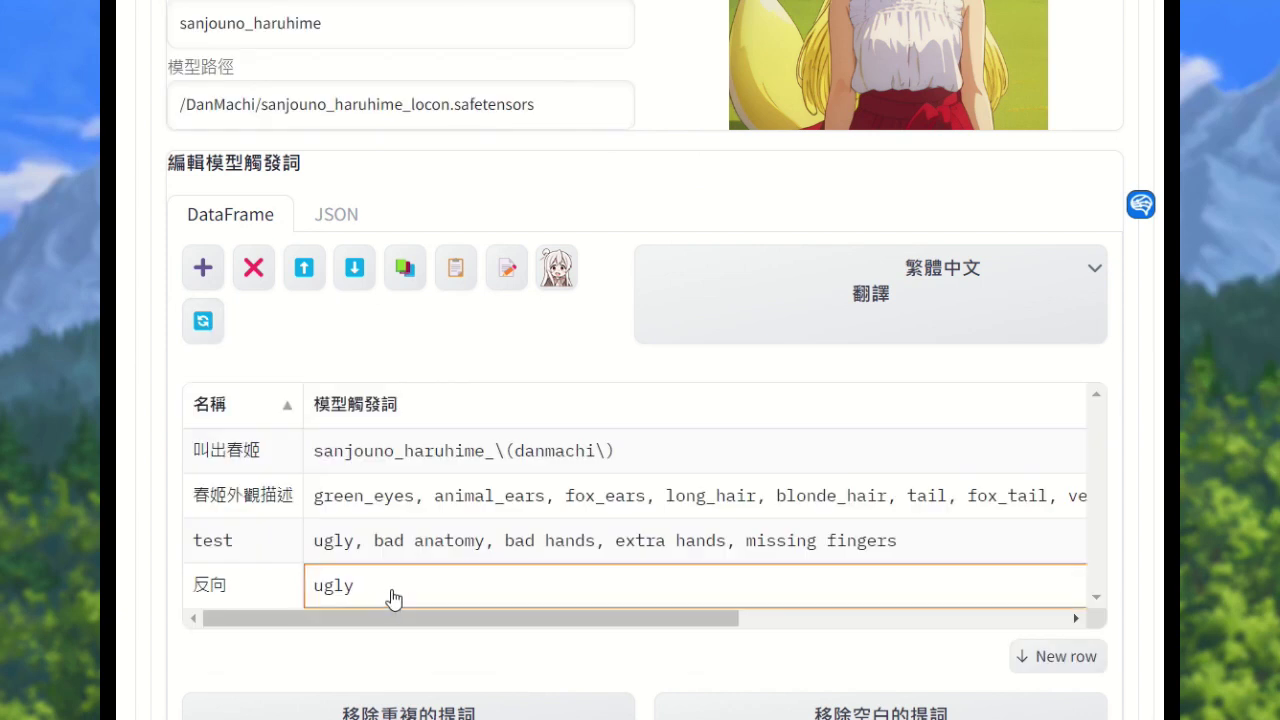
pyautogui.click(511, 272)
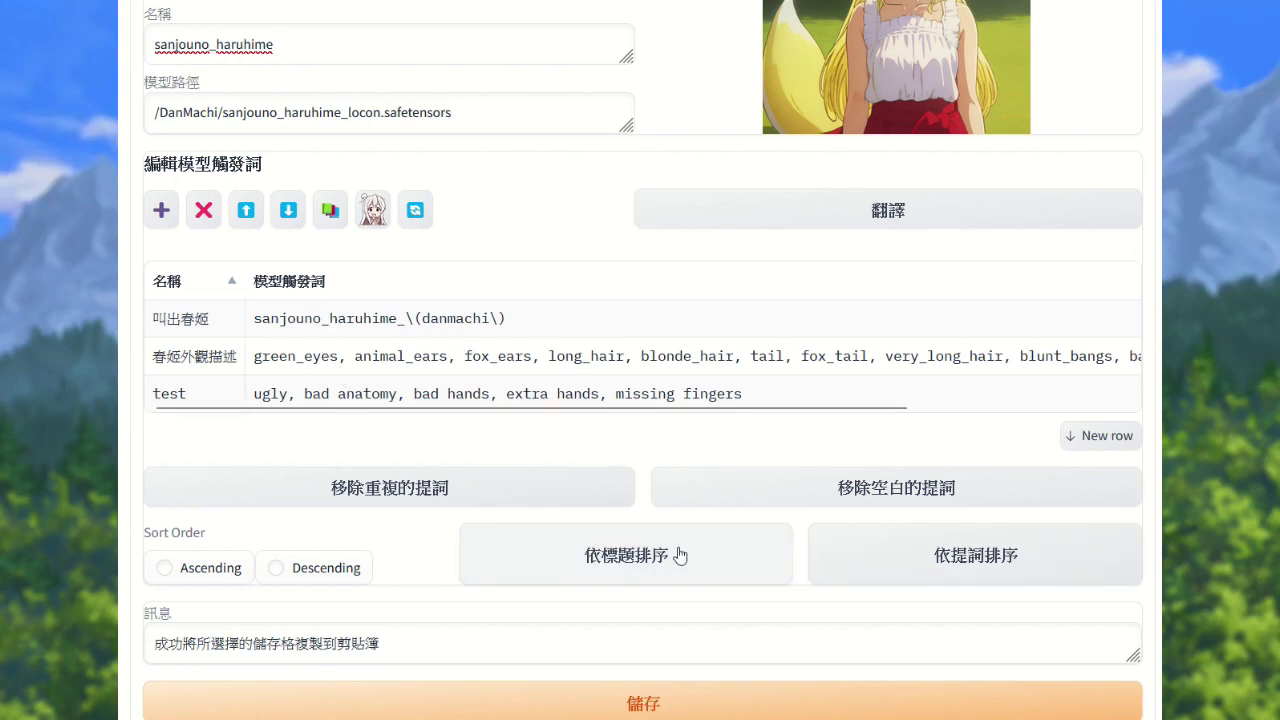
# - Sort the trigger-word table by title, and re-sort it by trigger words
pyautogui.click(636, 556)
pyautogui.click(898, 552)
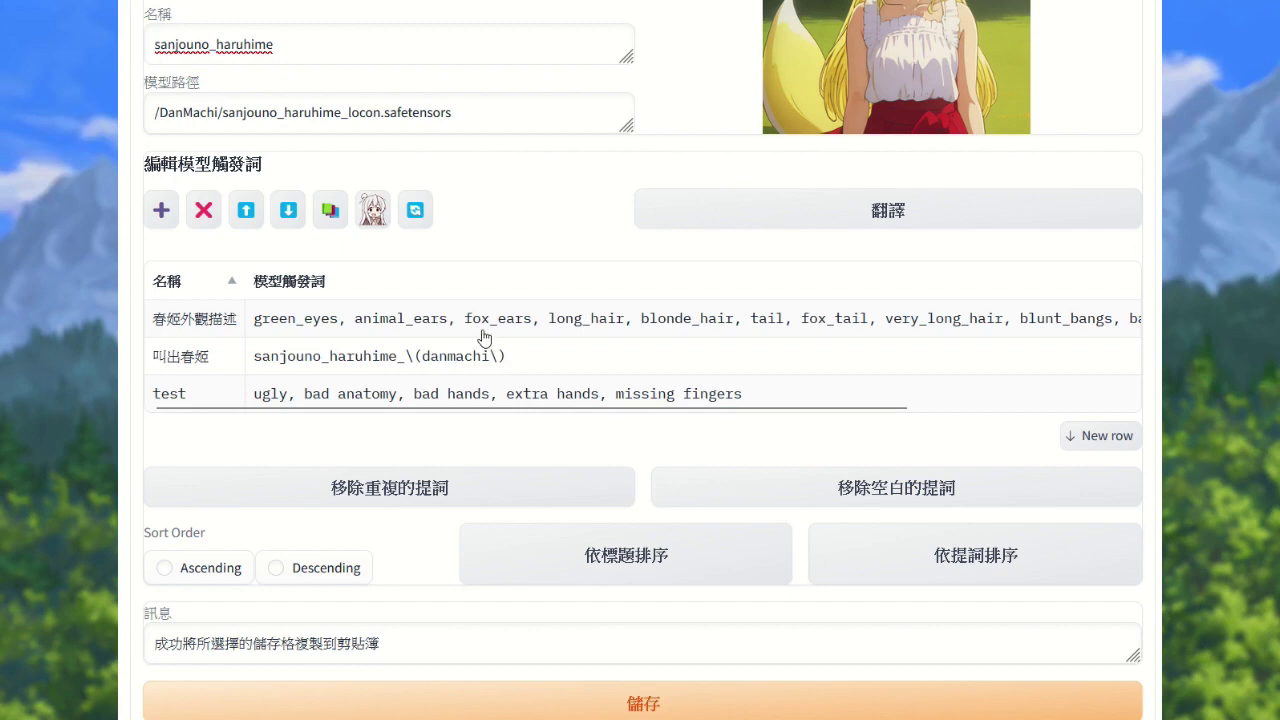
pyautogui.scroll(3, 534, 340)
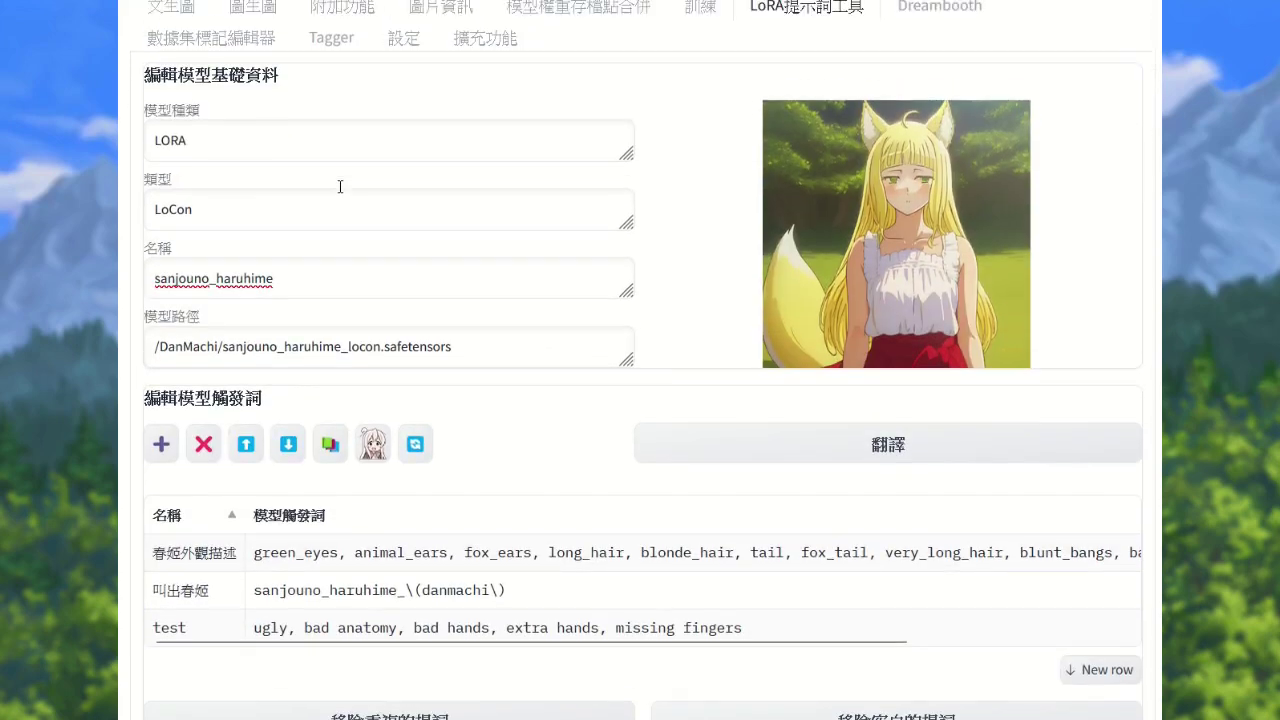
pyautogui.scroll(1, 340, 186)
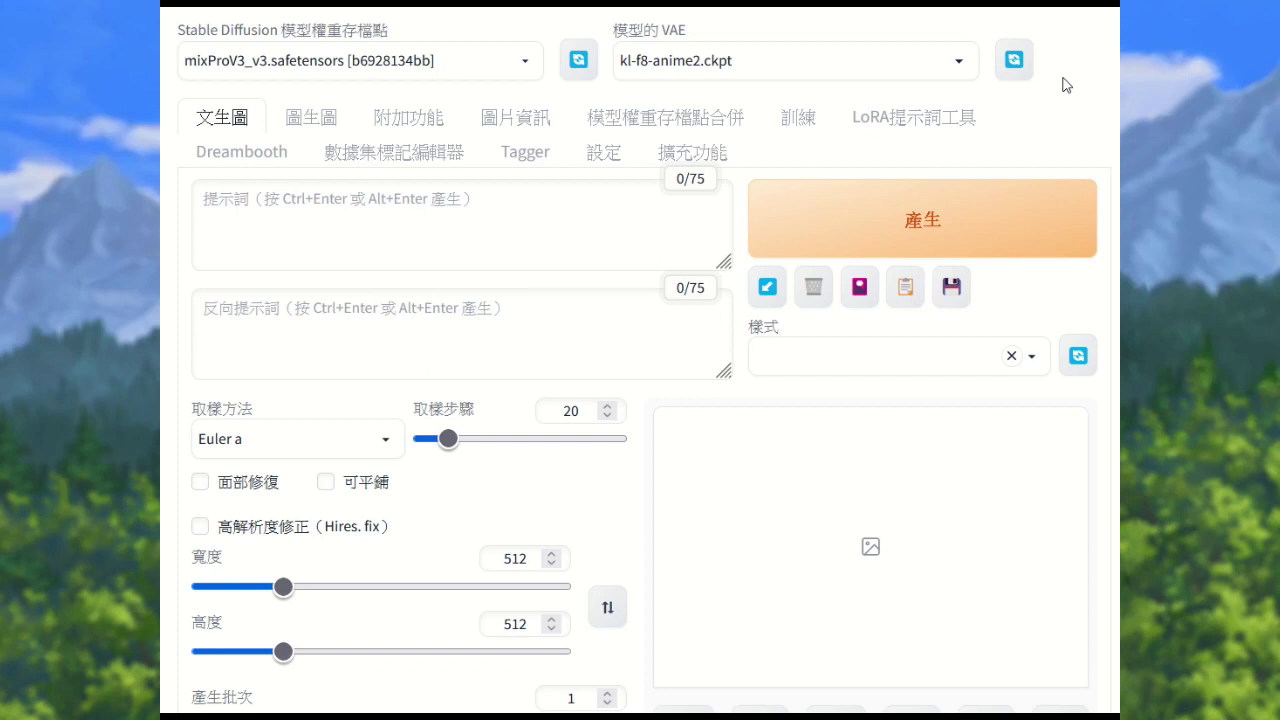
# - From the text-to-image LoRA cards, open sanjouno_haruhime_locon in the trigger-word editor
pyautogui.click(853, 292)
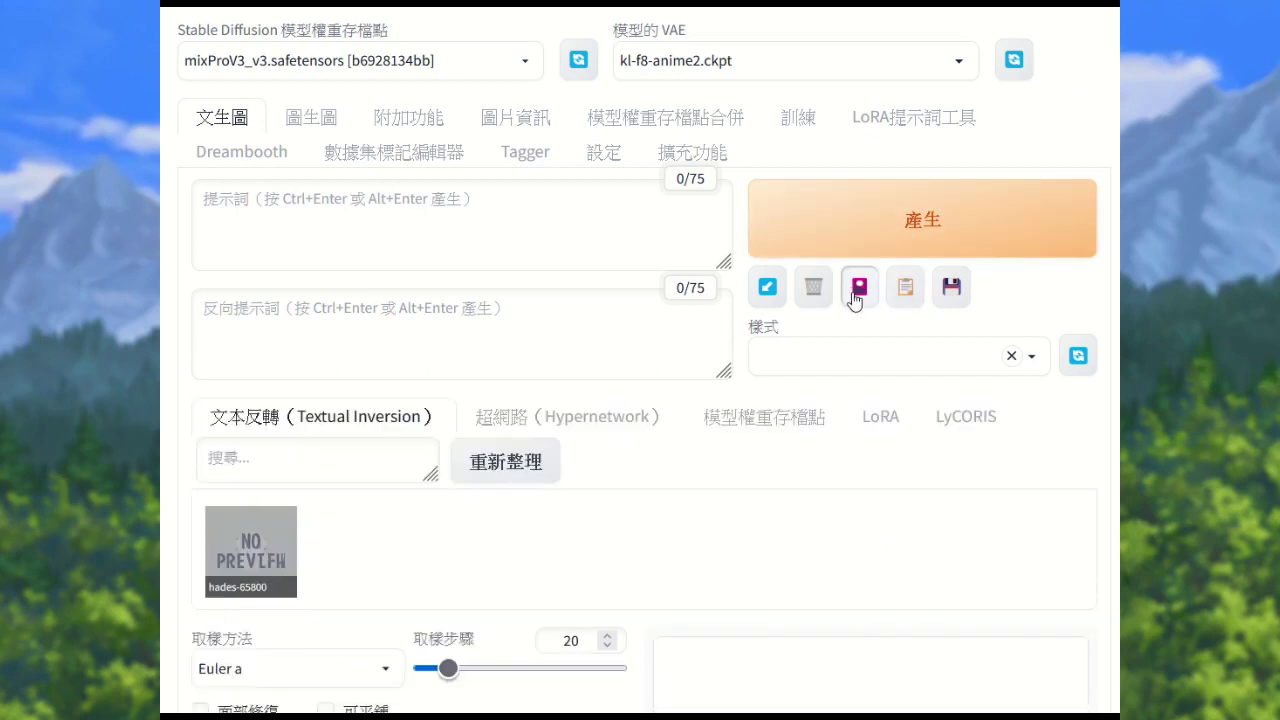
pyautogui.click(884, 422)
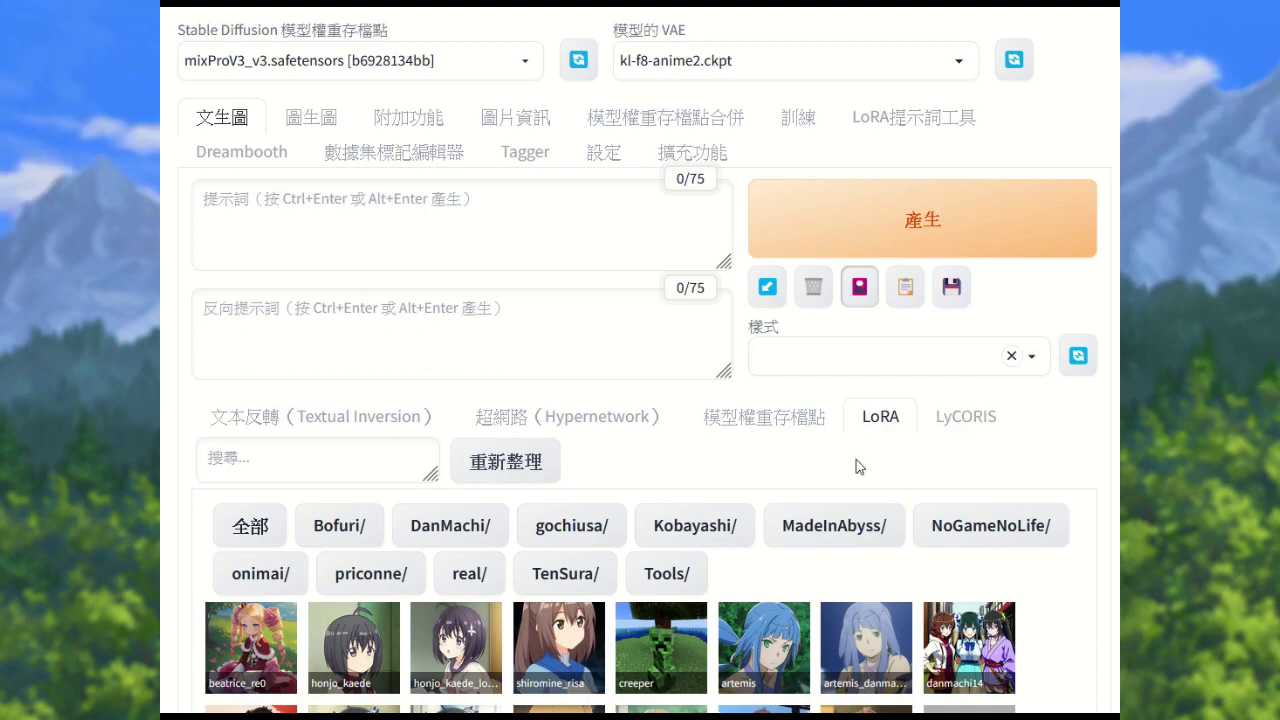
pyautogui.scroll(-4, 857, 463)
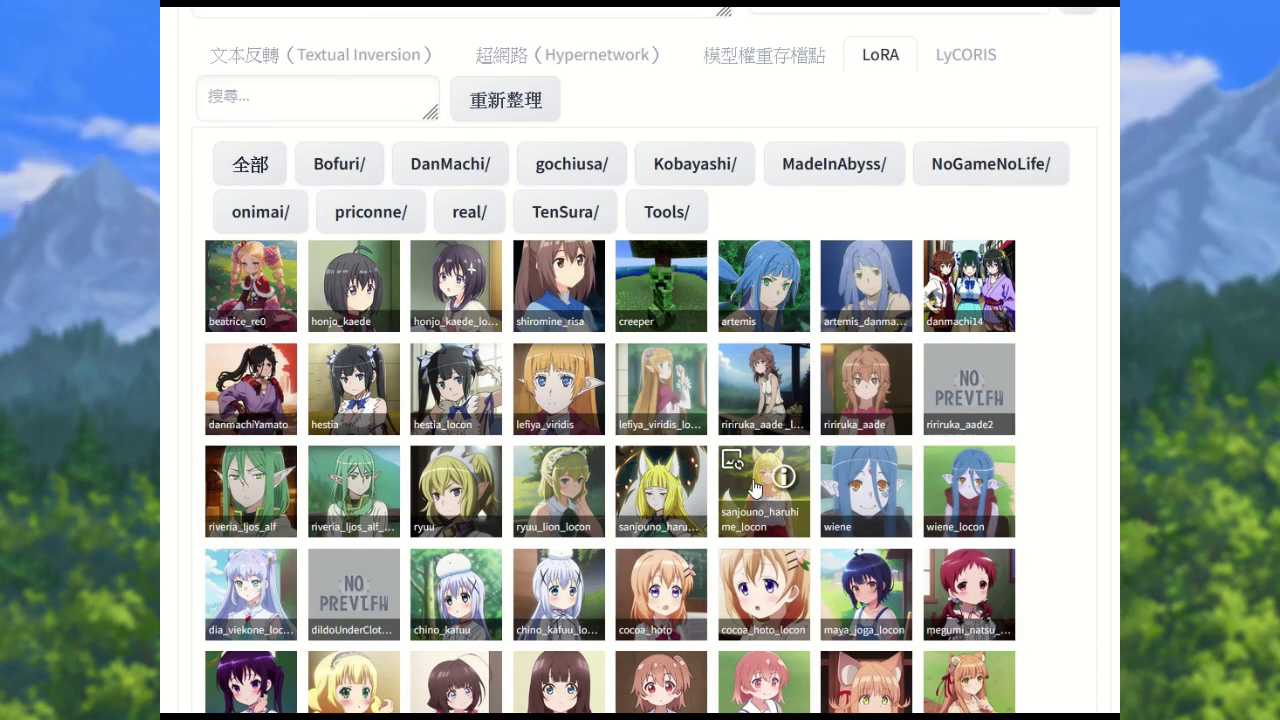
pyautogui.rightClick(755, 487)
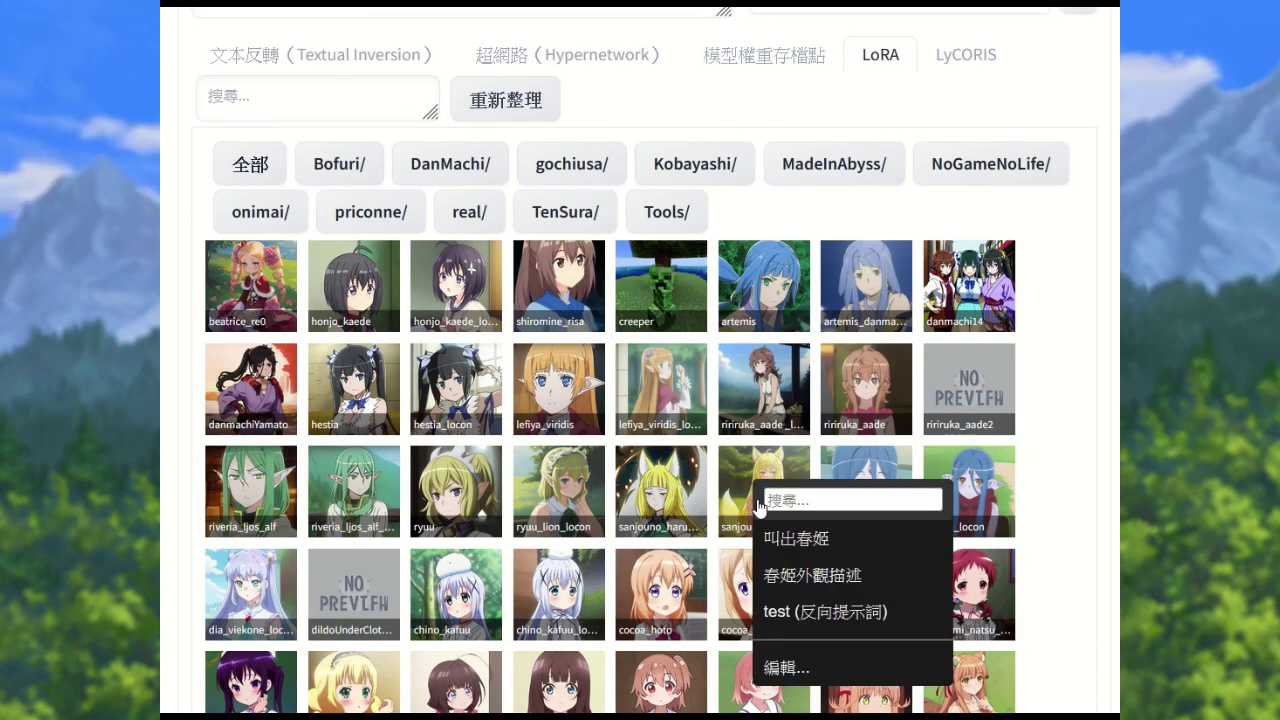
pyautogui.click(786, 667)
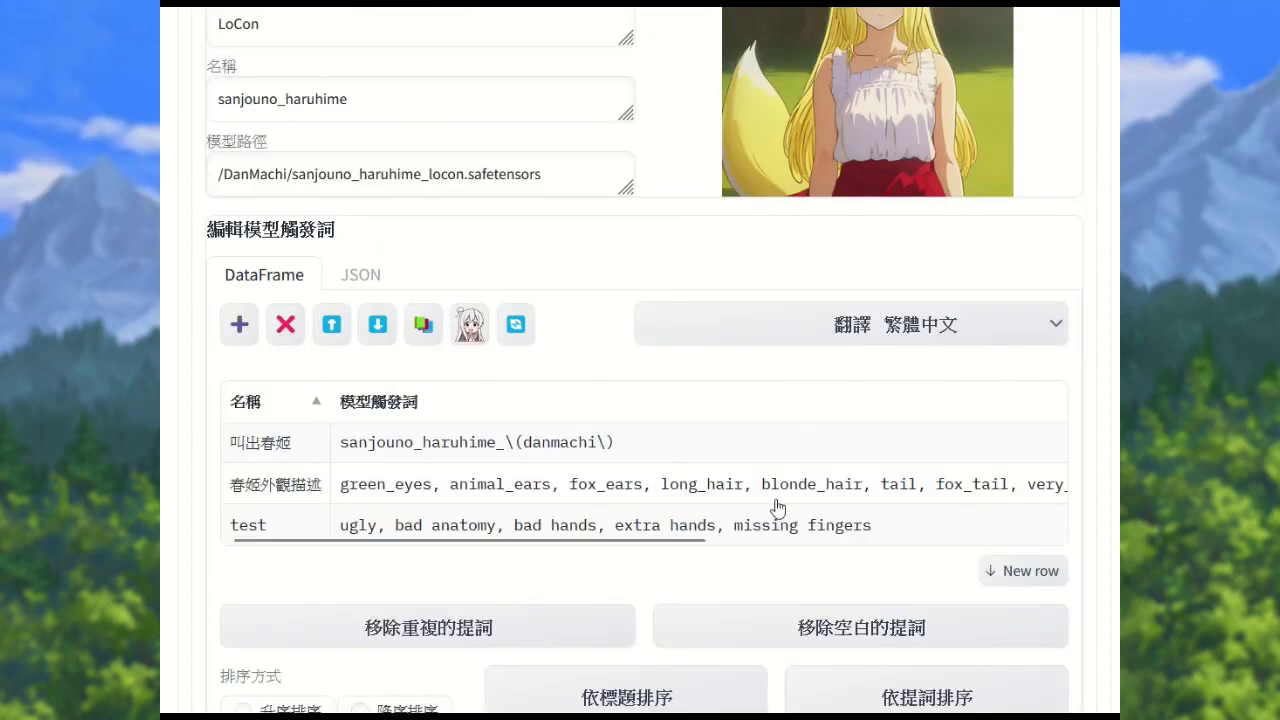
# - Add a row below the test row in the trigger-word table and name it 反向
pyautogui.scroll(-2, 777, 557)
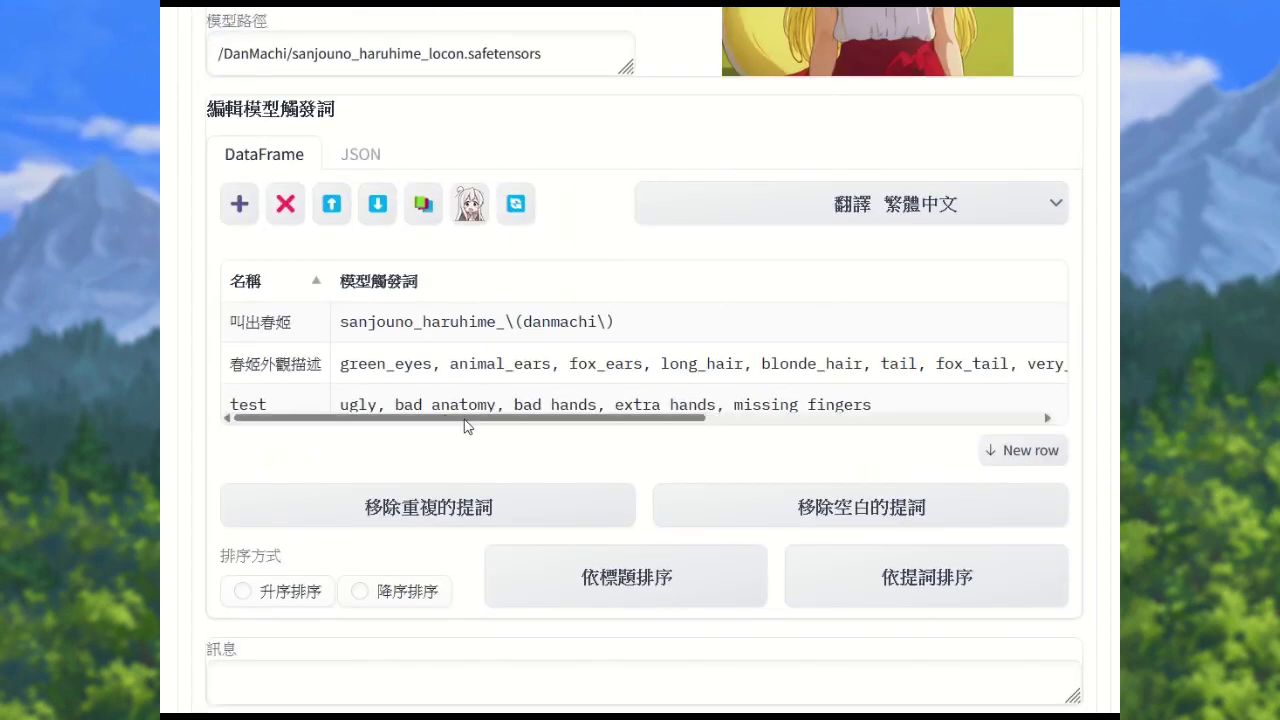
pyautogui.click(294, 408)
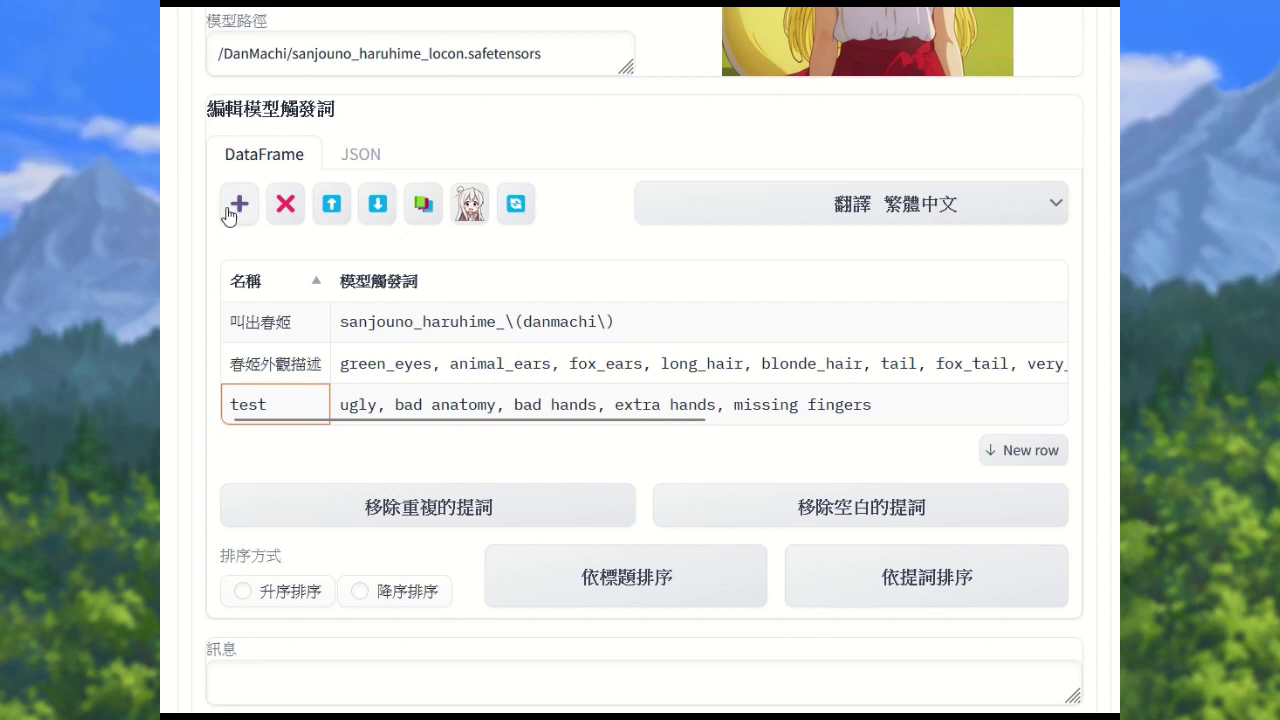
pyautogui.click(239, 205)
pyautogui.doubleClick(281, 443)
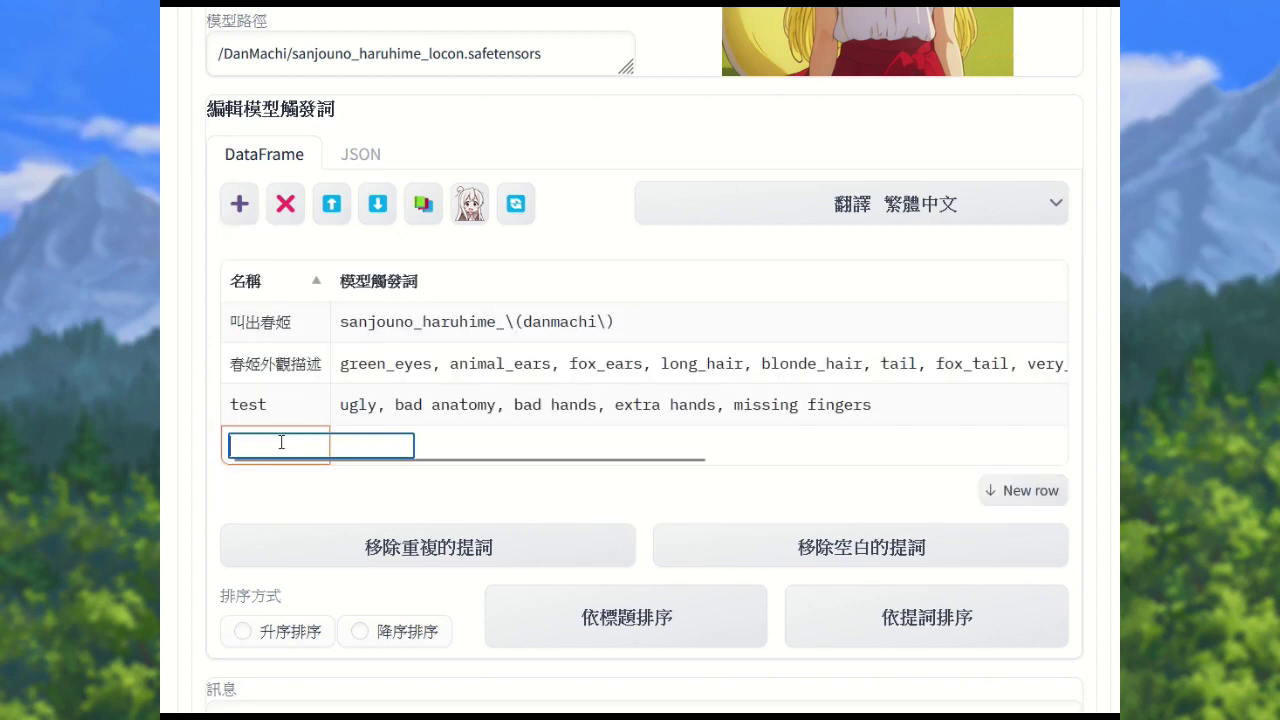
pyautogui.write('反向')
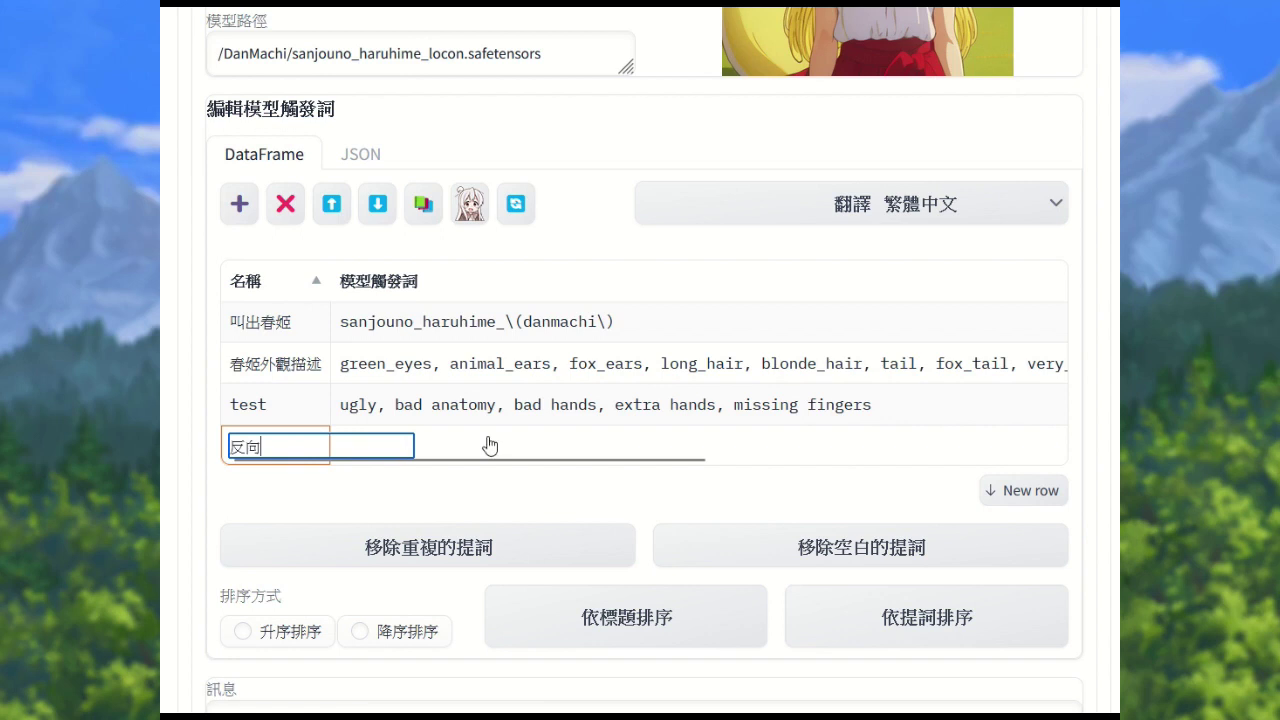
# - Enter "ugly" as the trigger word of the 反向 row
pyautogui.click(420, 446)
pyautogui.doubleClick(424, 443)
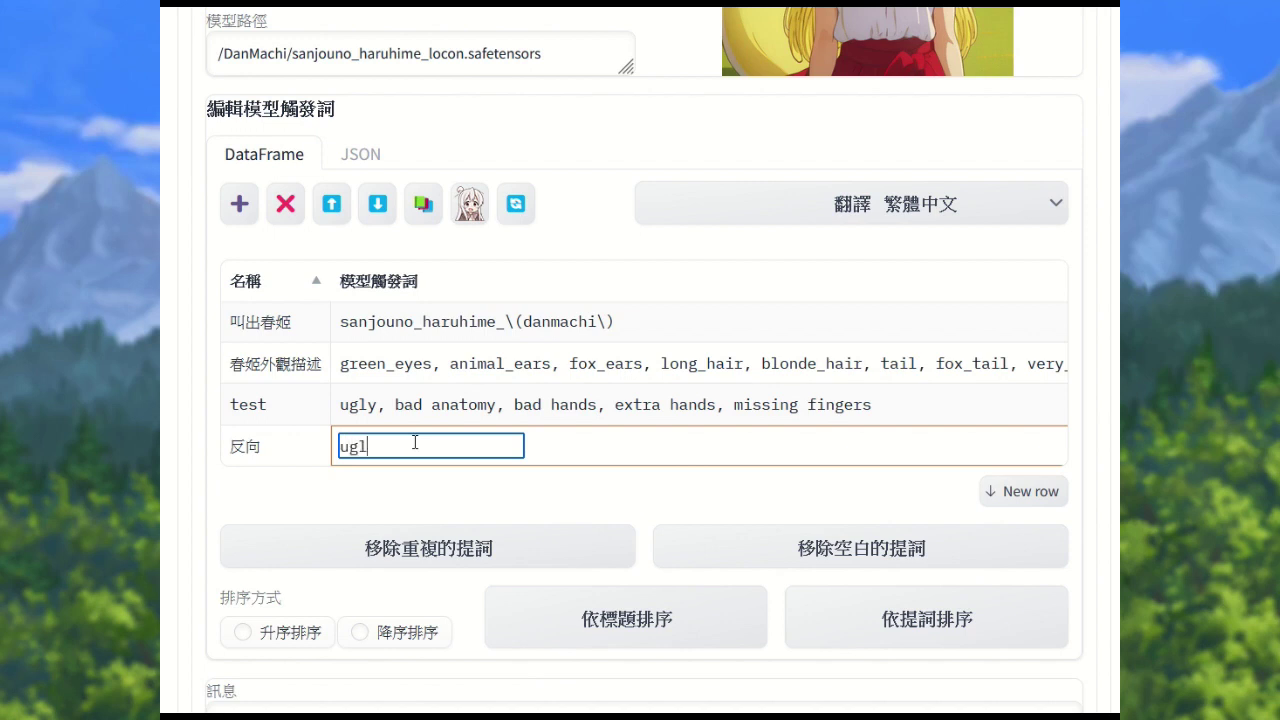
pyautogui.click(594, 422)
pyautogui.click(537, 453)
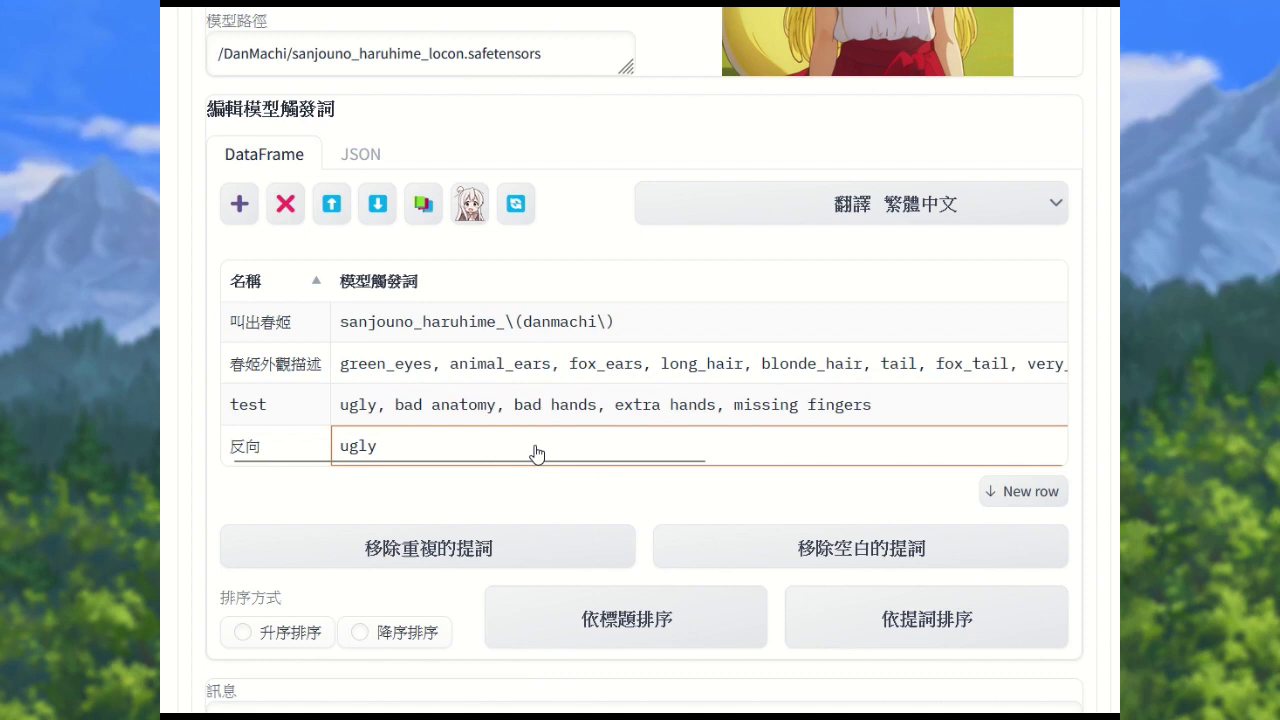
# - Mark the 反向 row as a negative prompt by setting its 反向提示詞 value to 是
pyautogui.moveTo(509, 466); pyautogui.dragTo(845, 475)
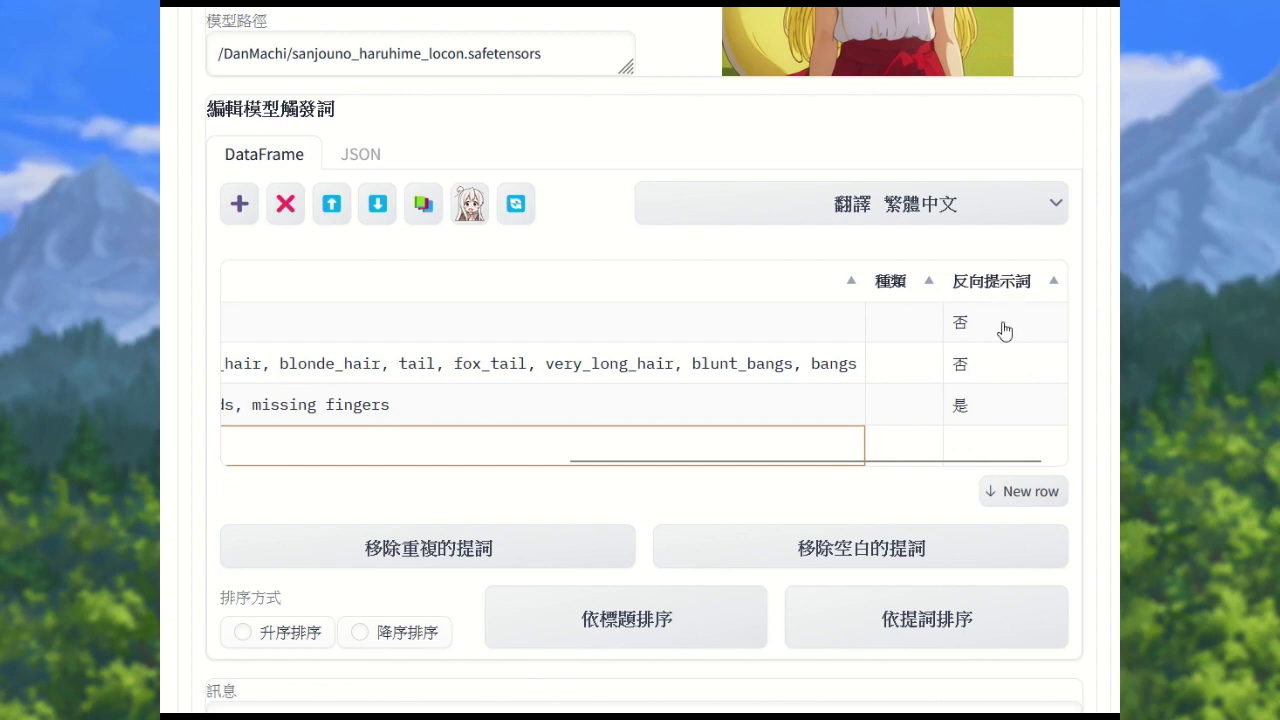
pyautogui.click(982, 446)
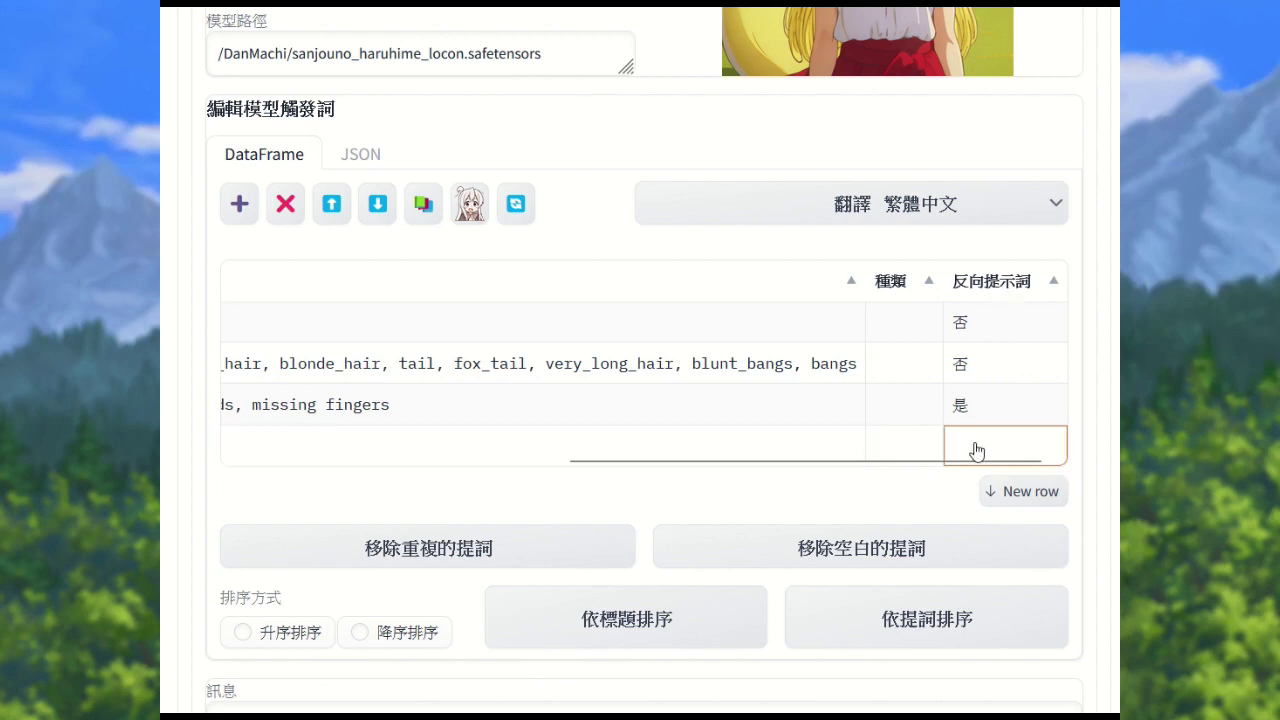
pyautogui.click(976, 446)
pyautogui.write('g4')
pyautogui.press('Return')
pyautogui.press('Return')
pyautogui.press('Left')
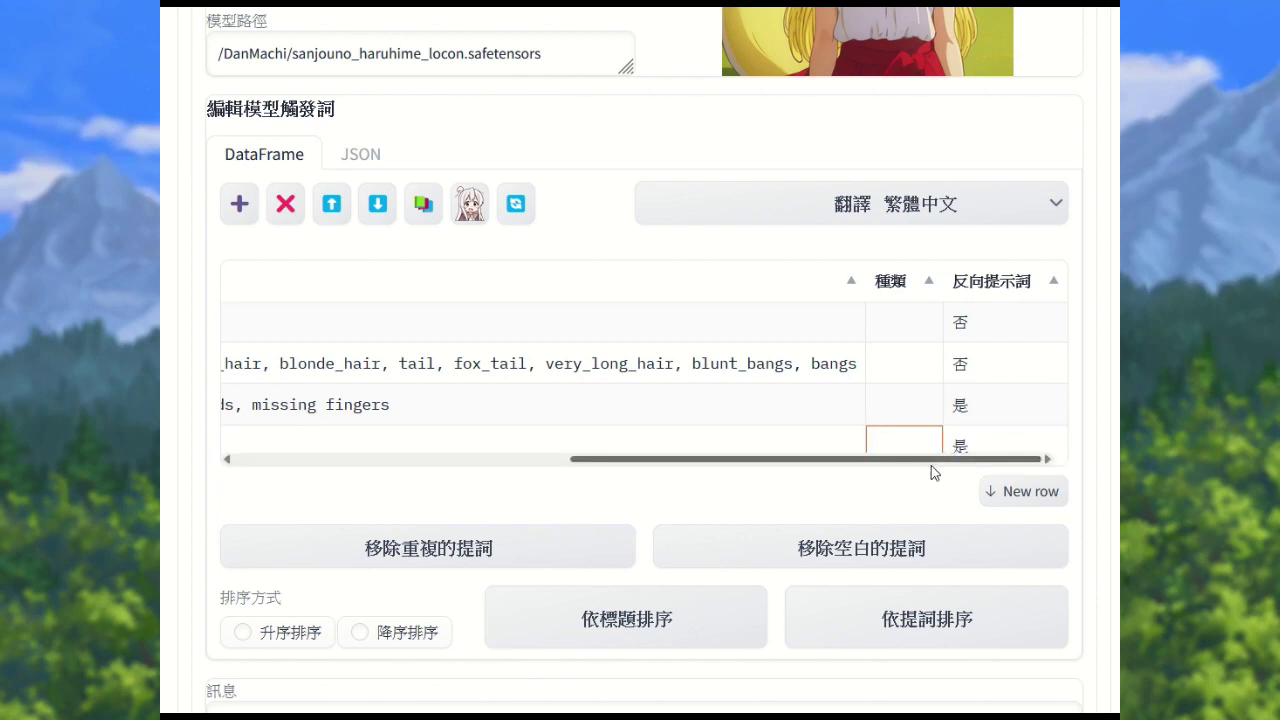
# - Save the edited trigger words of sanjouno_haruhime_locon
pyautogui.moveTo(931, 462); pyautogui.dragTo(414, 471)
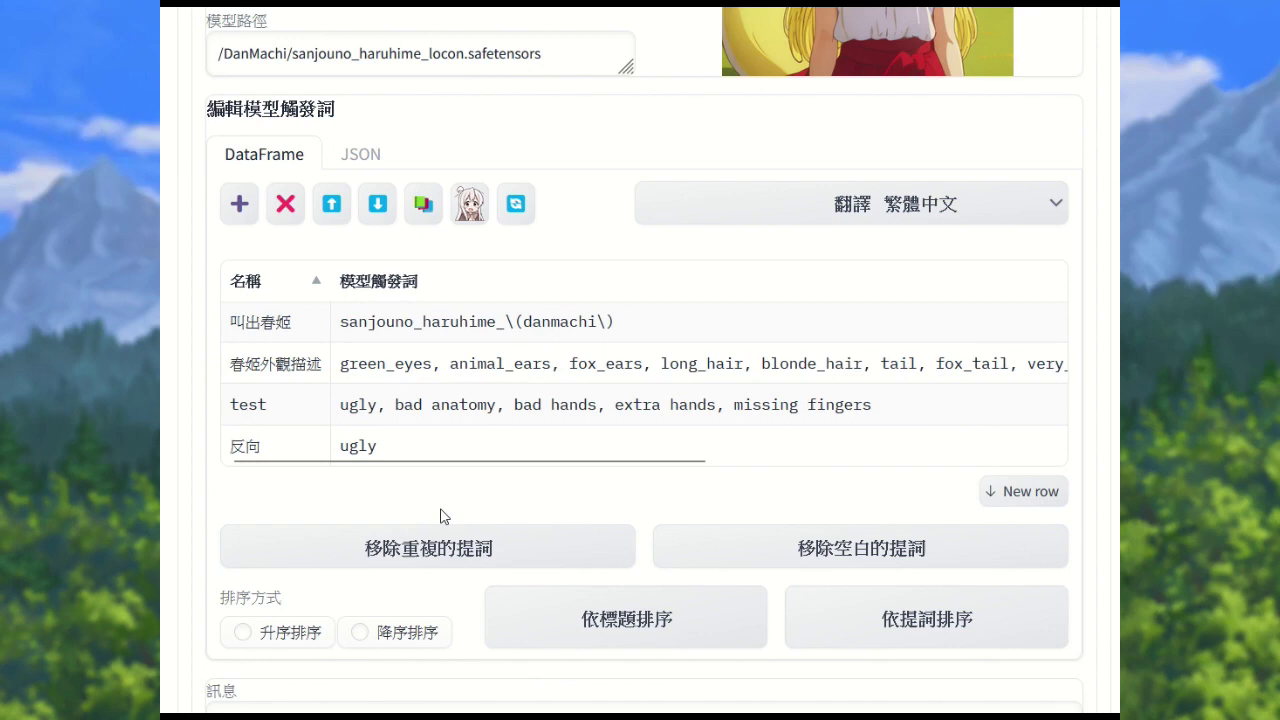
pyautogui.scroll(-2, 613, 620)
pyautogui.click(657, 560)
pyautogui.scroll(6, 571, 534)
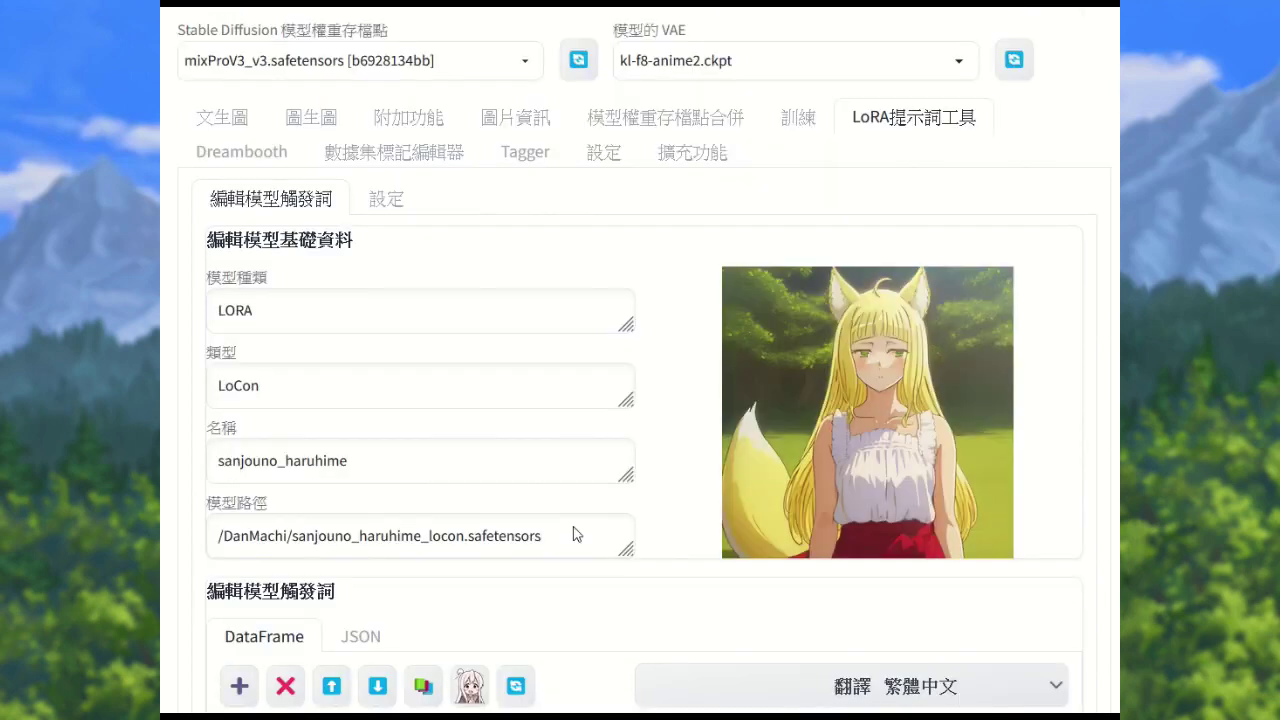
# - From the sanjouno_haruhime_locon card in text-to-image, insert the 反向 trigger word and select it in the negative prompt
pyautogui.click(230, 121)
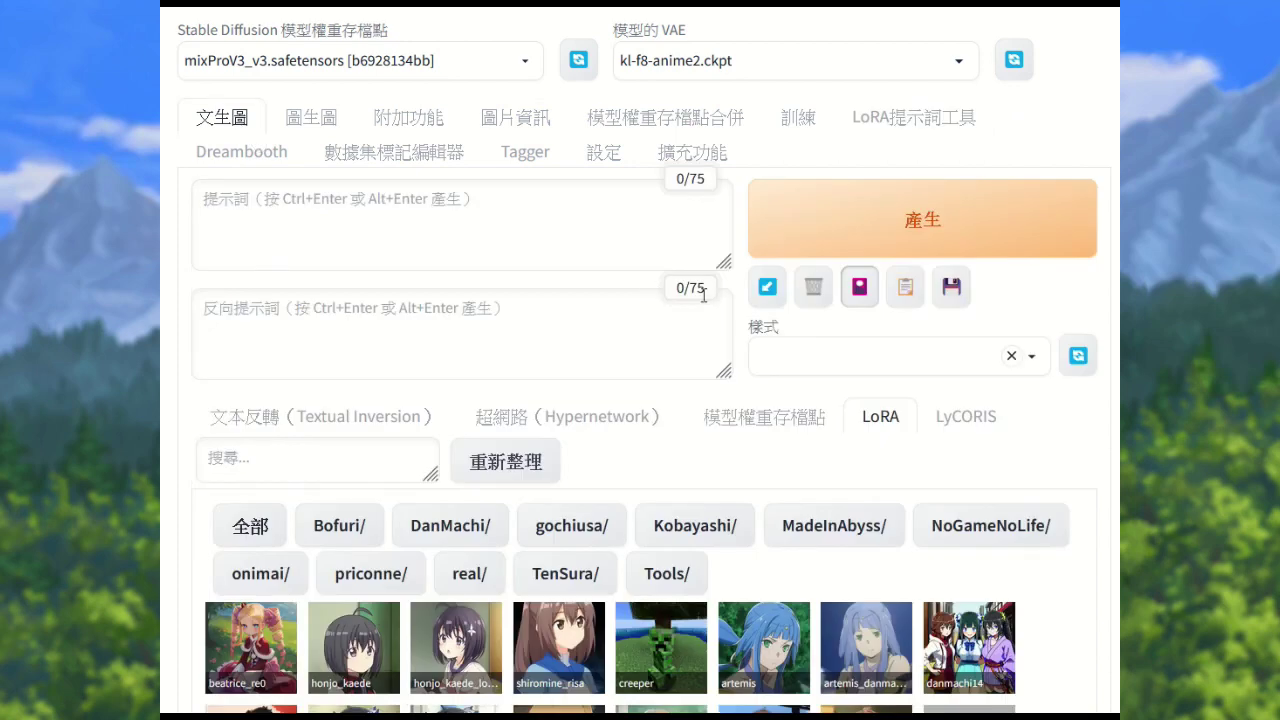
pyautogui.scroll(-3, 703, 295)
pyautogui.rightClick(759, 495)
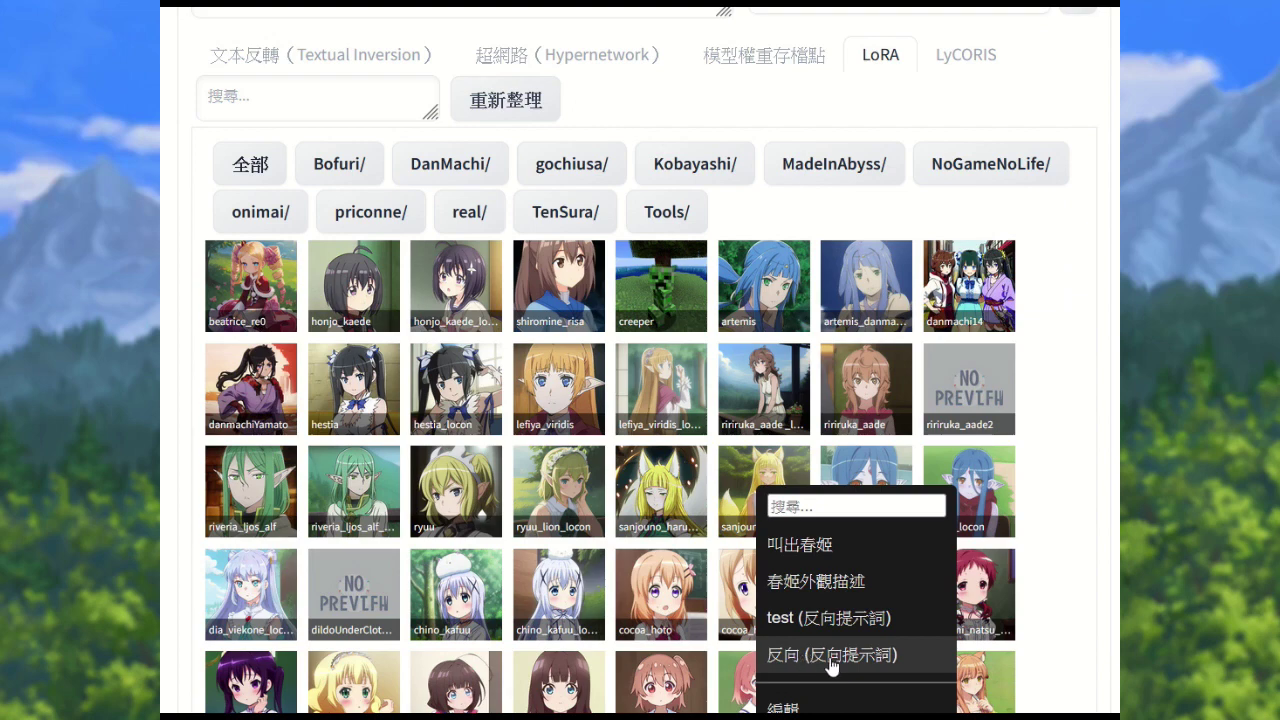
pyautogui.click(833, 655)
pyautogui.scroll(3, 460, 400)
pyautogui.moveTo(233, 312); pyautogui.dragTo(187, 296)
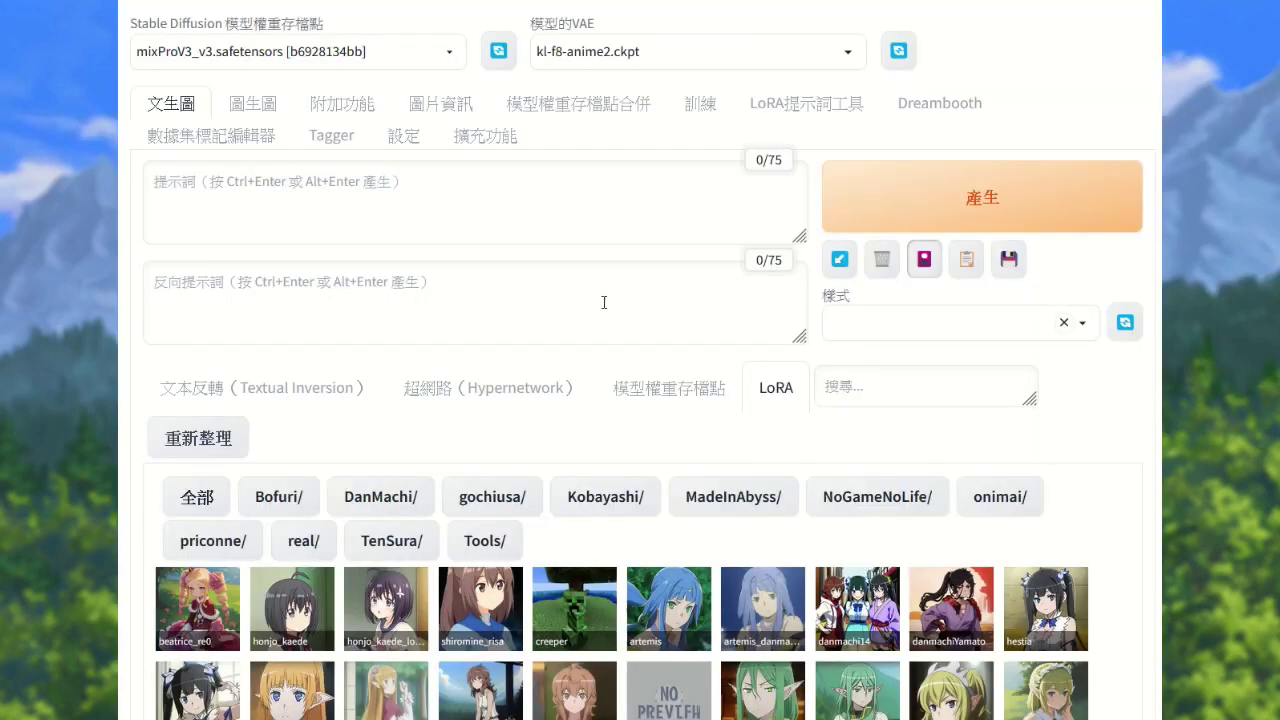
# - Filter the LoRA cards by onimai/ and by DanMachi/, and open ririruka_aade2 in the trigger-word editor
pyautogui.scroll(-1, 605, 303)
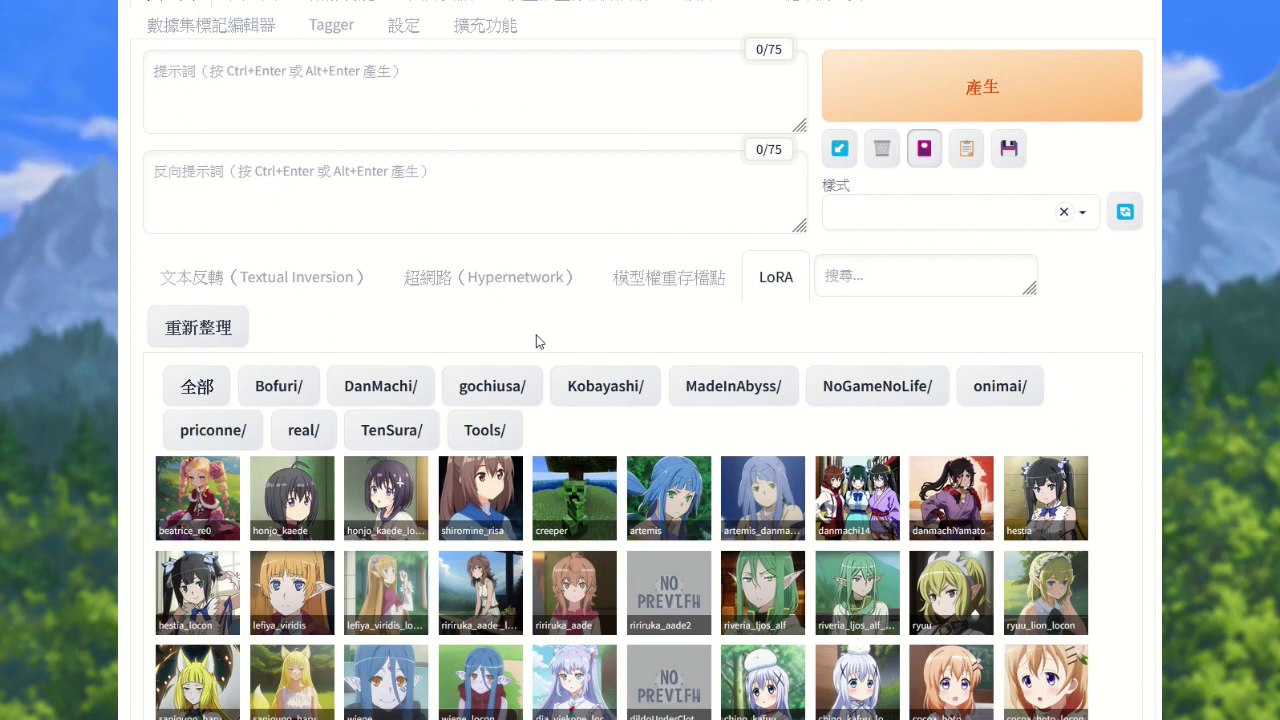
pyautogui.click(980, 396)
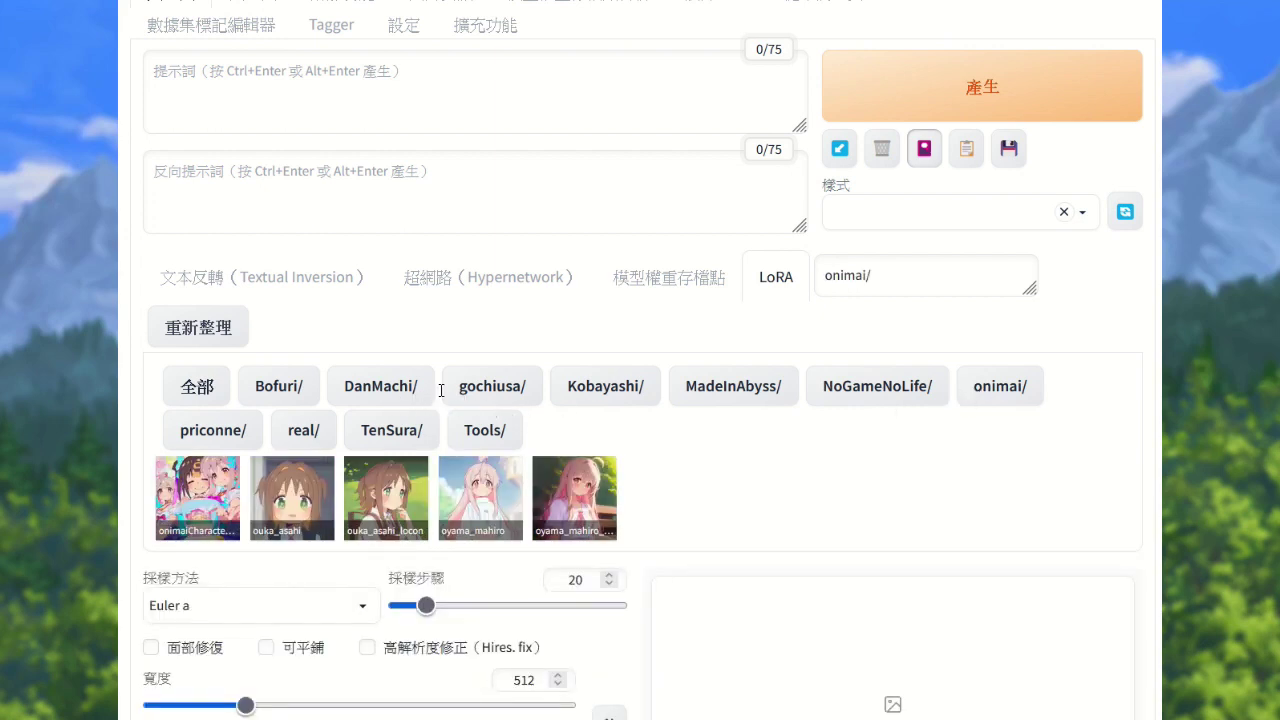
pyautogui.click(397, 397)
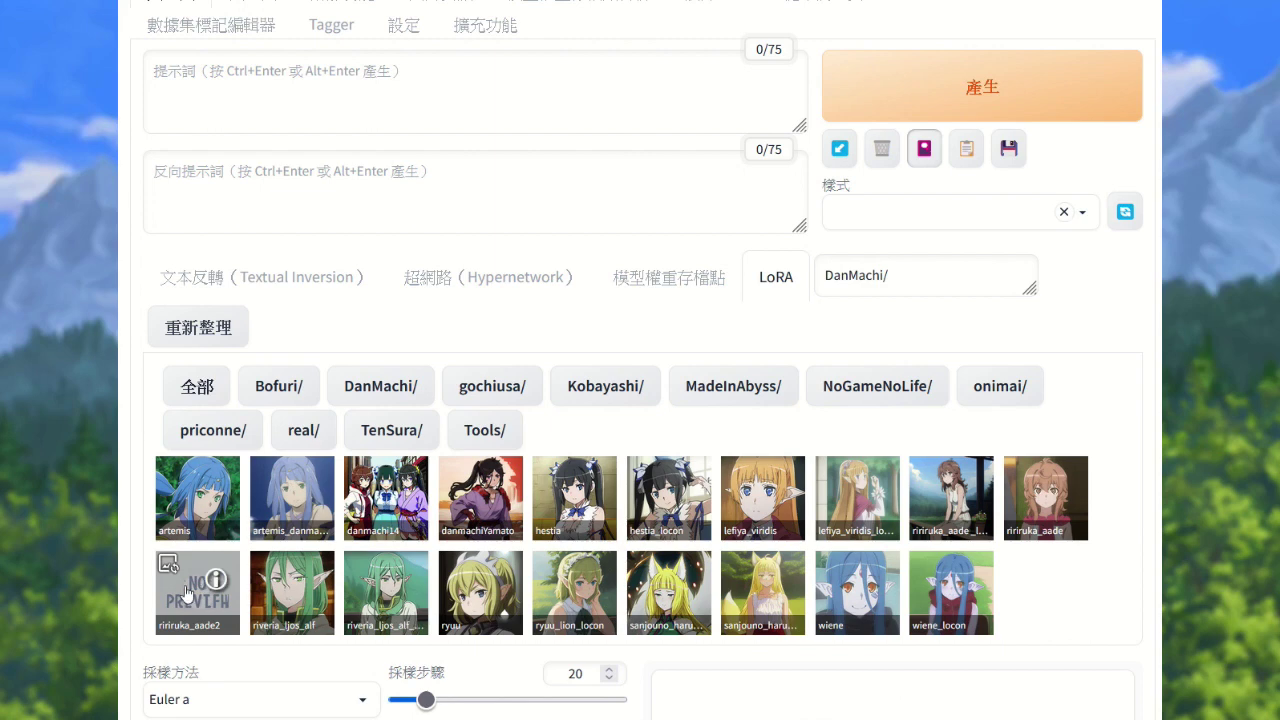
pyautogui.rightClick(190, 570)
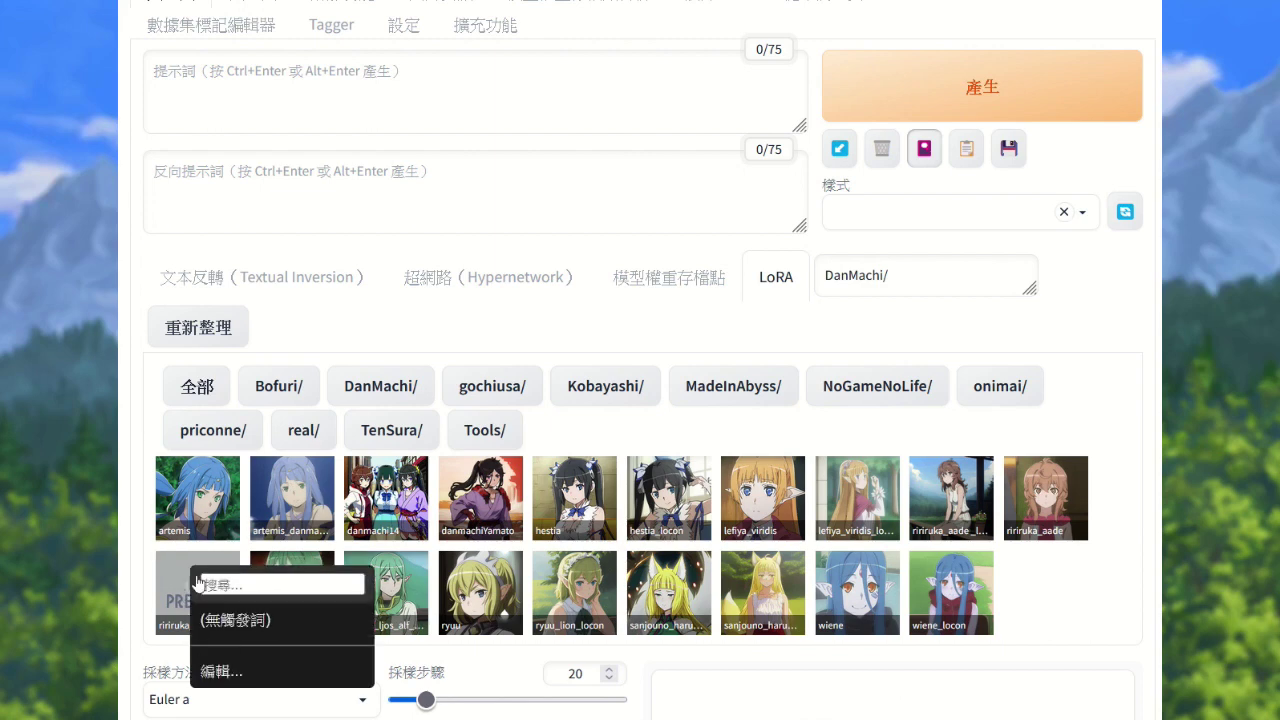
pyautogui.click(230, 671)
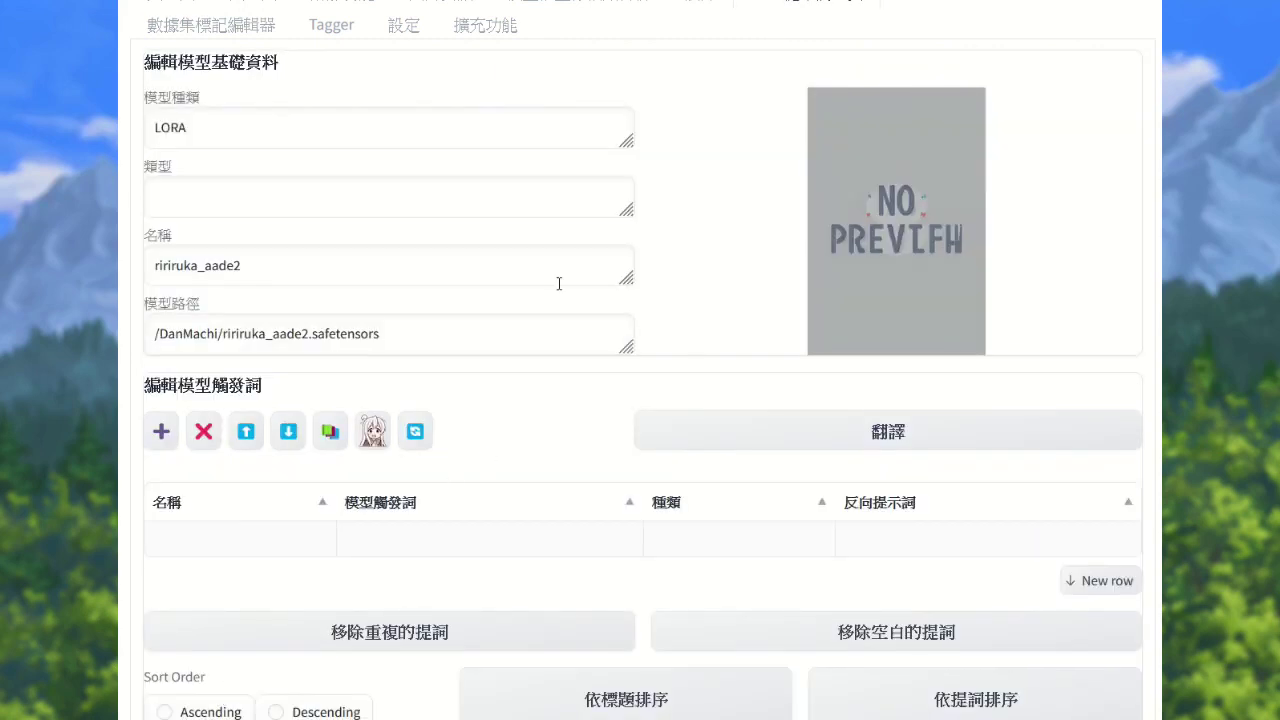
# - Fetch the configuration of ririruka_aade2 from CivitAI and check the imported model data and trigger words
pyautogui.scroll(-1, 562, 294)
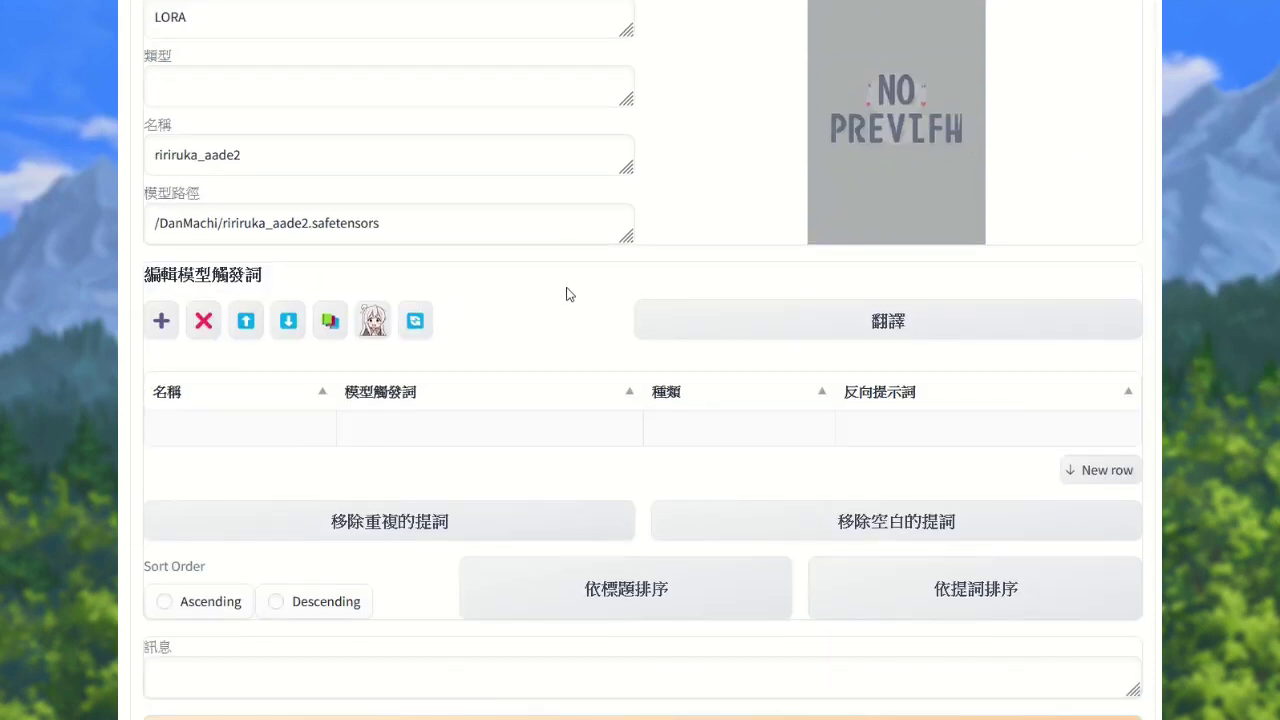
pyautogui.scroll(-1, 566, 294)
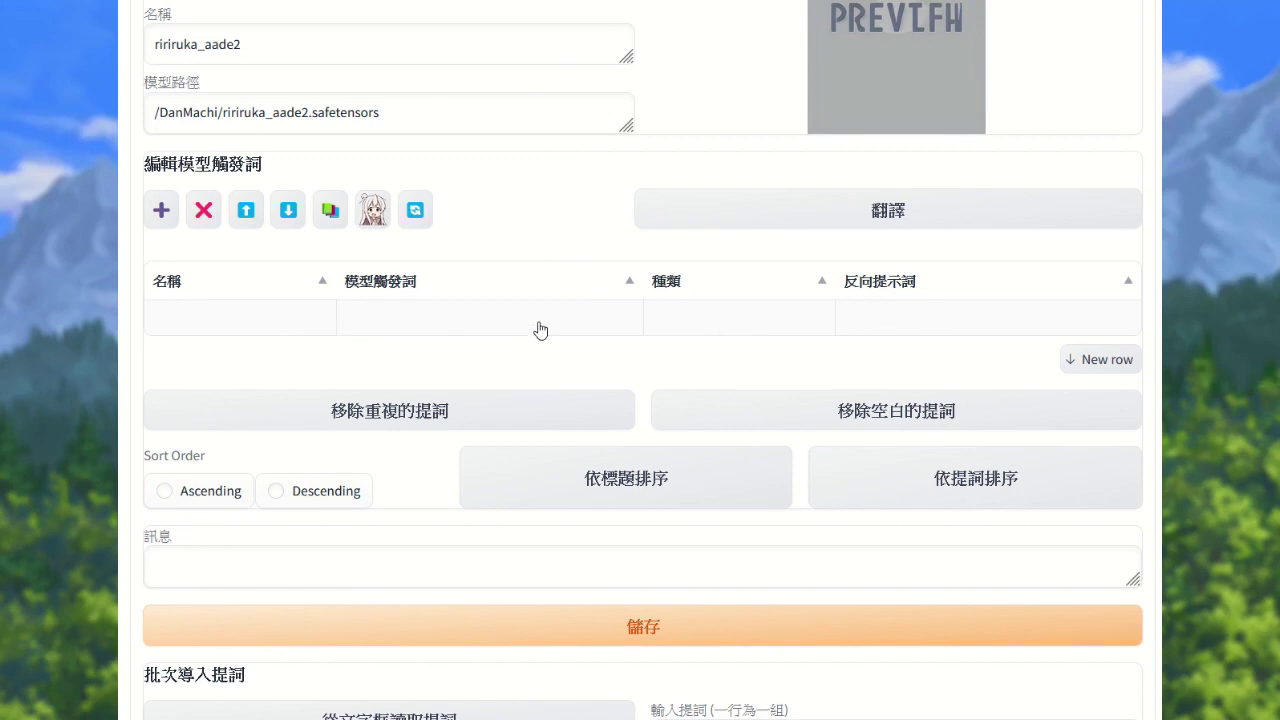
pyautogui.scroll(-3, 540, 330)
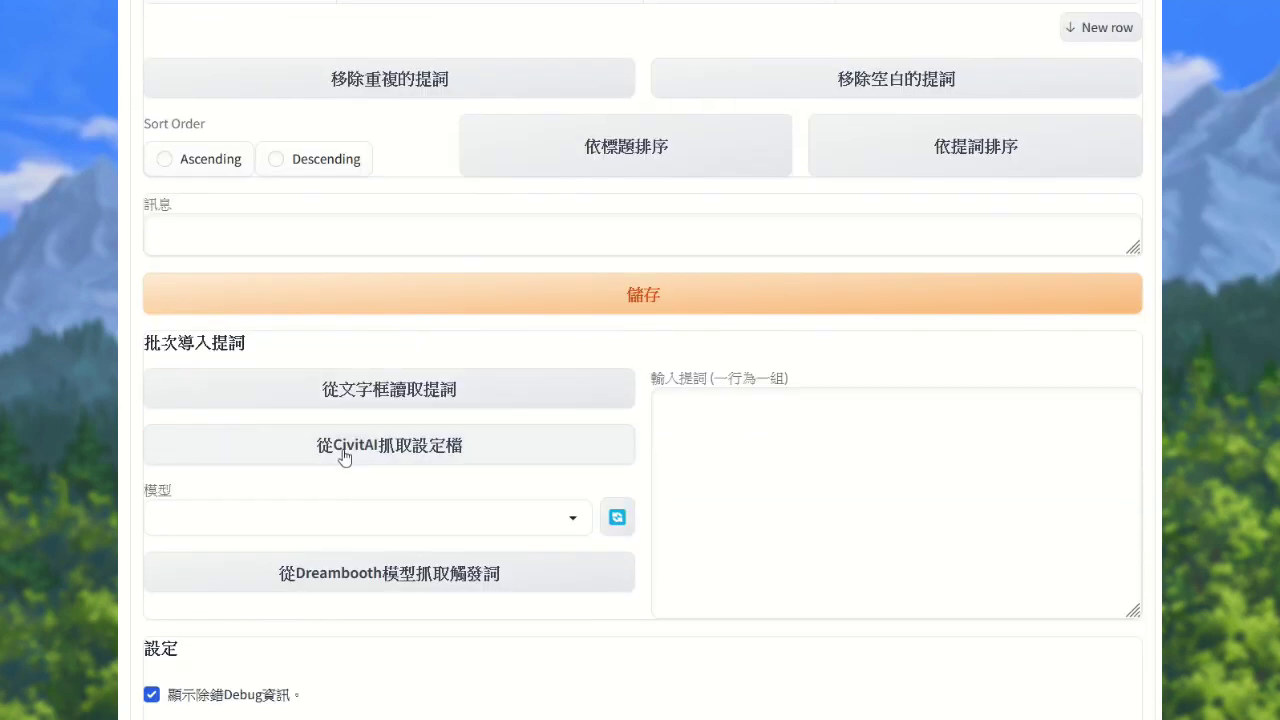
pyautogui.click(404, 457)
pyautogui.scroll(3, 574, 438)
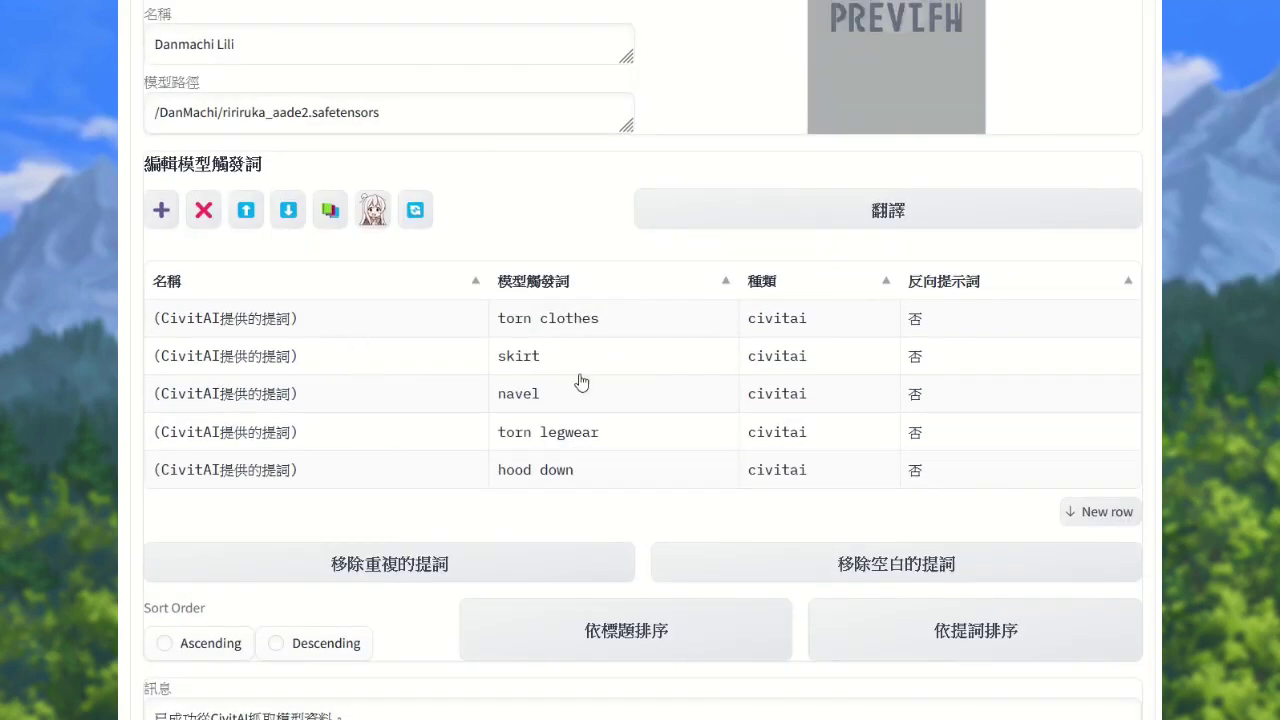
pyautogui.scroll(1, 596, 494)
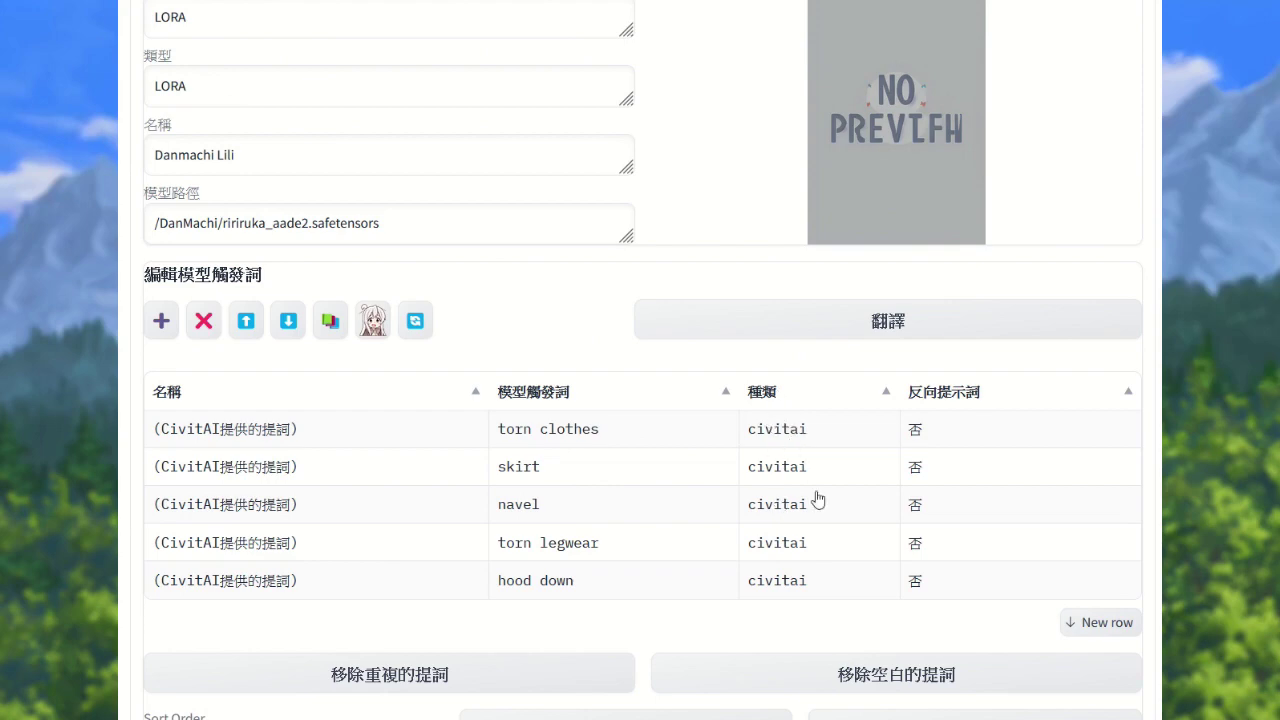
# - Return to the text-to-image LoRA cards and show the models of all folders
pyautogui.scroll(2, 789, 500)
pyautogui.click(171, 103)
pyautogui.scroll(-2, 269, 320)
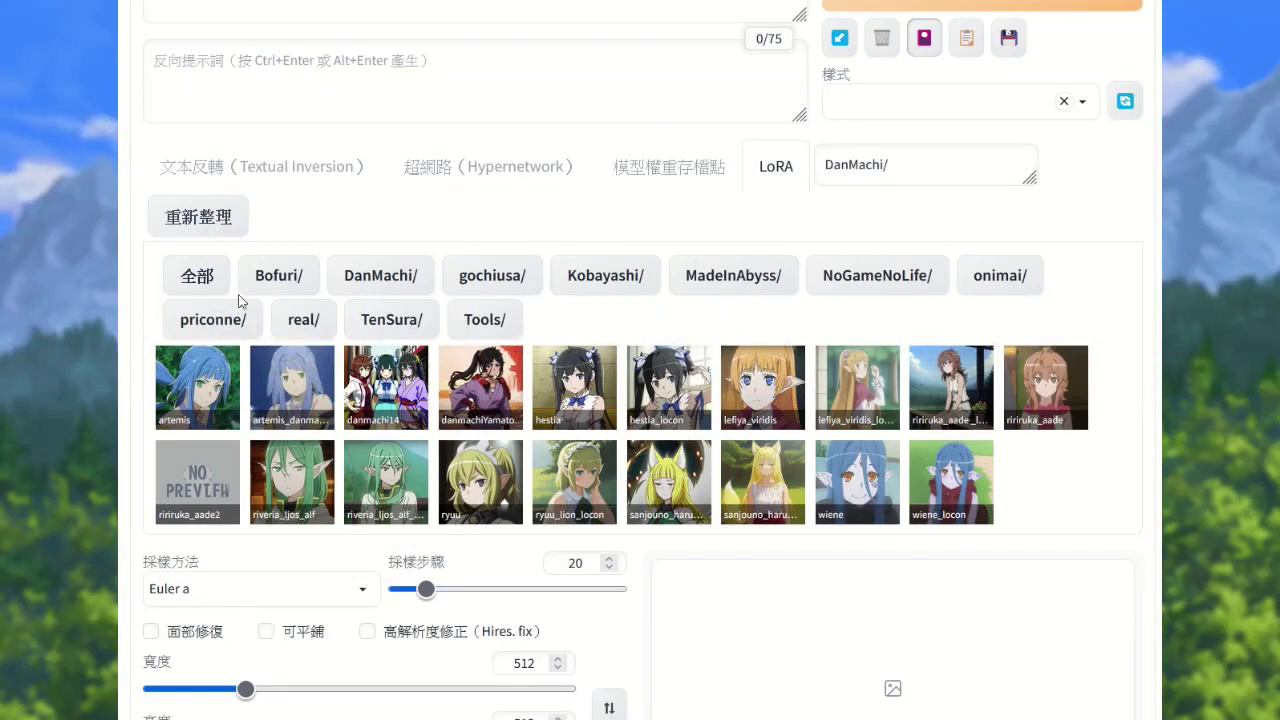
pyautogui.click(200, 276)
pyautogui.scroll(-3, 380, 500)
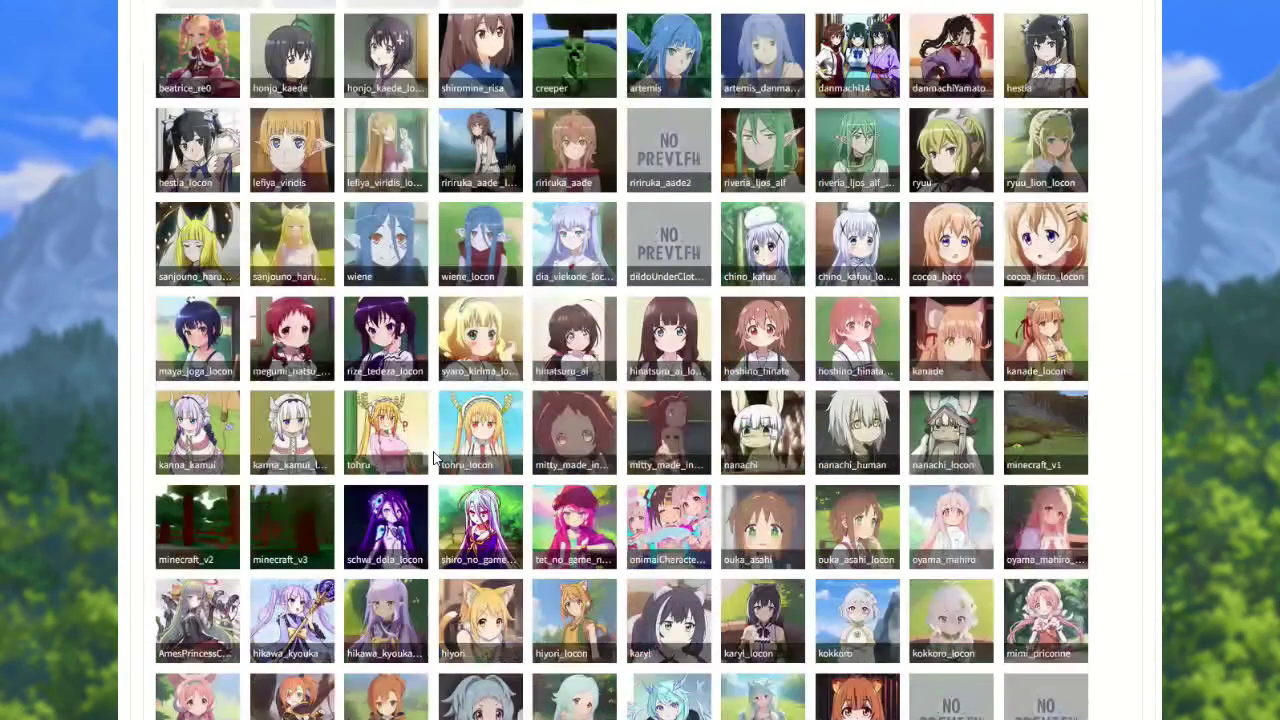
# - Search the trigger words of minecraft_v3 for 地形, look through the matching entries, and close the list
pyautogui.rightClick(290, 537)
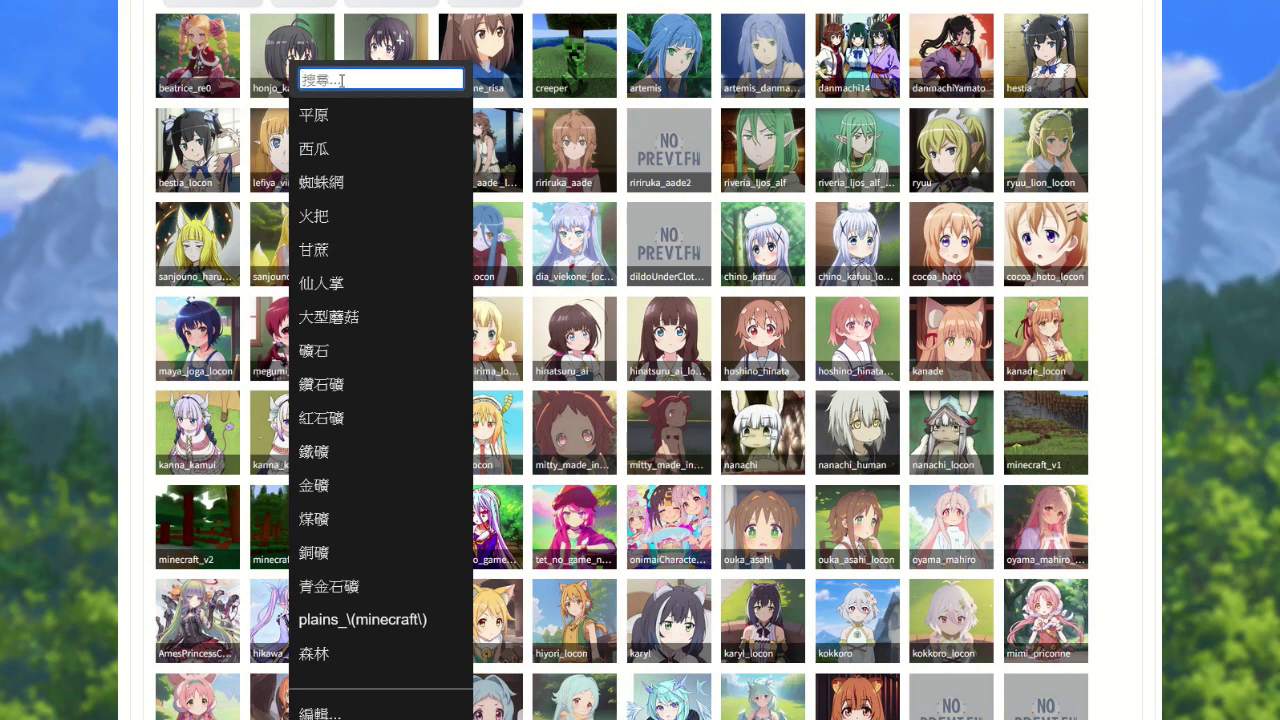
pyautogui.write('ㄅ')
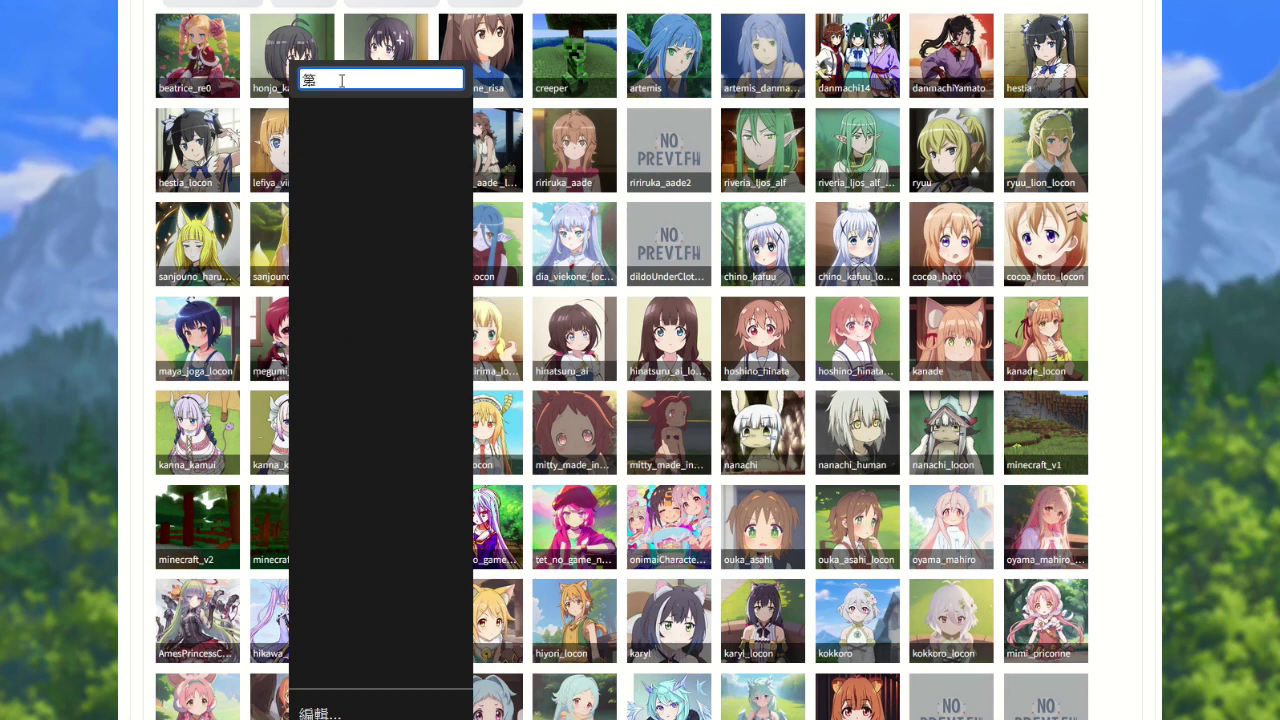
pyautogui.write('地形')
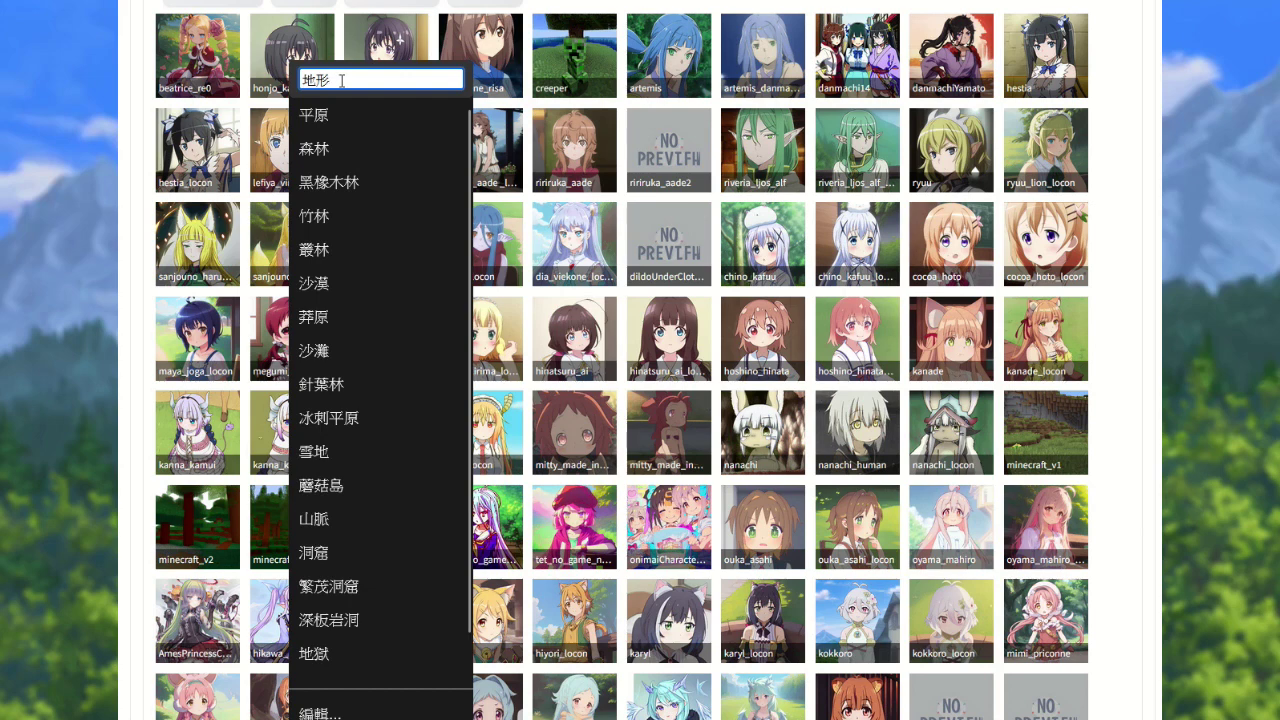
pyautogui.scroll(-1, 364, 199)
pyautogui.scroll(1, 365, 199)
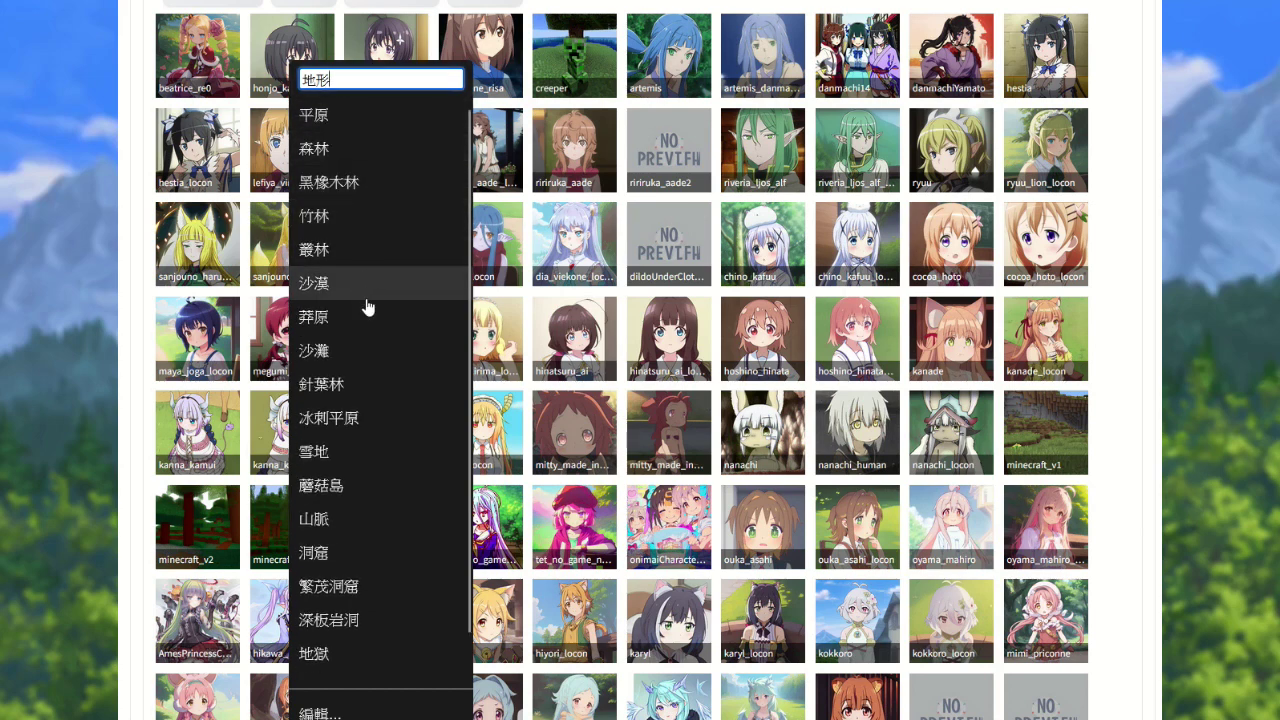
pyautogui.scroll(-1, 368, 430)
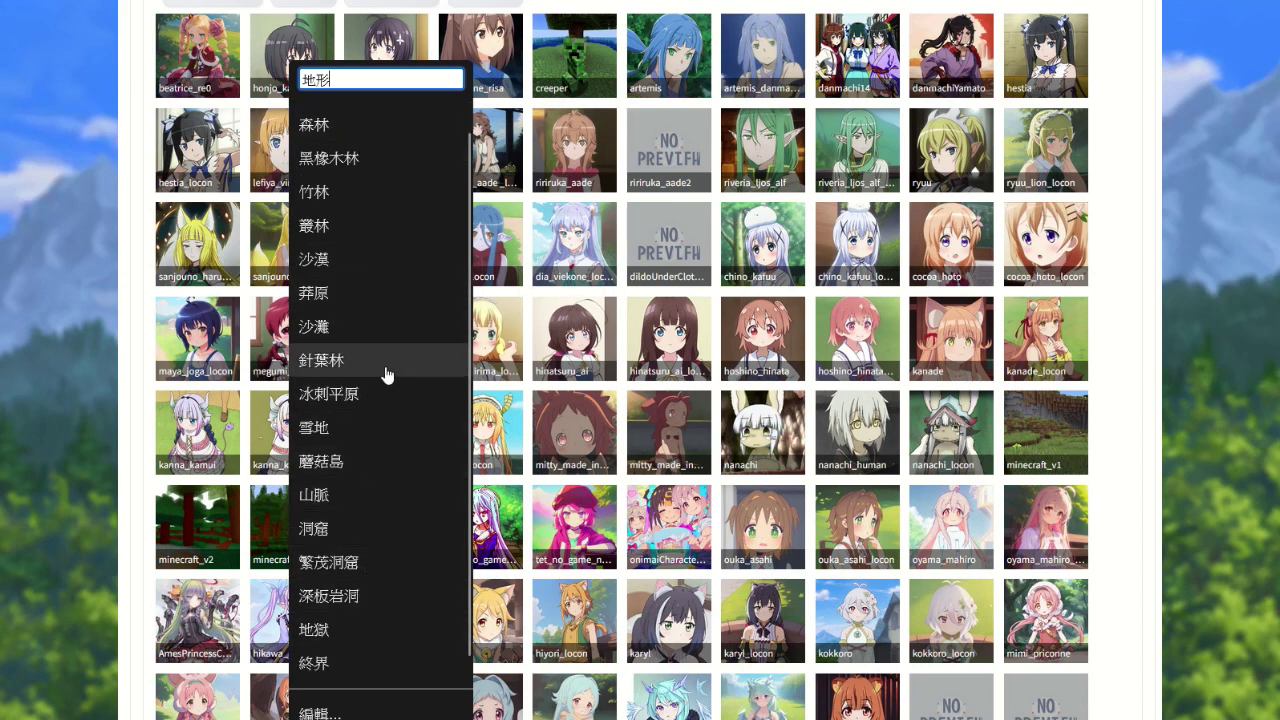
pyautogui.click(124, 268)
# - Return to the LoRA prompt tool and review the CivitAI data and trigger words of ririruka_aade2
pyautogui.scroll(5, 124, 268)
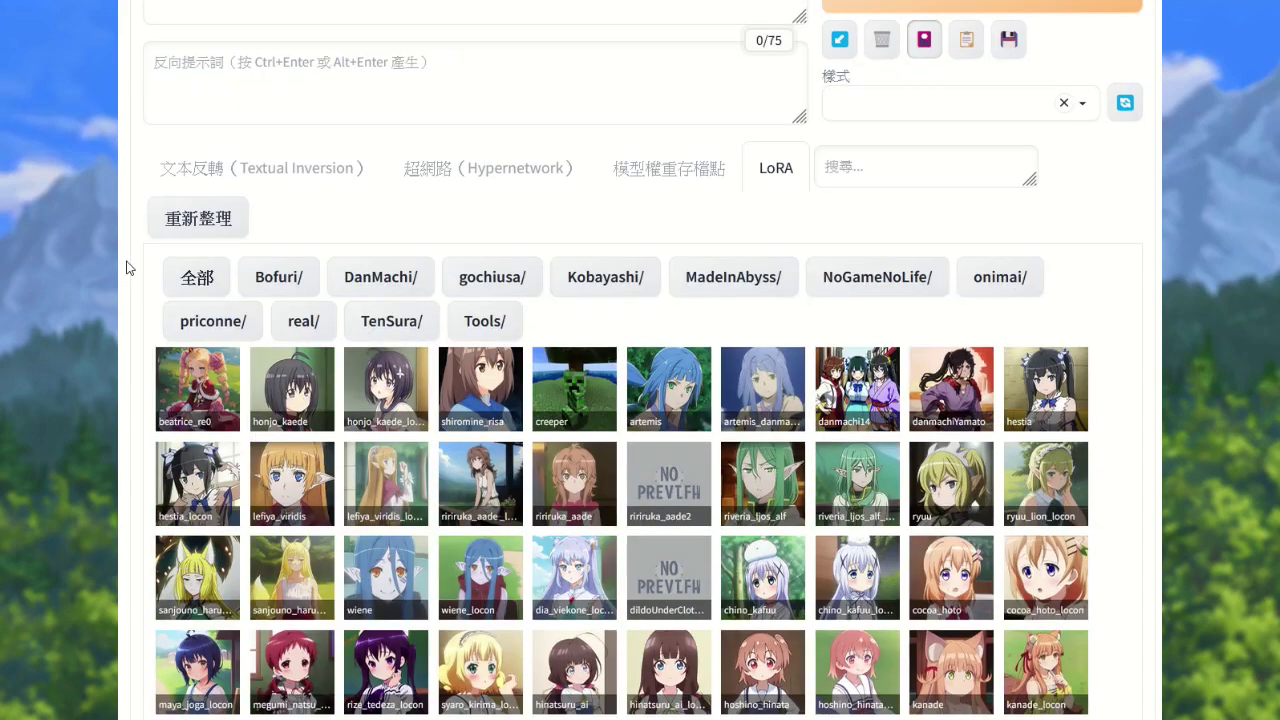
pyautogui.click(822, 106)
pyautogui.scroll(-2, 616, 279)
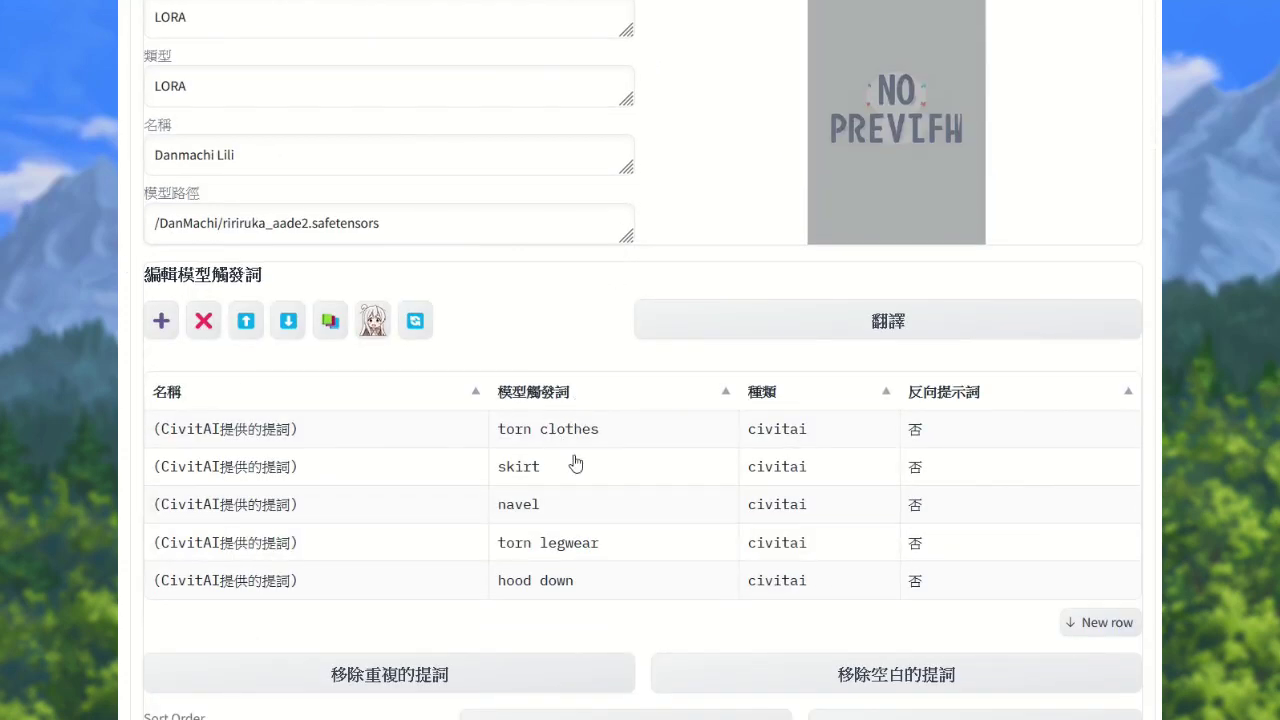
pyautogui.scroll(-3, 580, 420)
pyautogui.scroll(4, 472, 466)
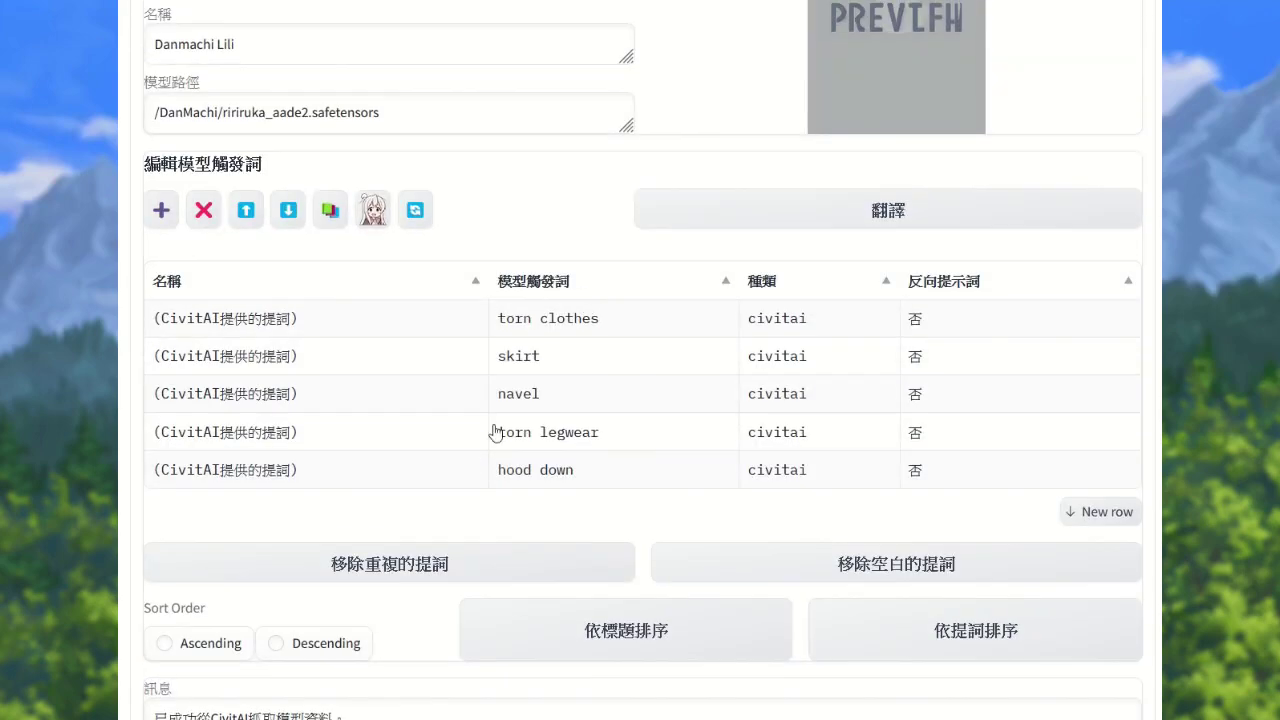
pyautogui.scroll(1, 544, 403)
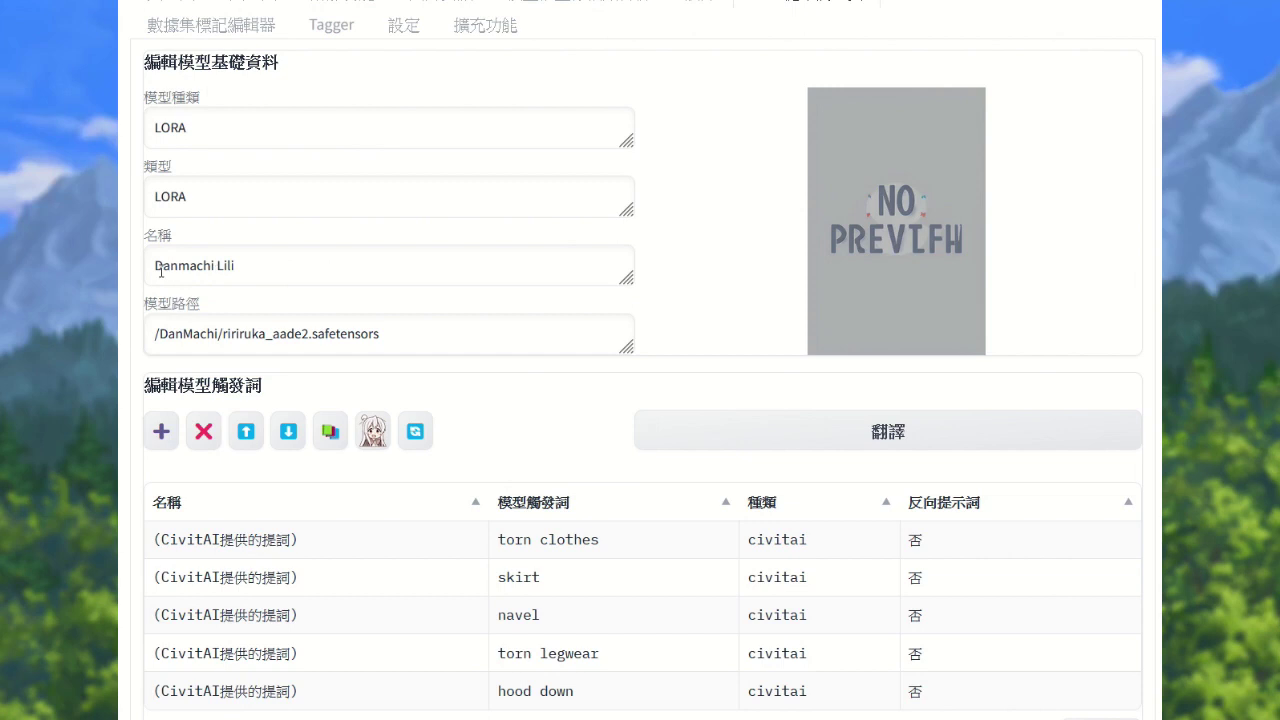
# - Save the CivitAI name and trigger words fetched for ririruka_aade2
pyautogui.moveTo(160, 268); pyautogui.dragTo(236, 267)
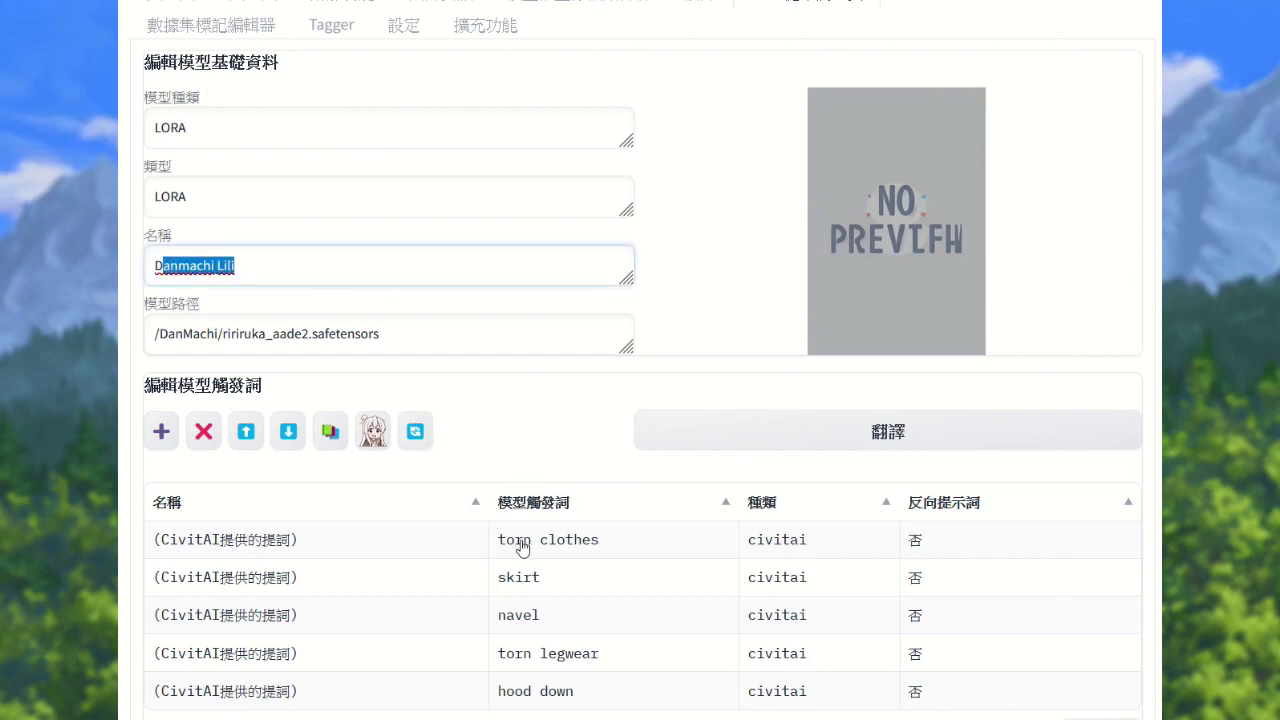
pyautogui.scroll(-3, 524, 548)
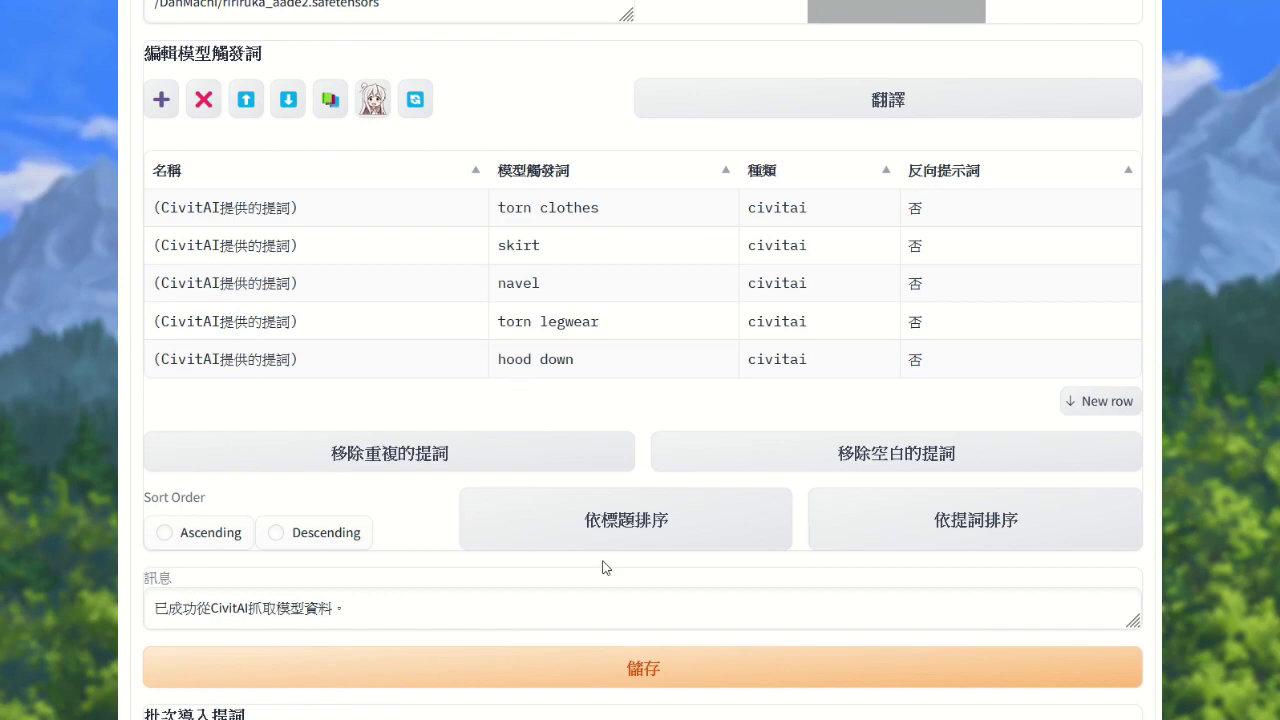
pyautogui.click(620, 681)
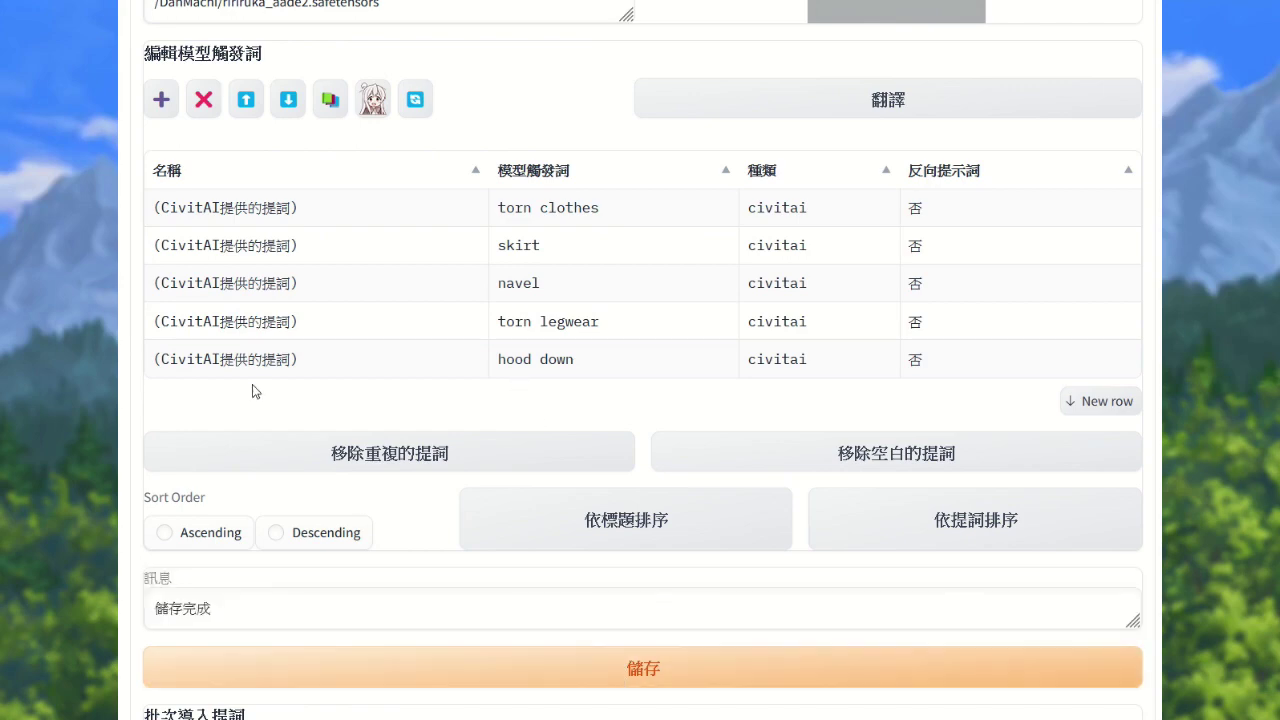
# - Return to the text-to-image LoRA cards and show only the models in the DanMachi/ folder
pyautogui.scroll(4, 249, 386)
pyautogui.scroll(1, 208, 140)
pyautogui.click(171, 103)
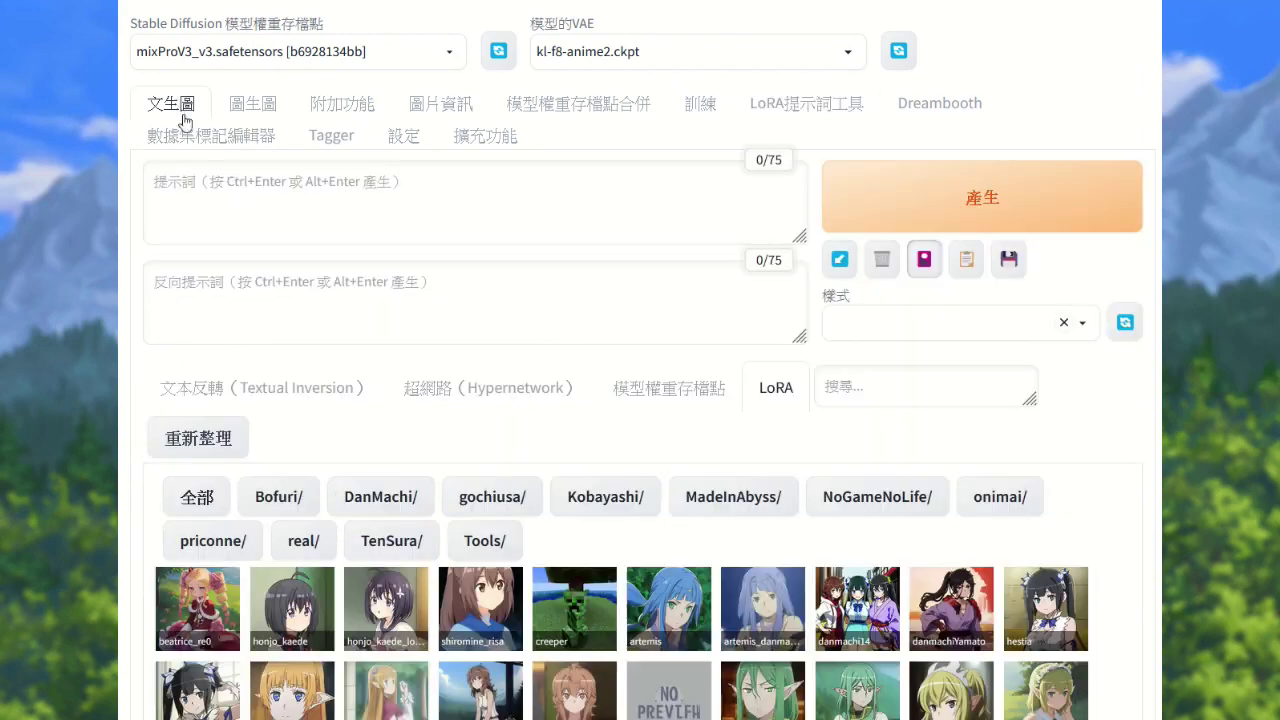
pyautogui.click(380, 496)
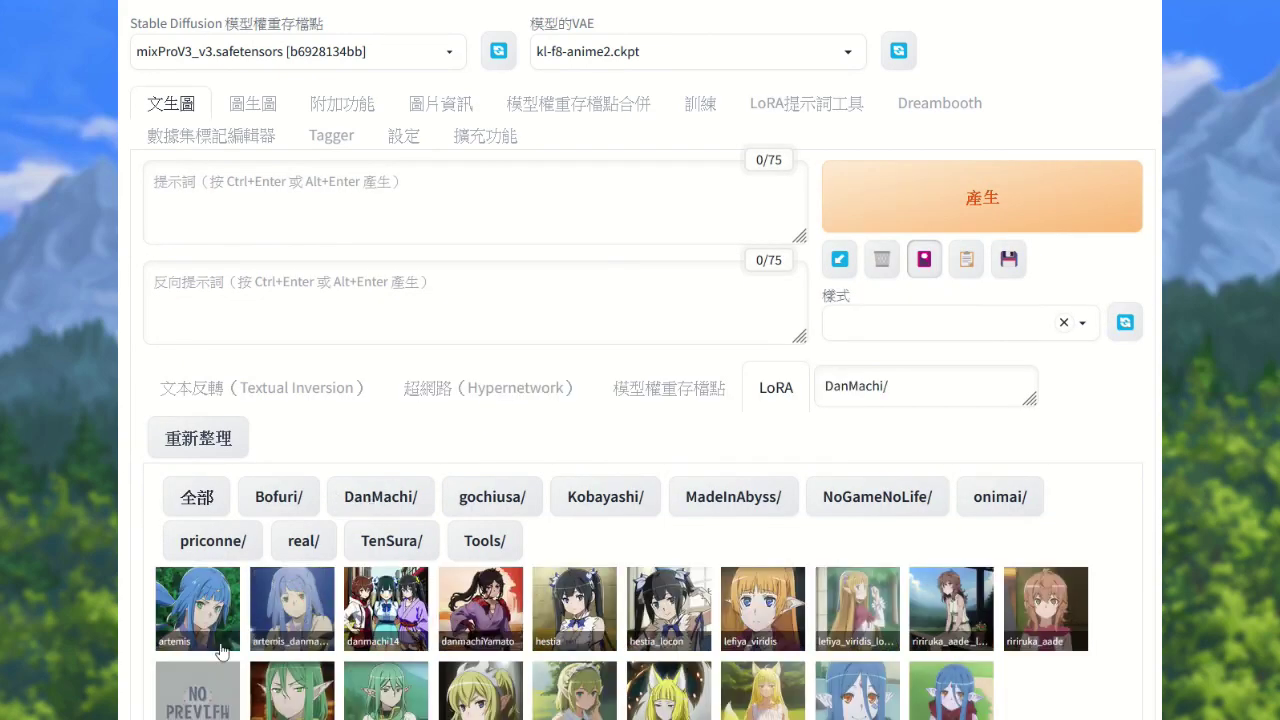
# - Look through the trigger words and the example images for adding prompts of ririruka_aade2, and close the list
pyautogui.scroll(-2, 195, 497)
pyautogui.rightClick(193, 487)
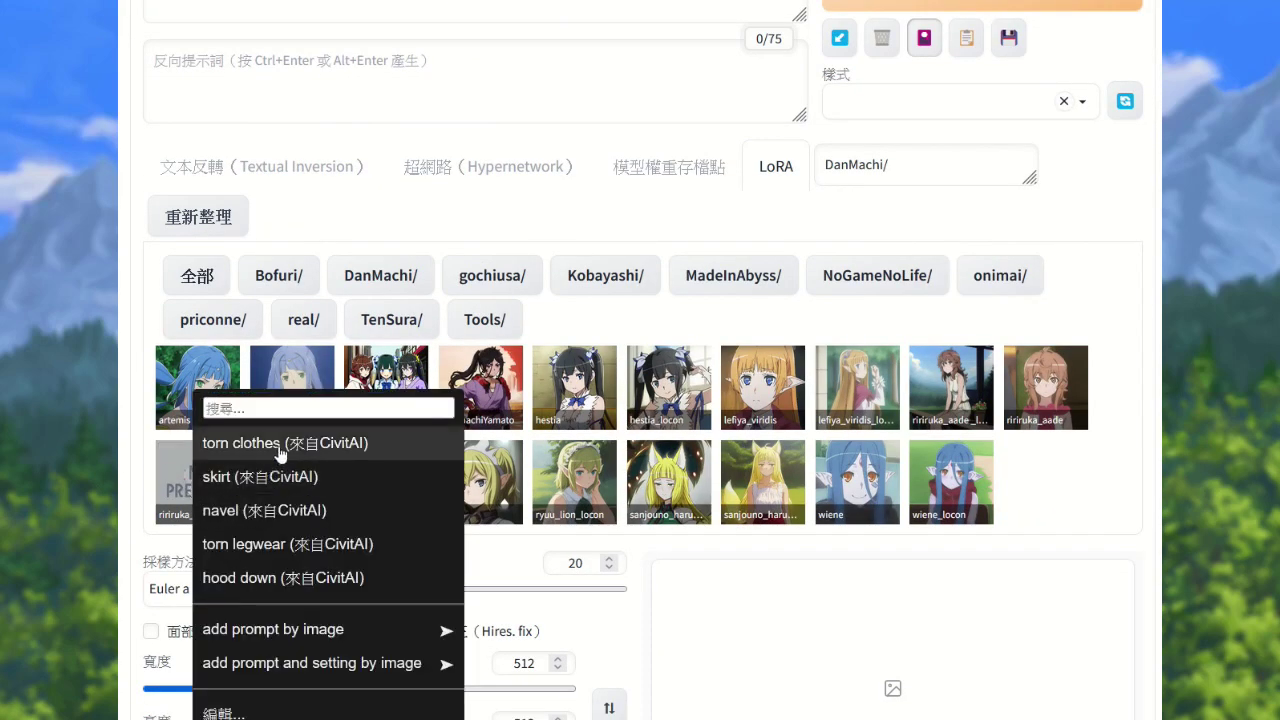
pyautogui.moveTo(337, 645)
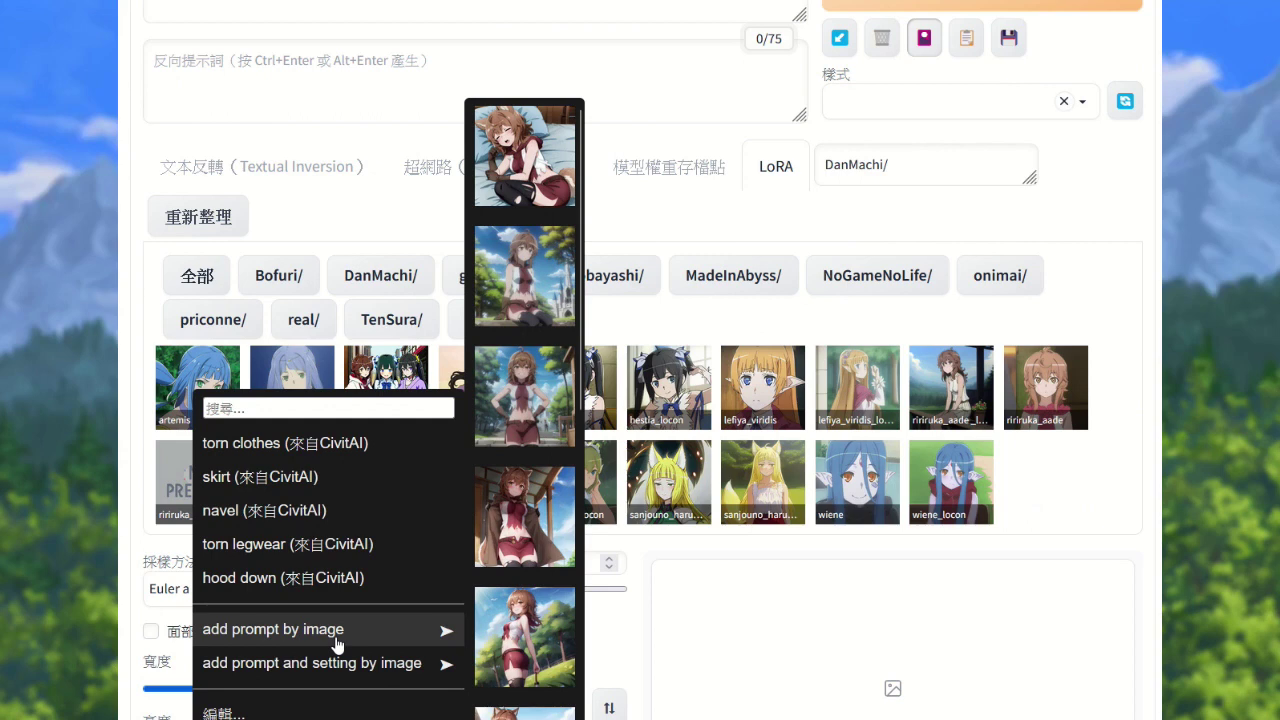
pyautogui.scroll(-5, 524, 493)
pyautogui.scroll(5, 524, 493)
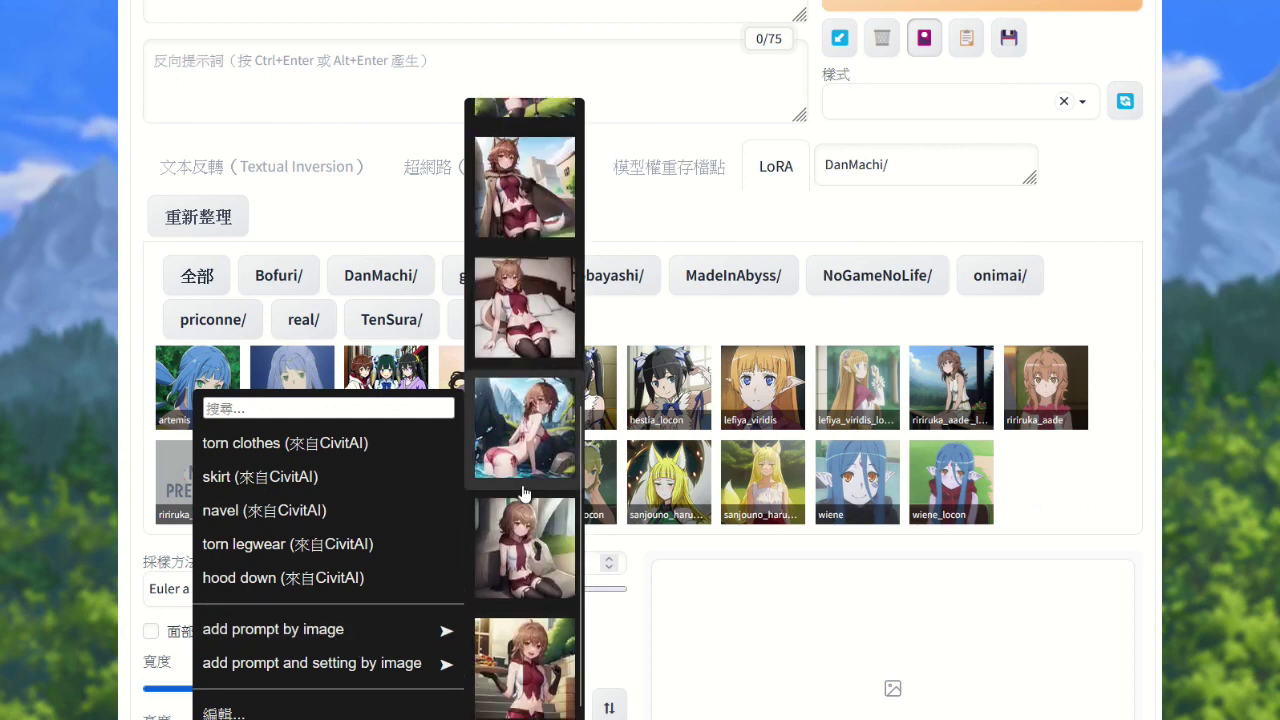
pyautogui.click(1089, 317)
pyautogui.scroll(2, 1092, 318)
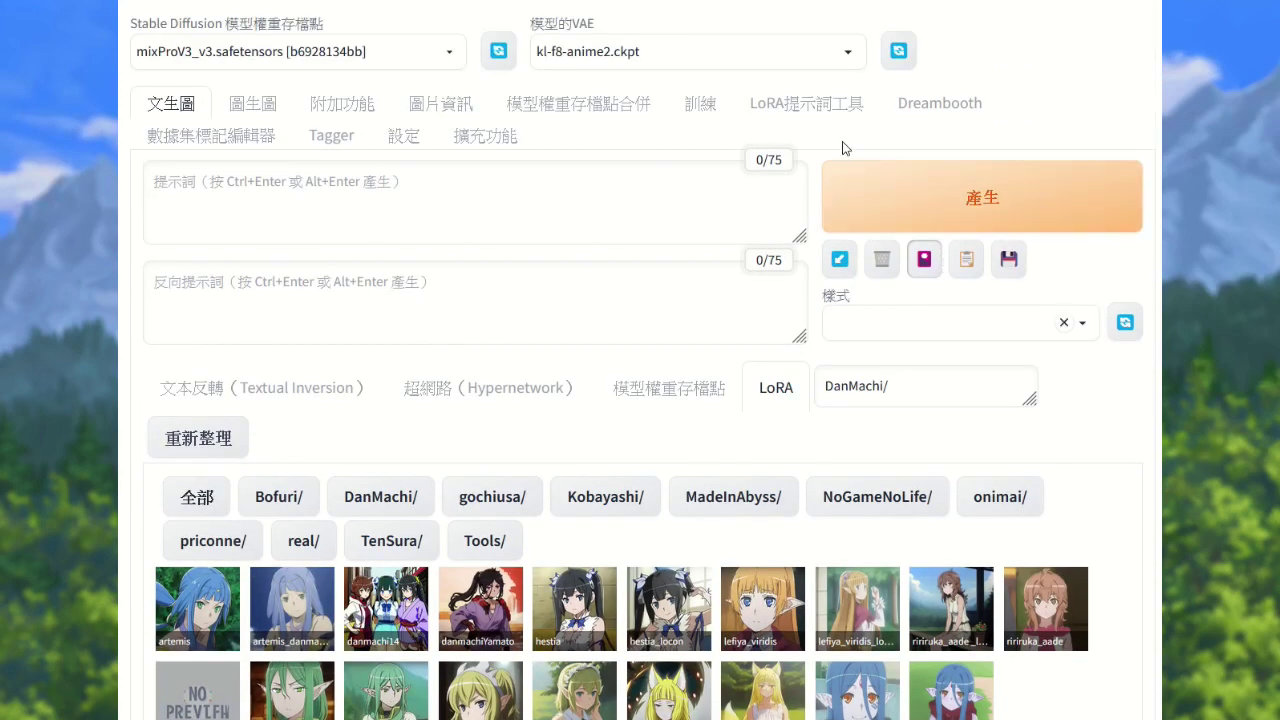
# - Open the sanjouno_haruhime LoRA for editing in the LoRA prompt tool
pyautogui.scroll(-2, 790, 222)
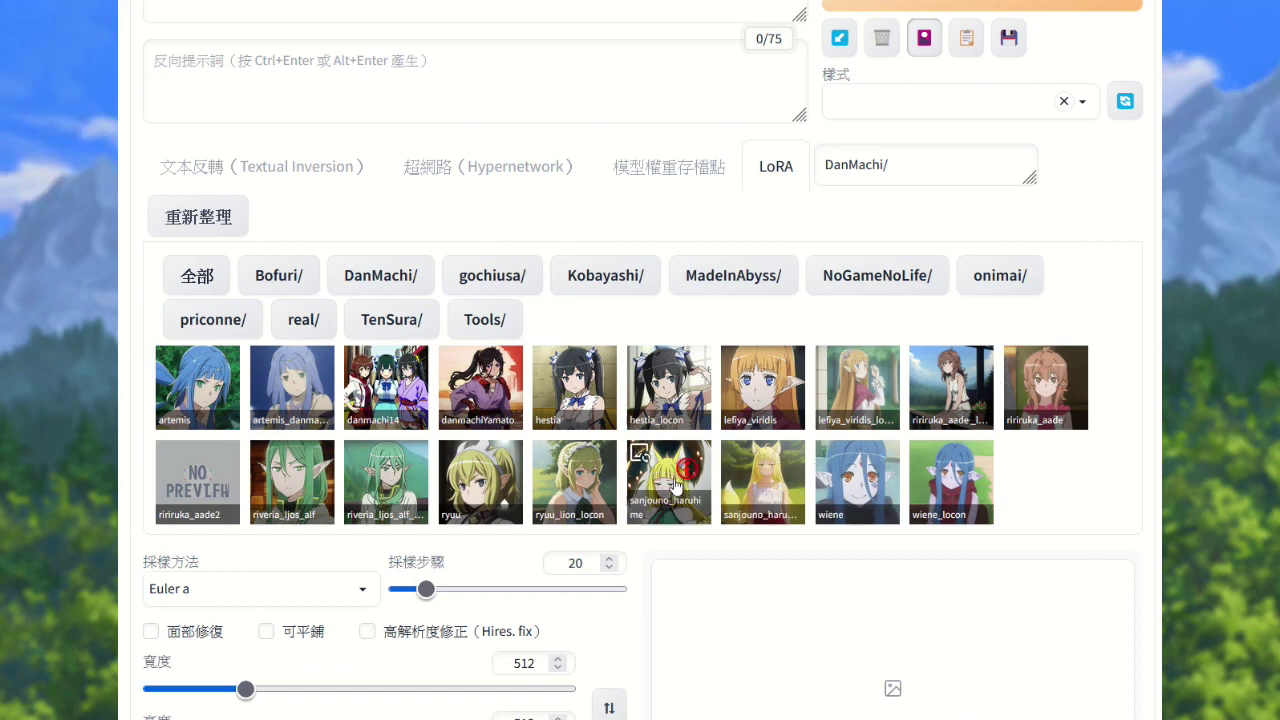
pyautogui.rightClick(662, 484)
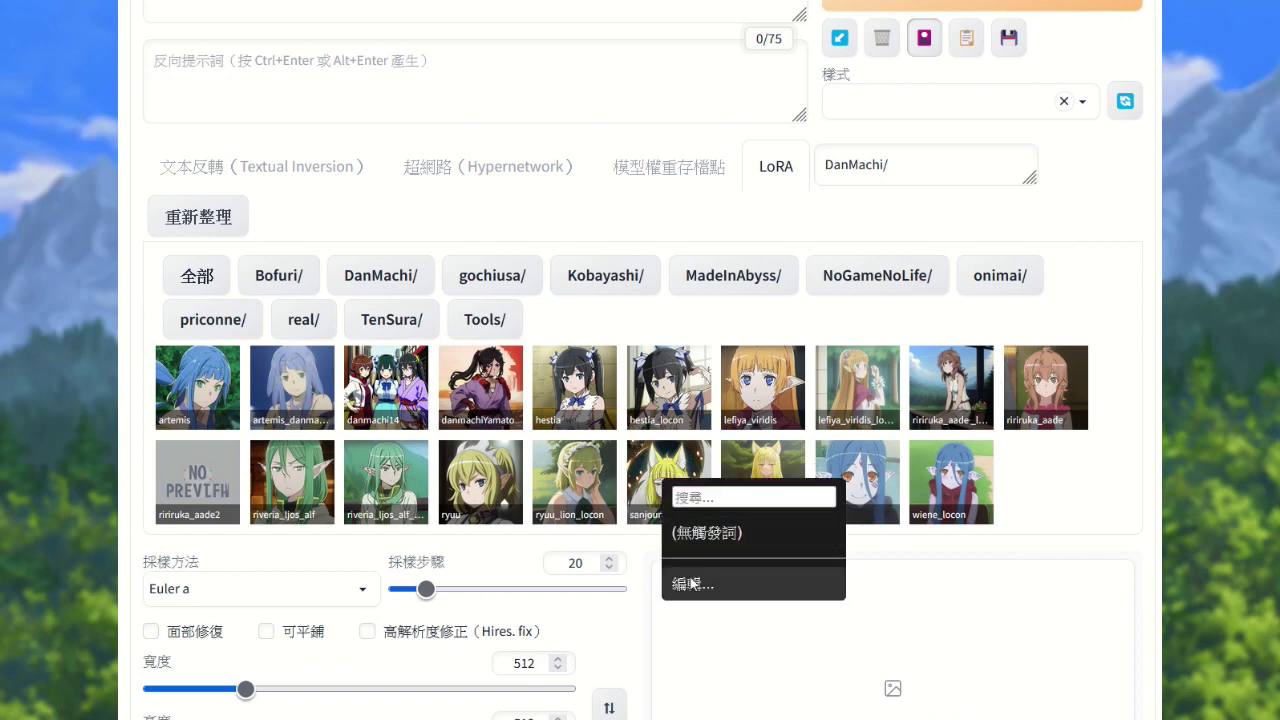
pyautogui.click(690, 584)
# - Fetch the trigger words from the sanjouno_haruhime Dreambooth model and check the resulting trigger word table
pyautogui.scroll(-5, 563, 361)
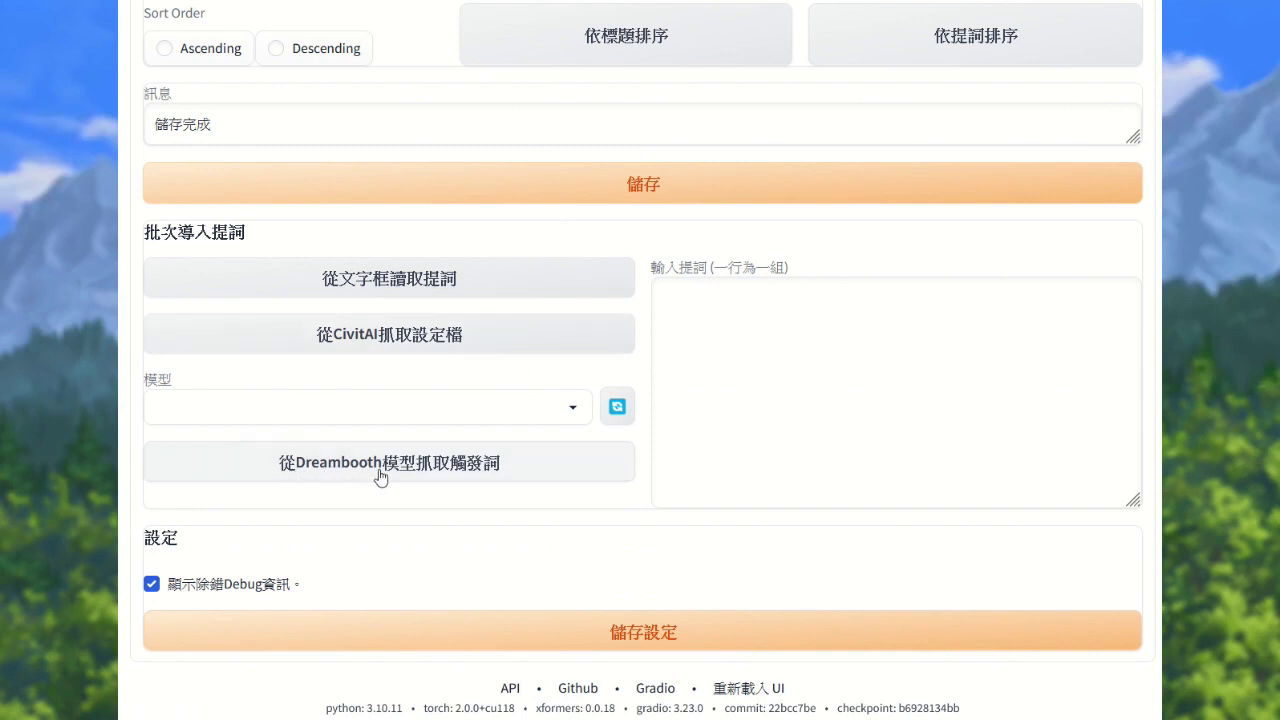
pyautogui.click(553, 408)
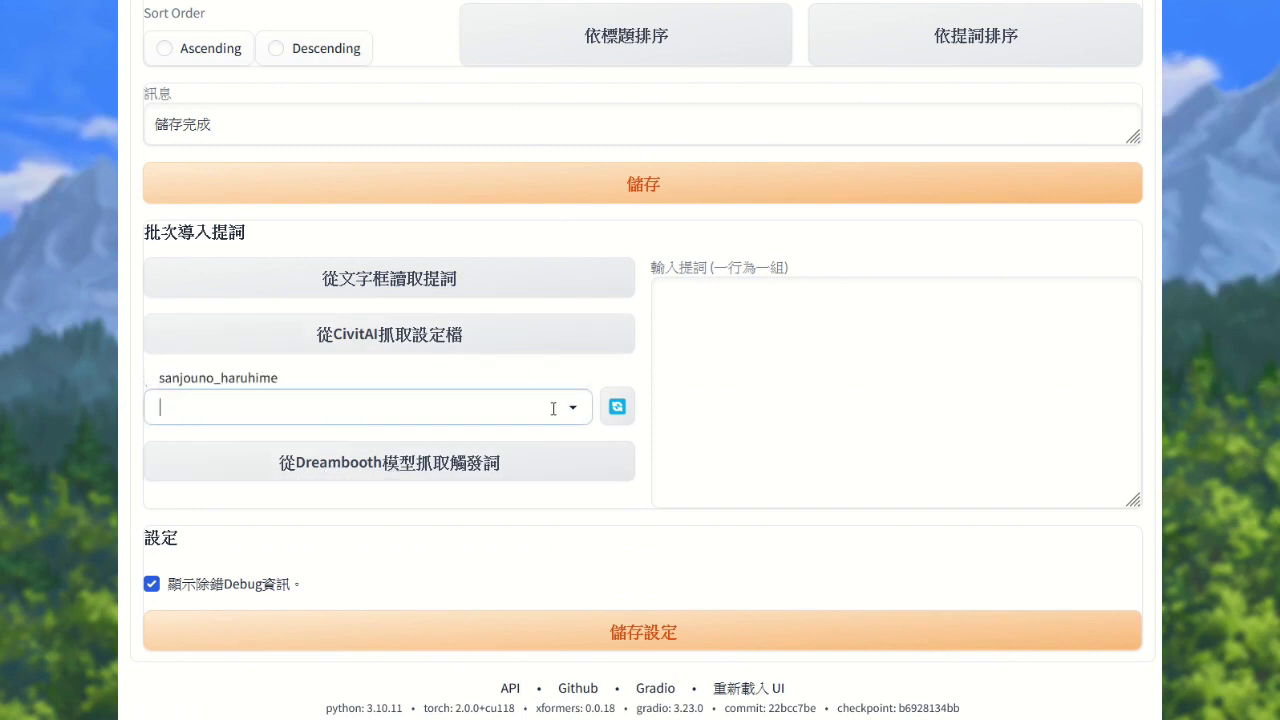
pyautogui.click(262, 380)
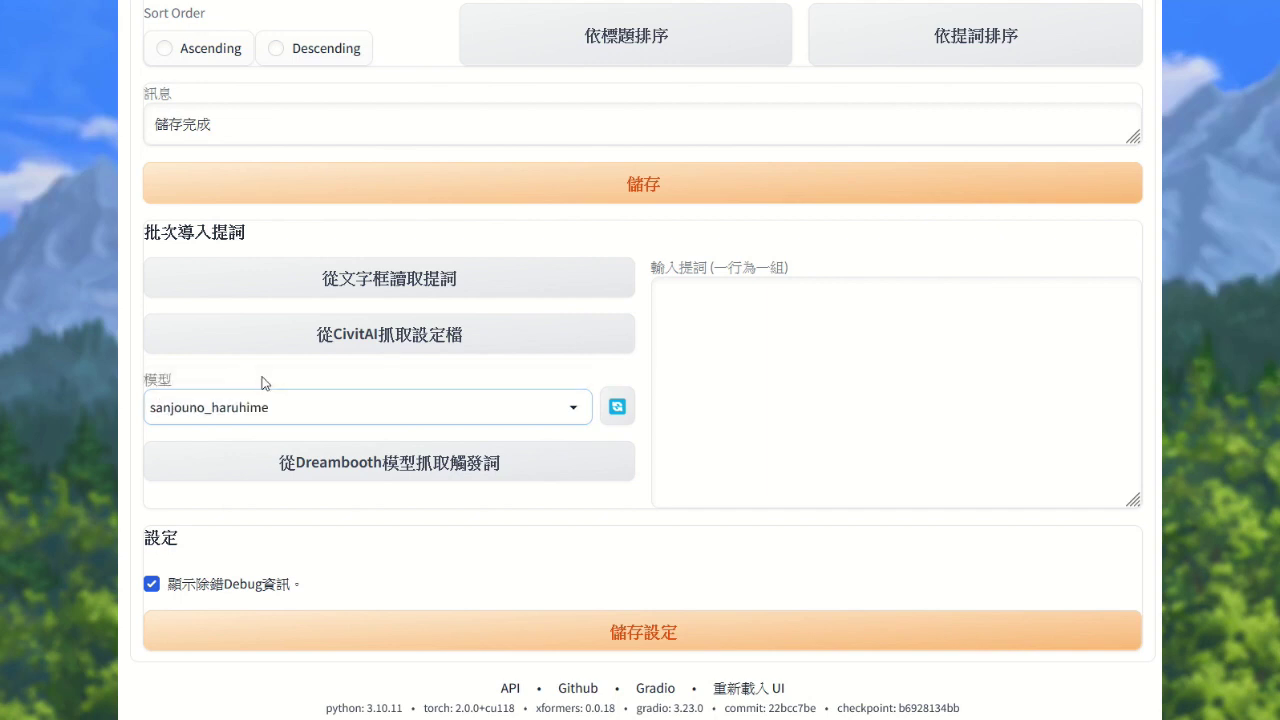
pyautogui.click(370, 466)
pyautogui.scroll(5, 466, 471)
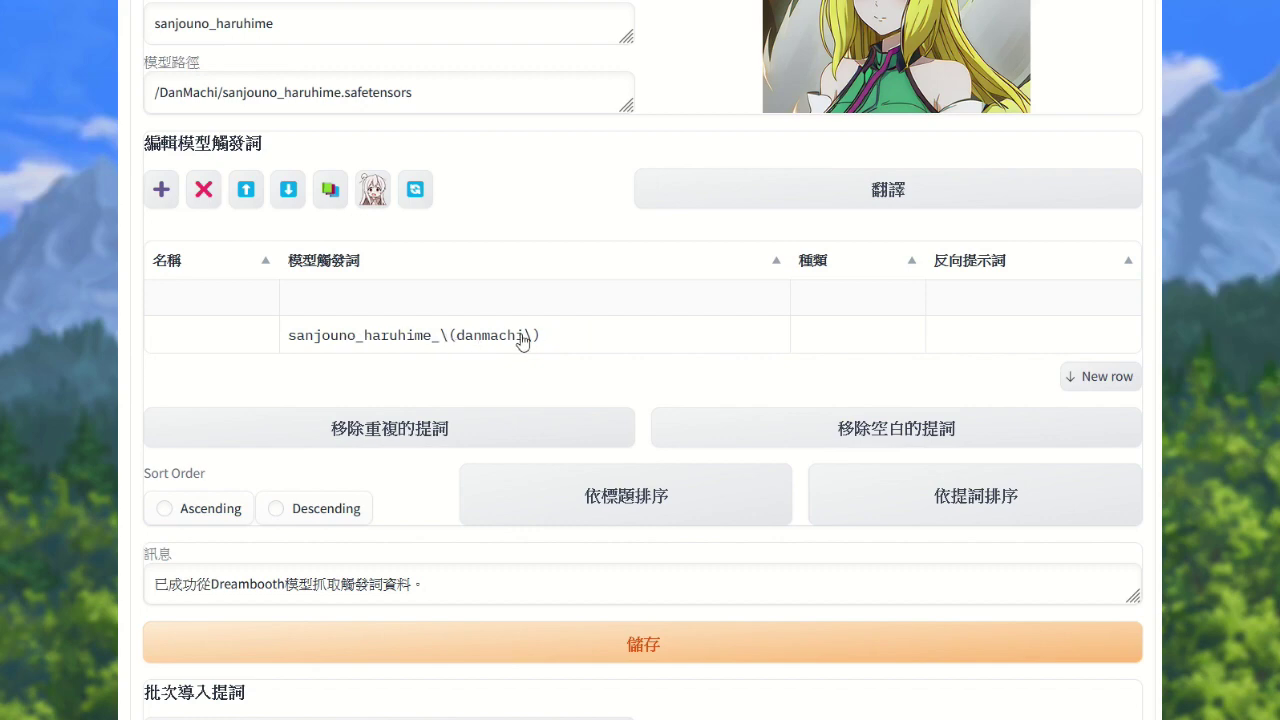
# - Switch to the text editor and copy the four prompt lines from megumi_natsu_\(gochiusa\) to dia_viekone_\(ansatsu_kizoku\)
pyautogui.scroll(-1, 455, 335)
pyautogui.scroll(-3, 458, 330)
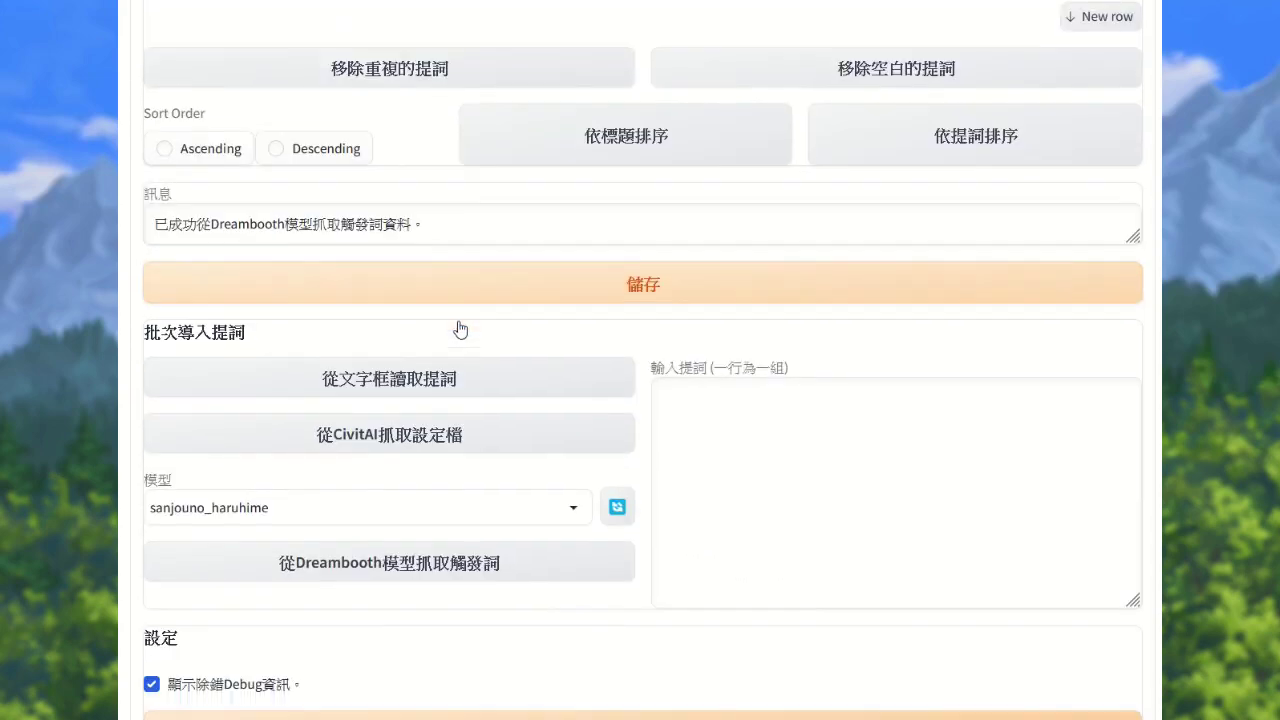
pyautogui.hotkey('alt', 'Tab')
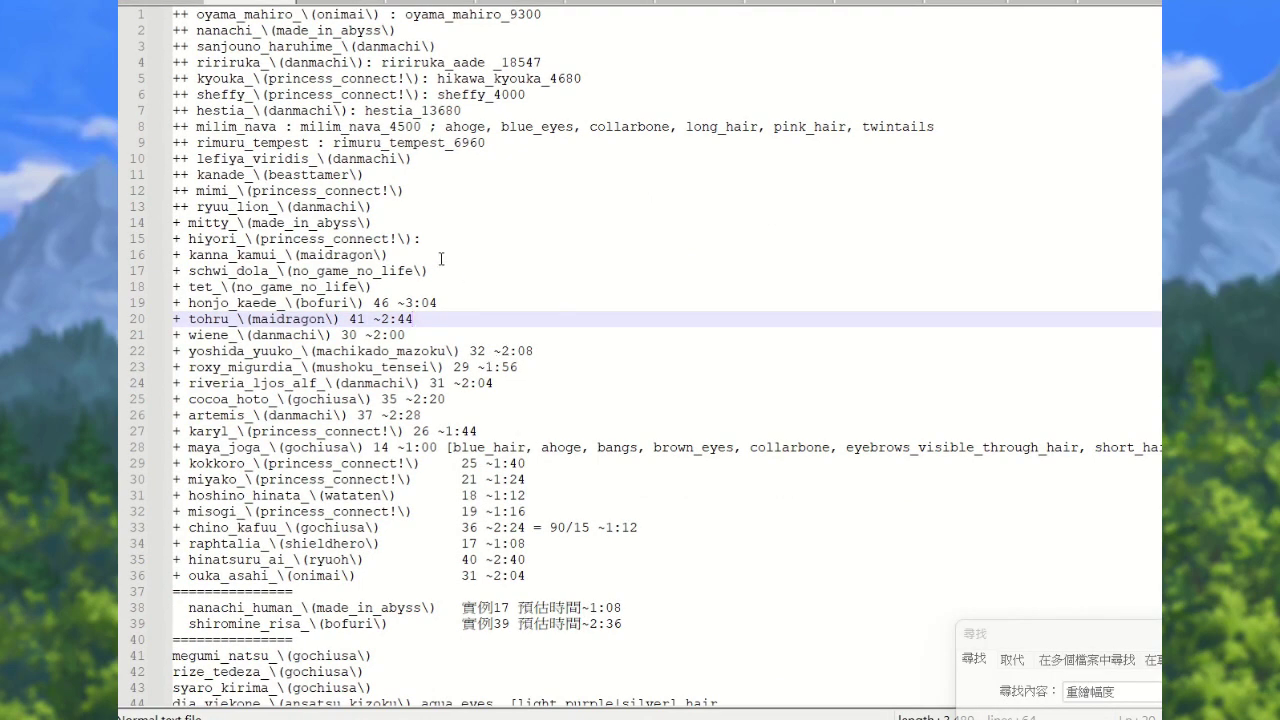
pyautogui.scroll(-4, 448, 306)
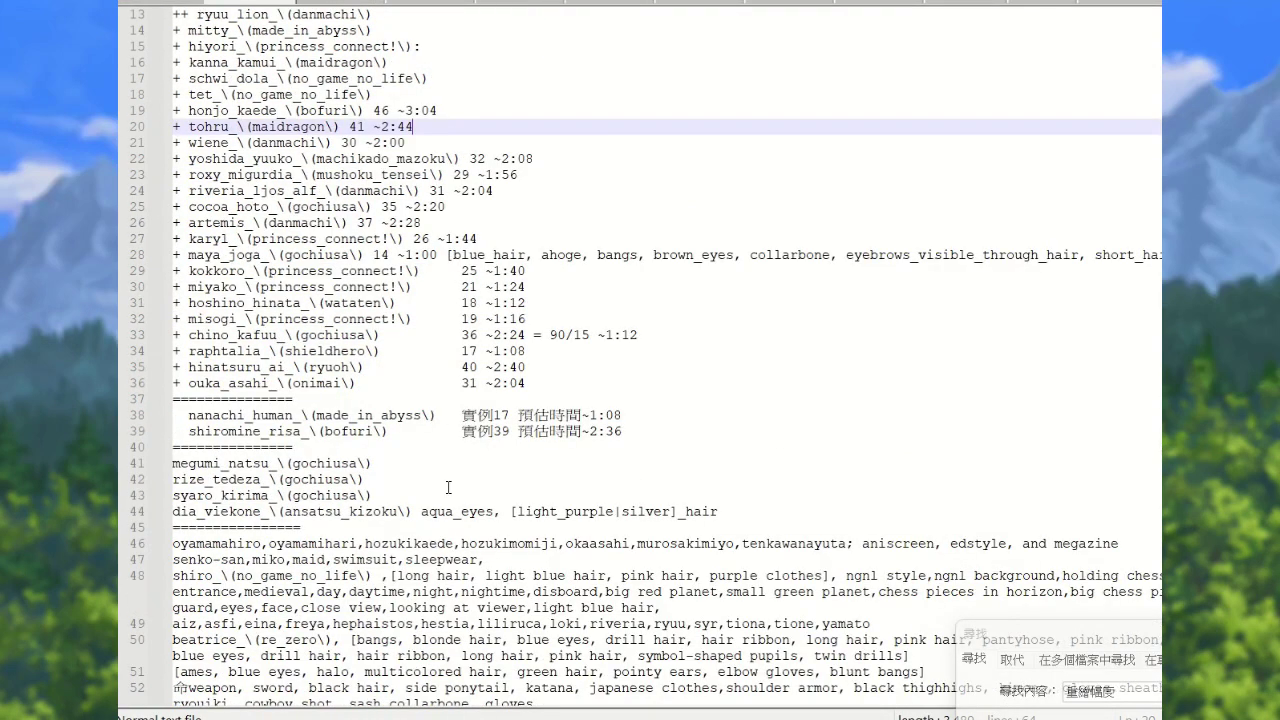
pyautogui.moveTo(730, 512); pyautogui.dragTo(157, 470)
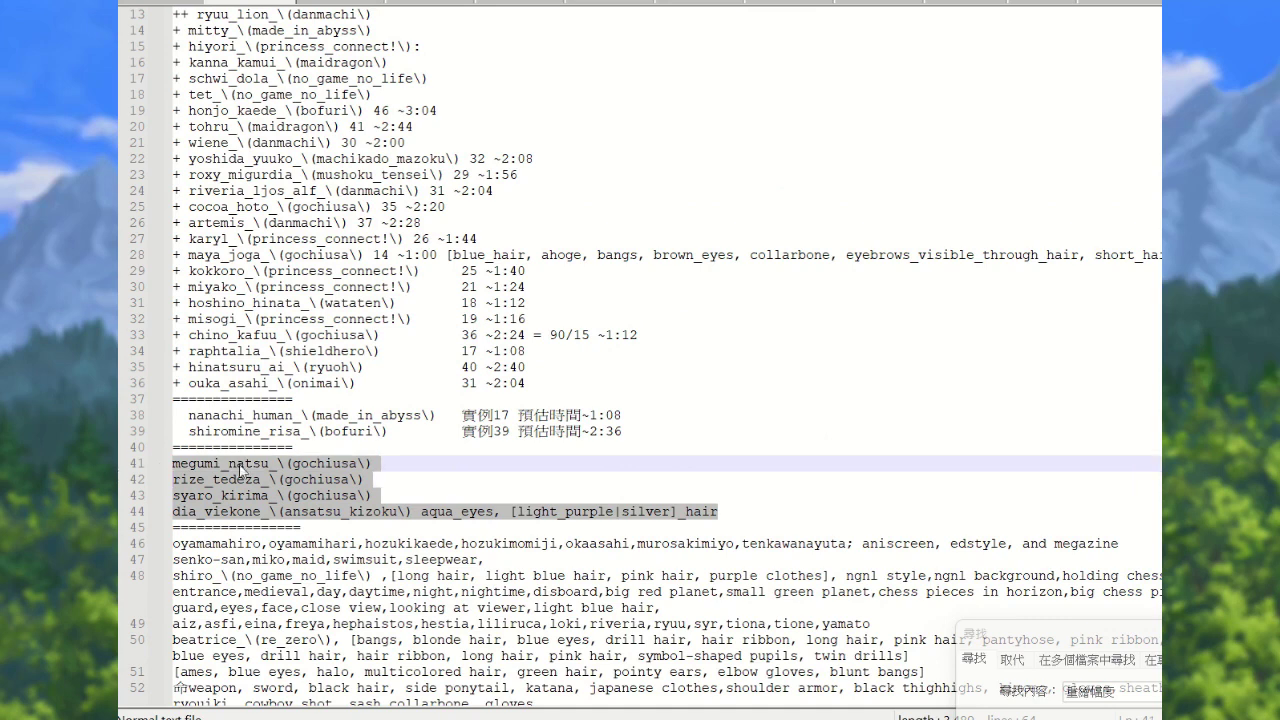
pyautogui.rightClick(274, 468)
pyautogui.click(340, 64)
# - Switch back to the WebUI, paste the copied lines into the batch import box, and read them in as trigger words
pyautogui.hotkey('alt', 'Tab')
pyautogui.rightClick(733, 349)
pyautogui.click(780, 492)
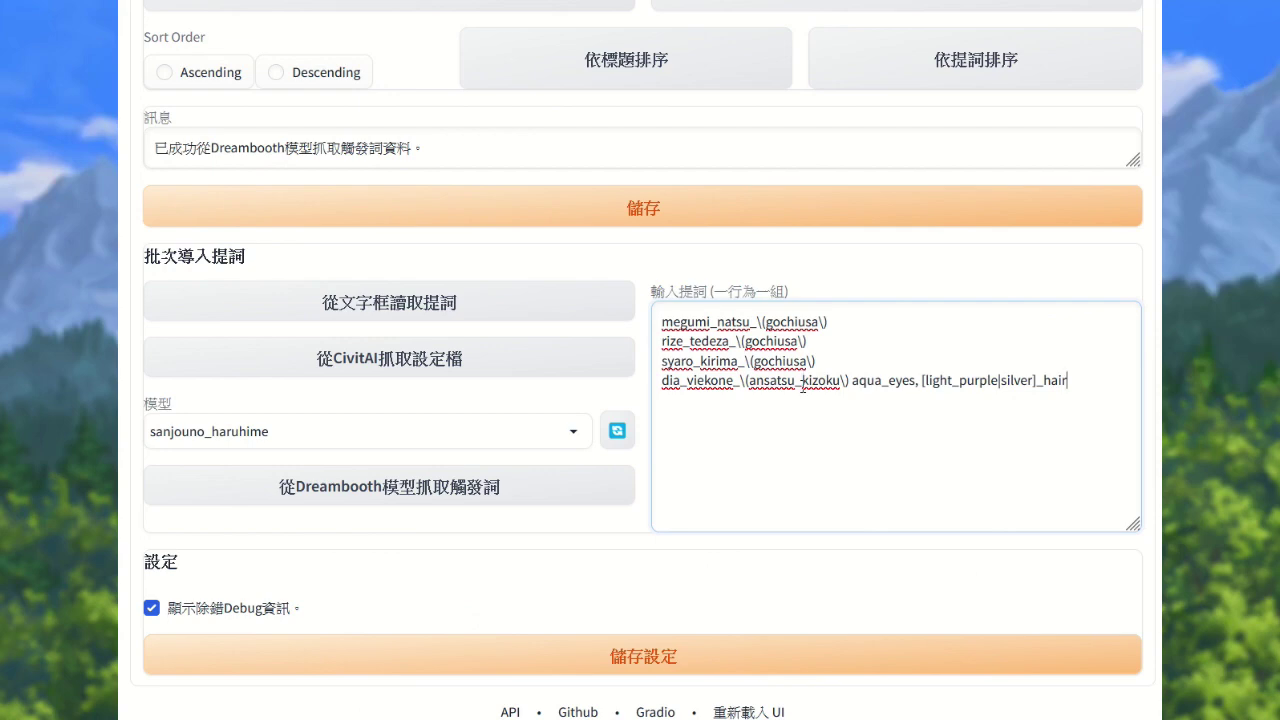
pyautogui.click(438, 314)
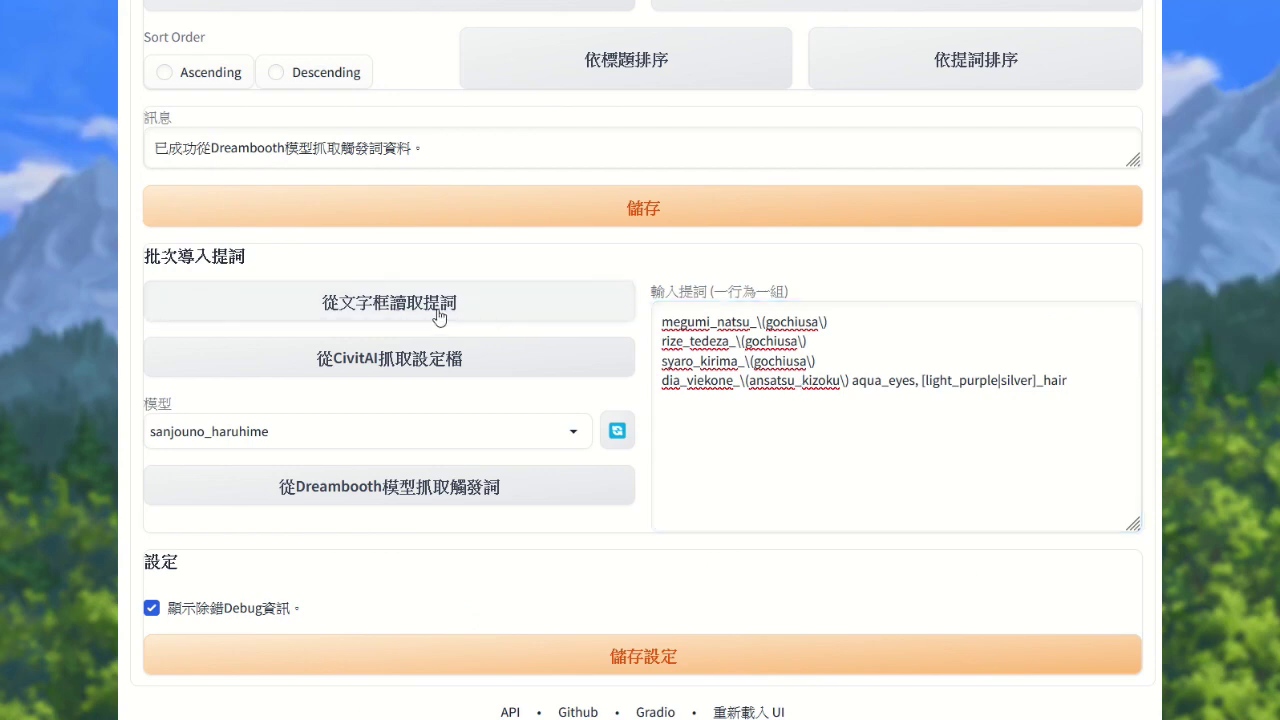
pyautogui.scroll(3, 714, 432)
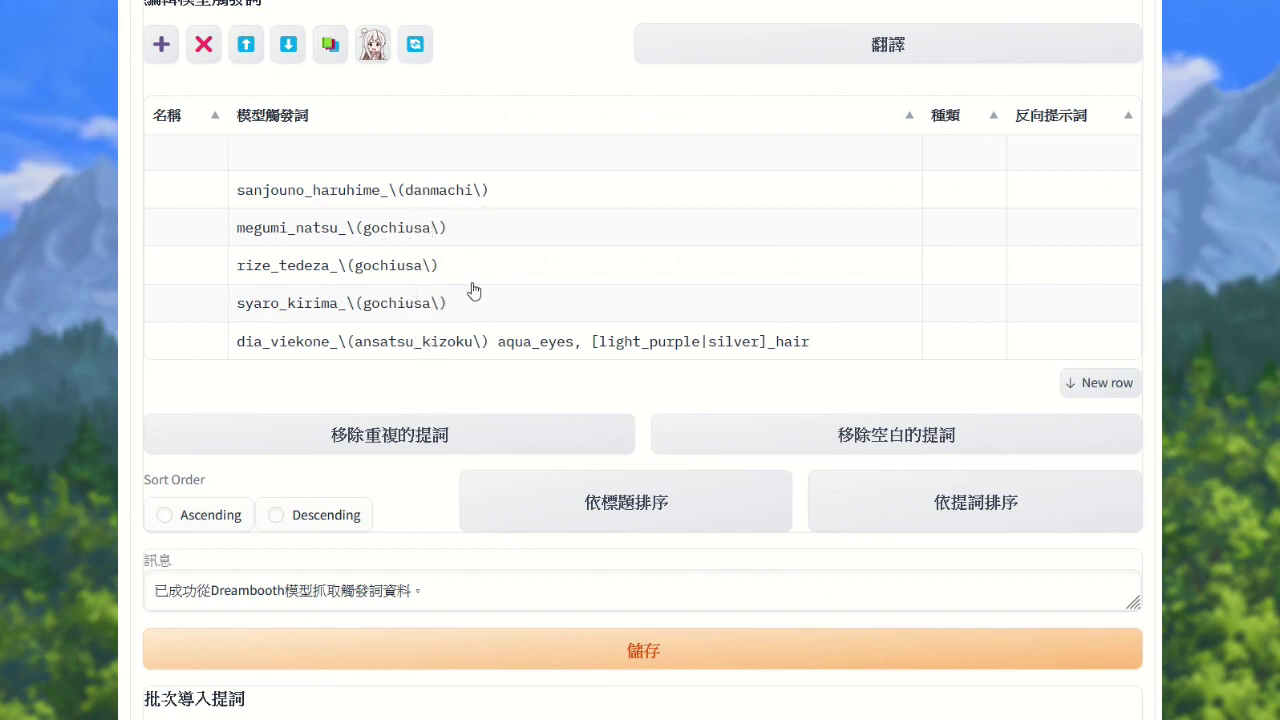
pyautogui.scroll(2, 387, 288)
pyautogui.scroll(-4, 546, 380)
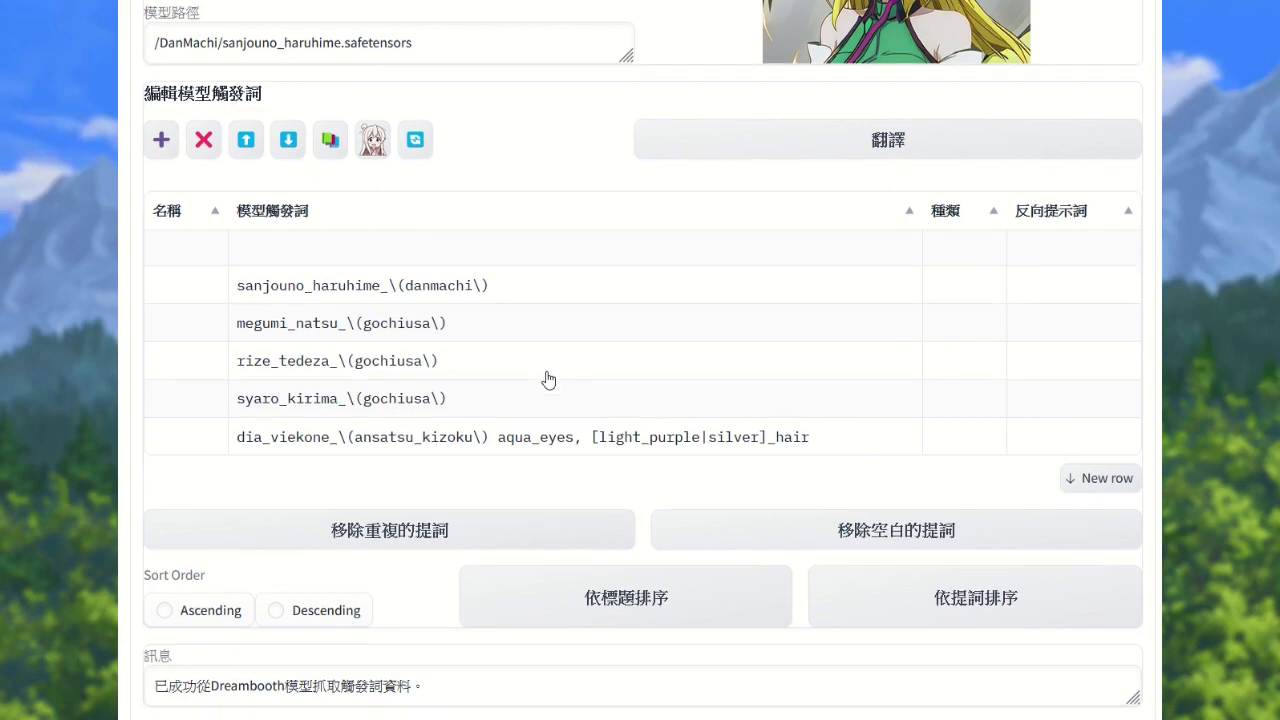
# - Return to the text-to-image LoRA cards and open sanjouno_haruhime_locon for editing
pyautogui.scroll(10, 462, 502)
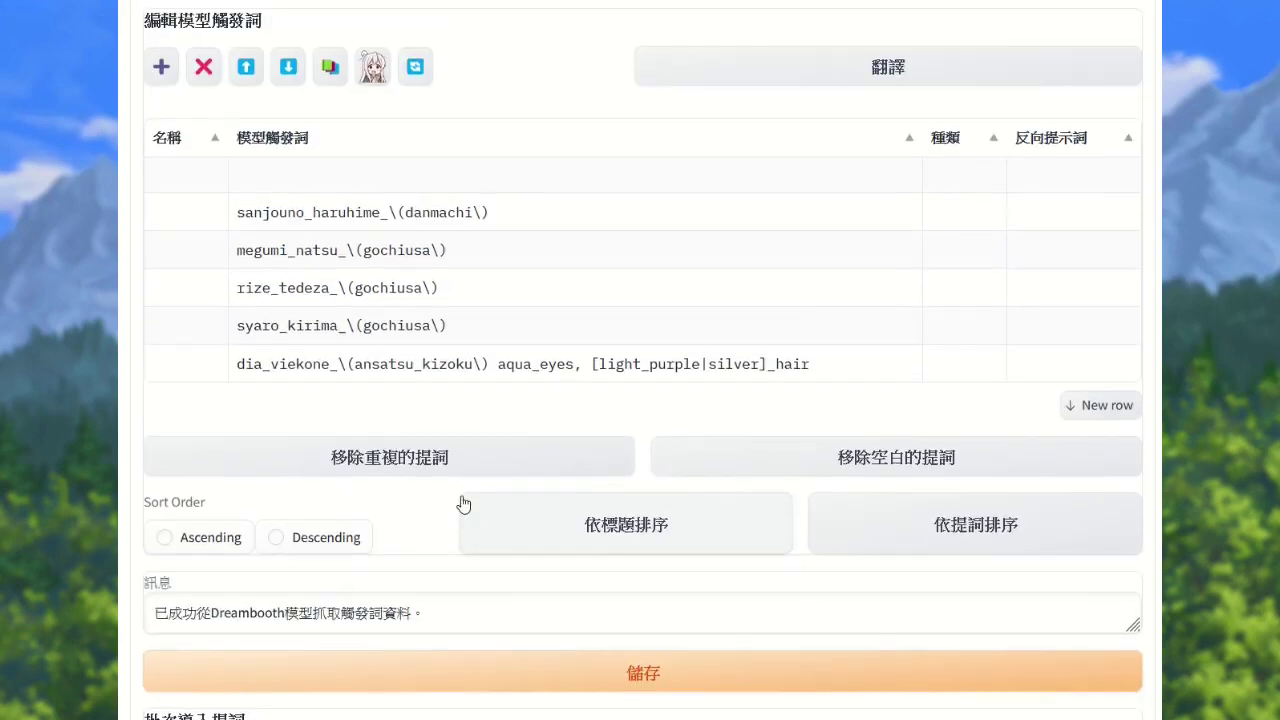
pyautogui.scroll(1, 462, 502)
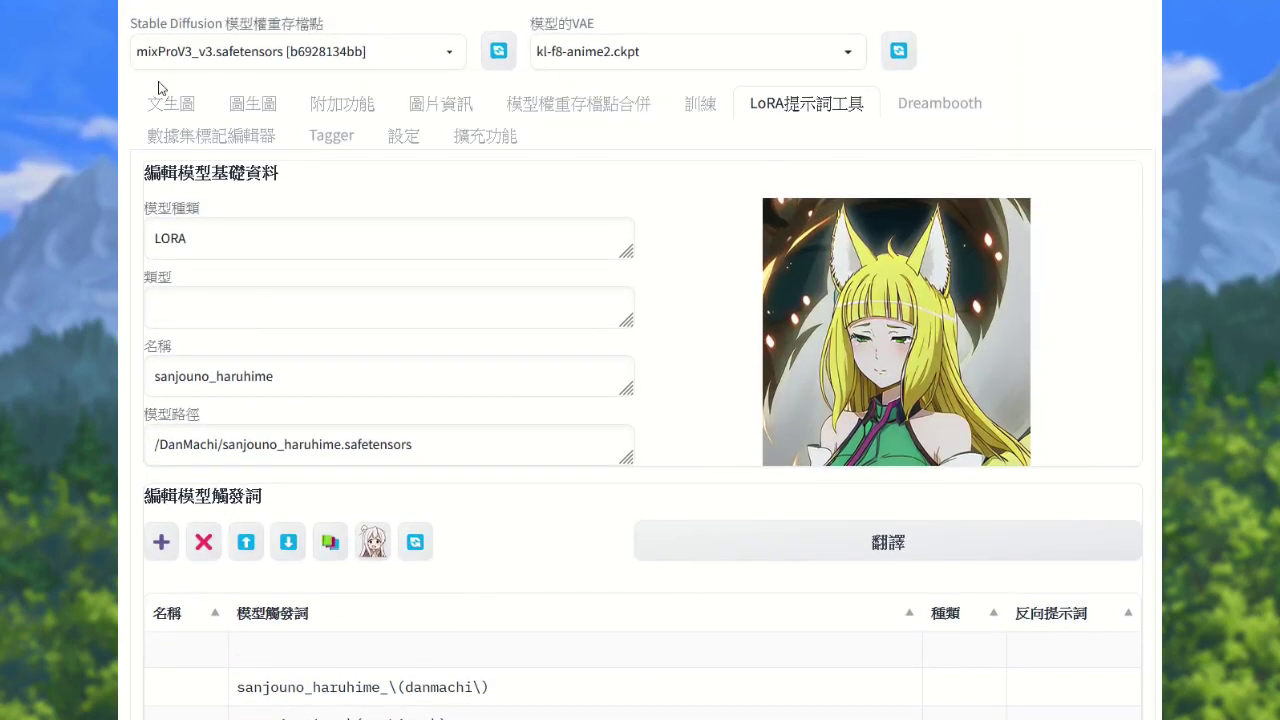
pyautogui.click(171, 96)
pyautogui.scroll(-4, 390, 390)
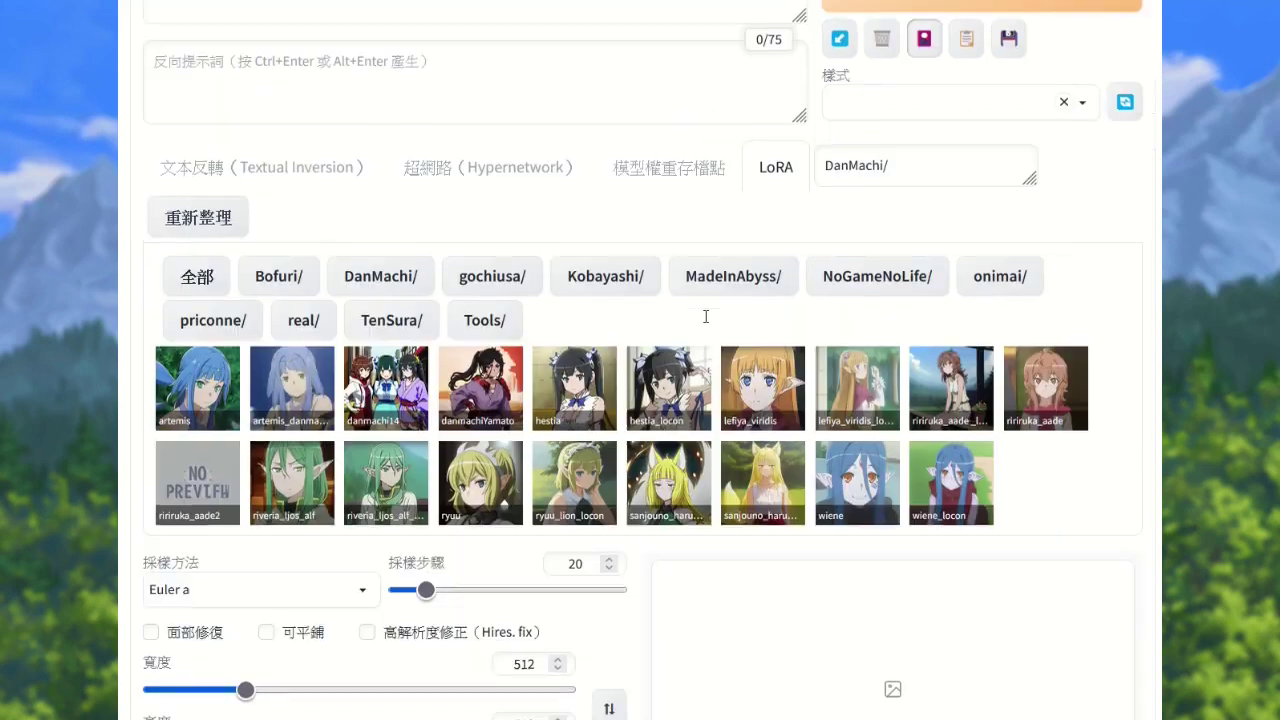
pyautogui.rightClick(755, 477)
pyautogui.click(760, 641)
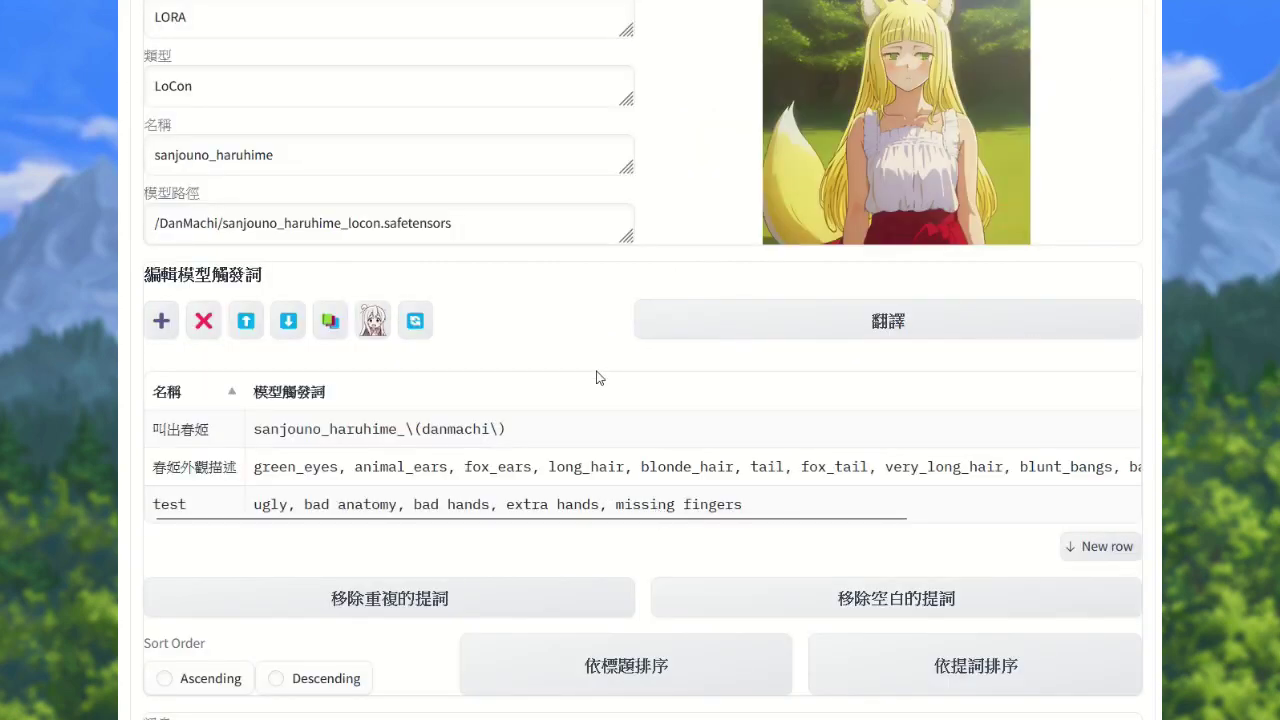
# - Translate the trigger words of the 春姬外觀描述 row and read the translation
pyautogui.scroll(-1, 596, 378)
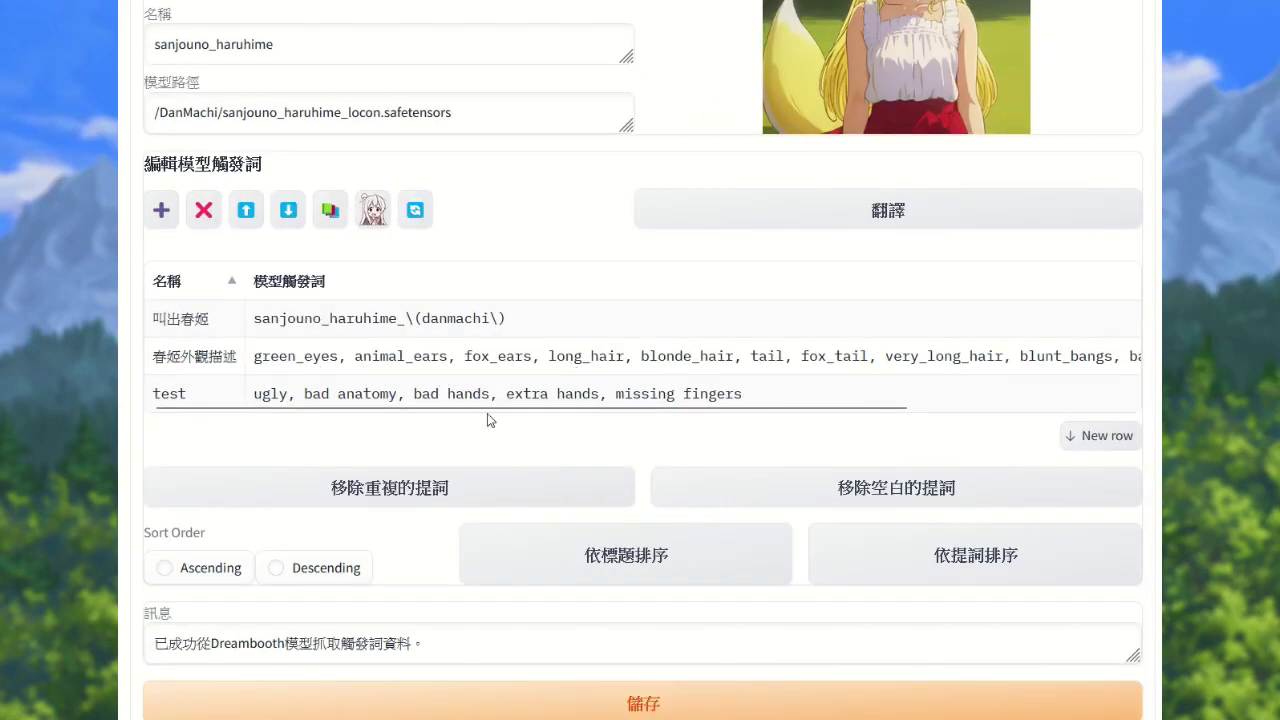
pyautogui.moveTo(501, 418); pyautogui.dragTo(300, 410)
pyautogui.click(296, 366)
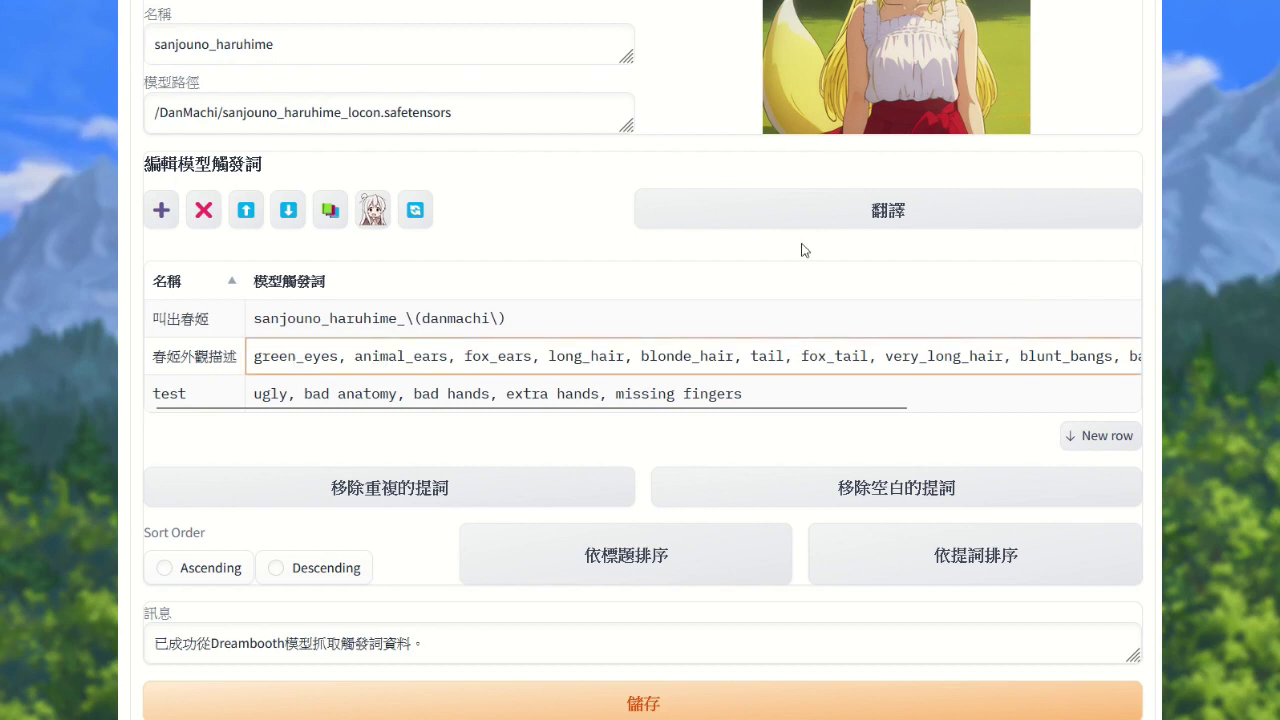
pyautogui.click(828, 229)
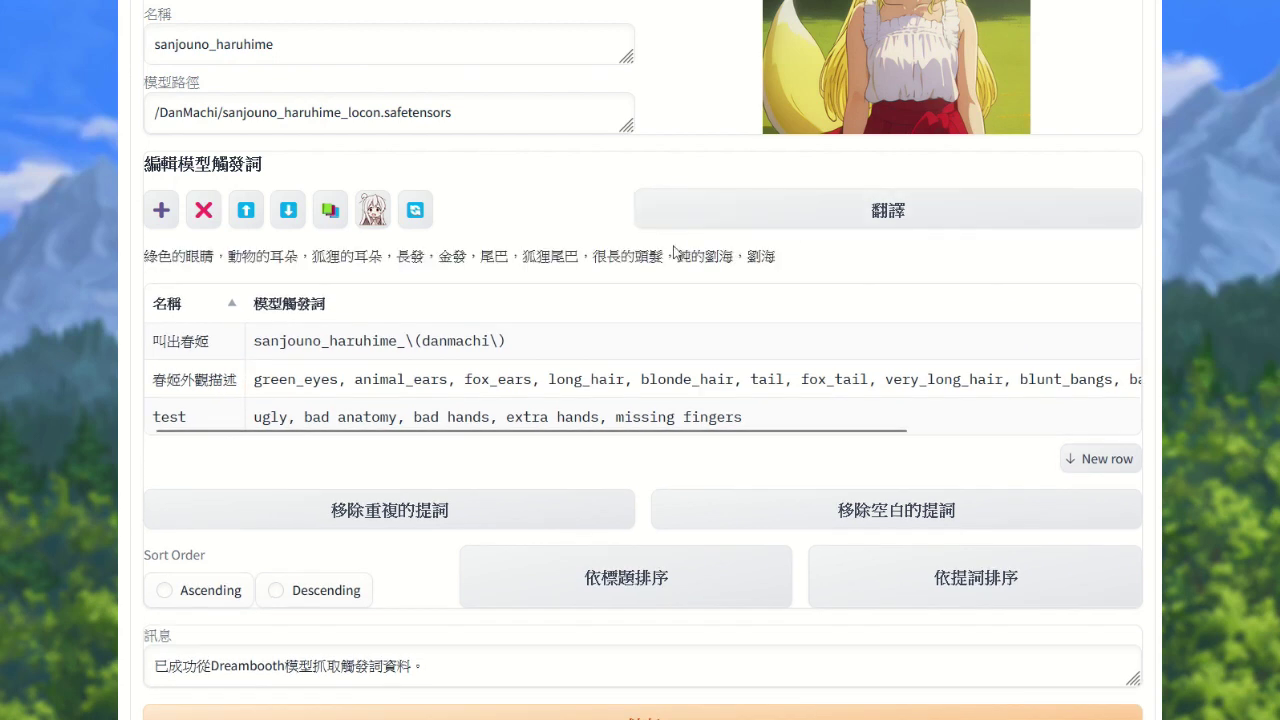
pyautogui.moveTo(772, 256); pyautogui.dragTo(122, 264)
pyautogui.click(380, 261)
pyautogui.scroll(-5, 467, 228)
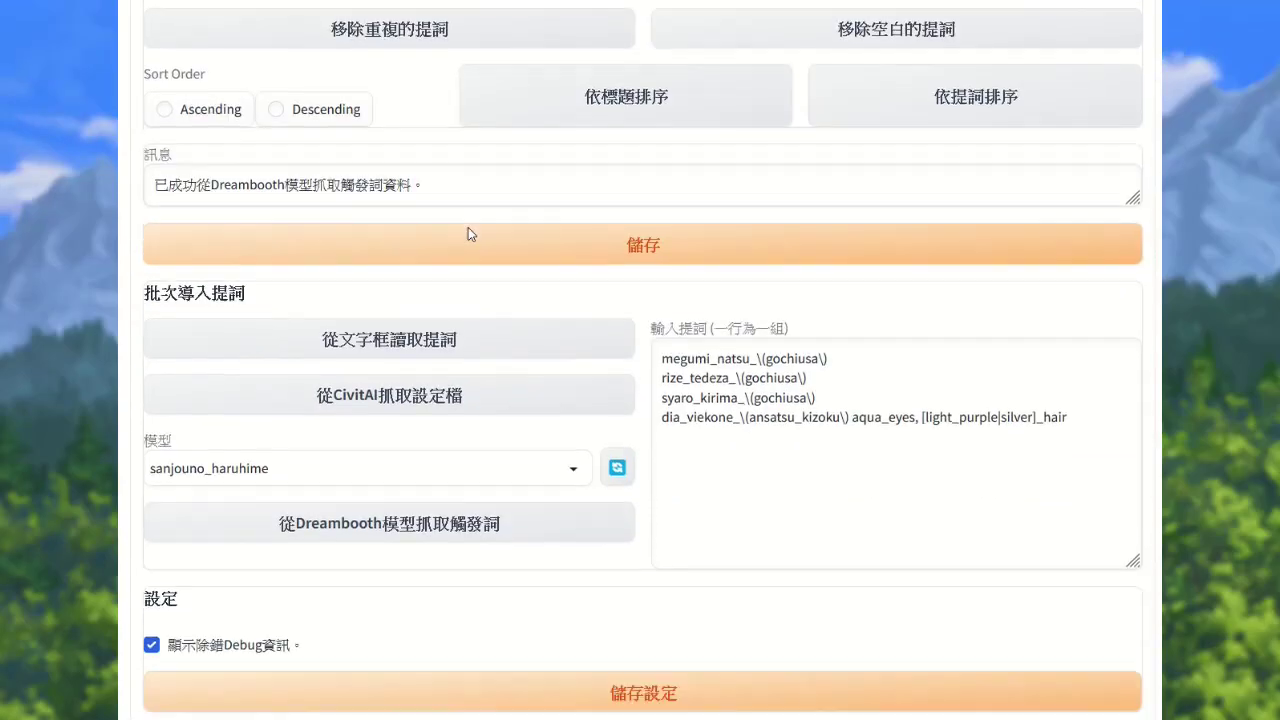
pyautogui.scroll(8, 470, 234)
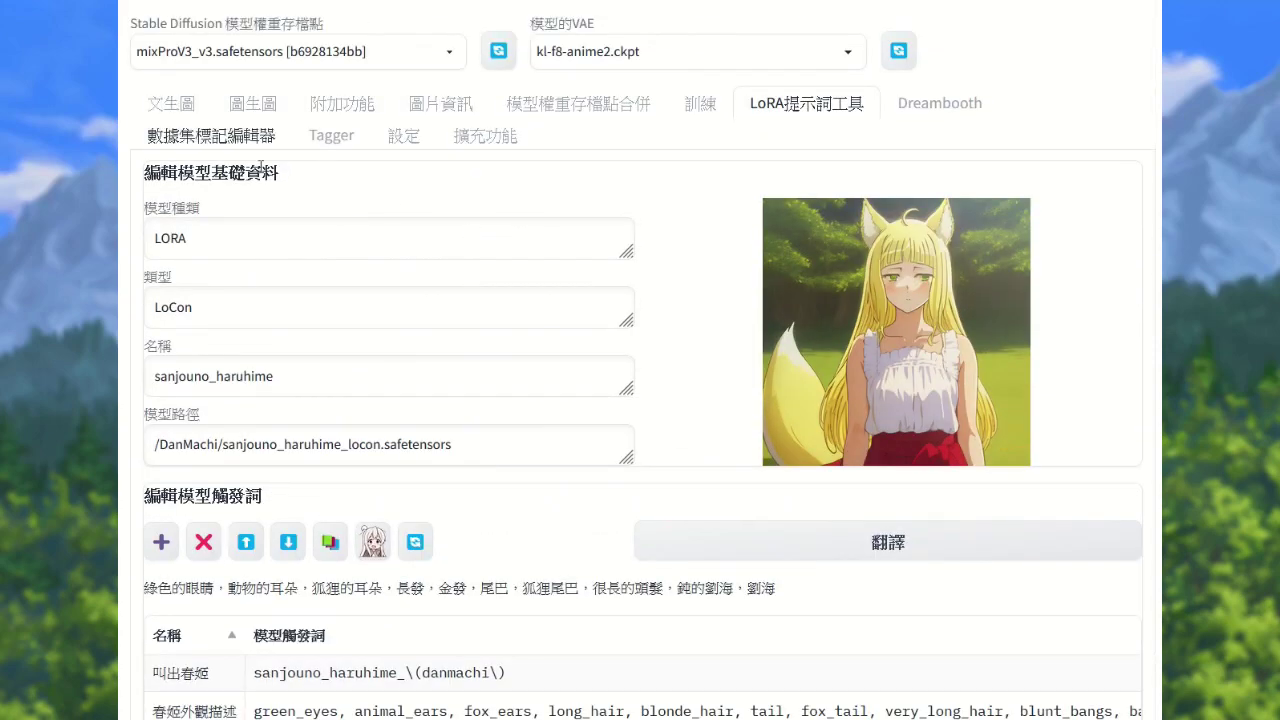
pyautogui.scroll(-2, 652, 438)
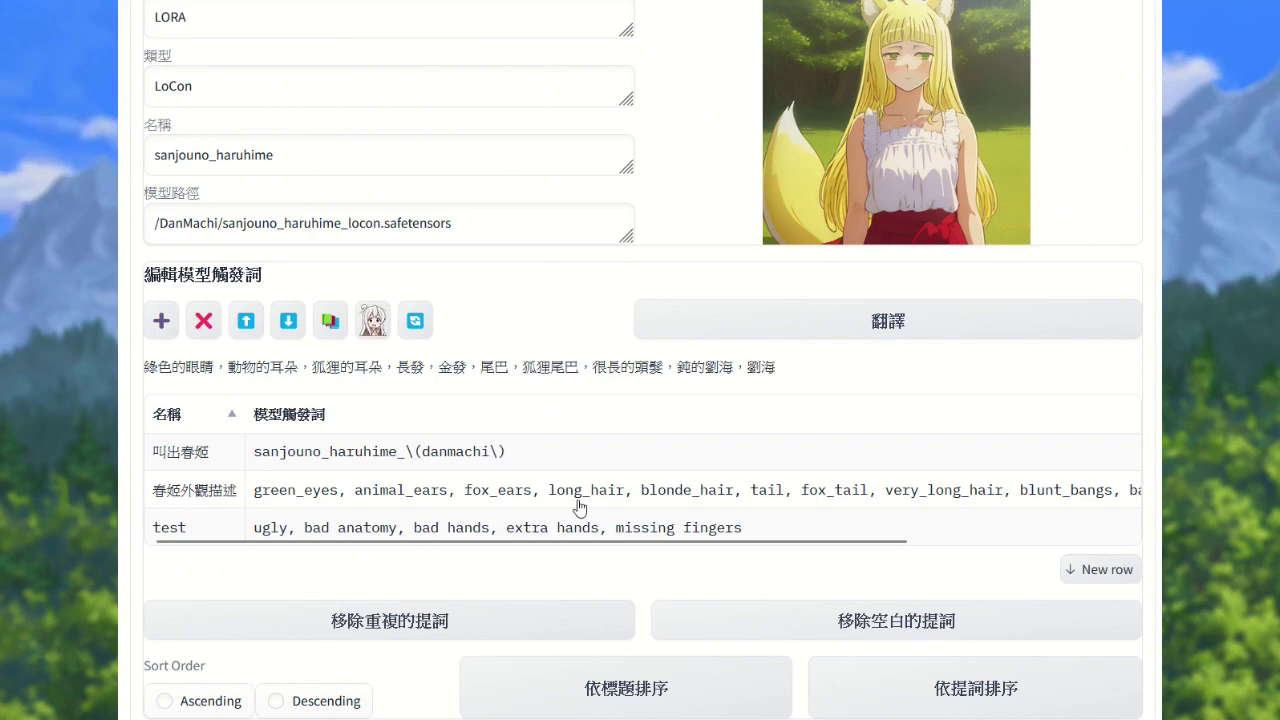
pyautogui.scroll(2, 578, 507)
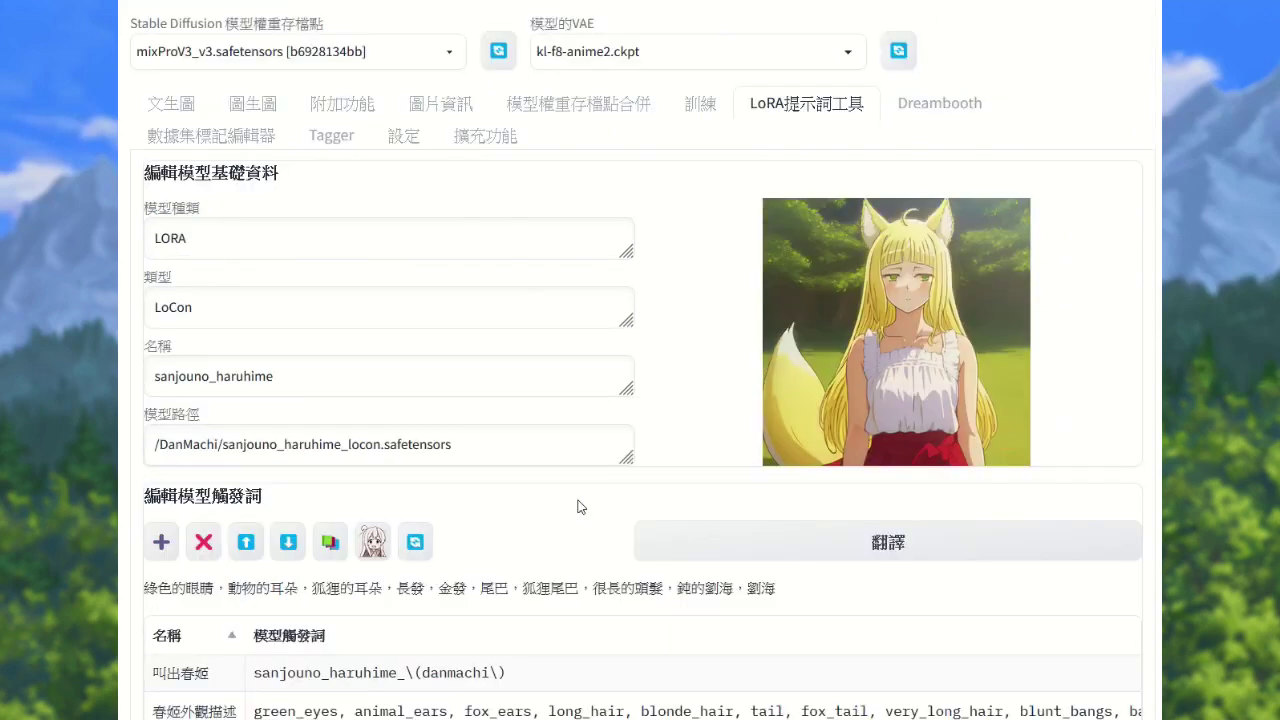
pyautogui.scroll(-3, 578, 507)
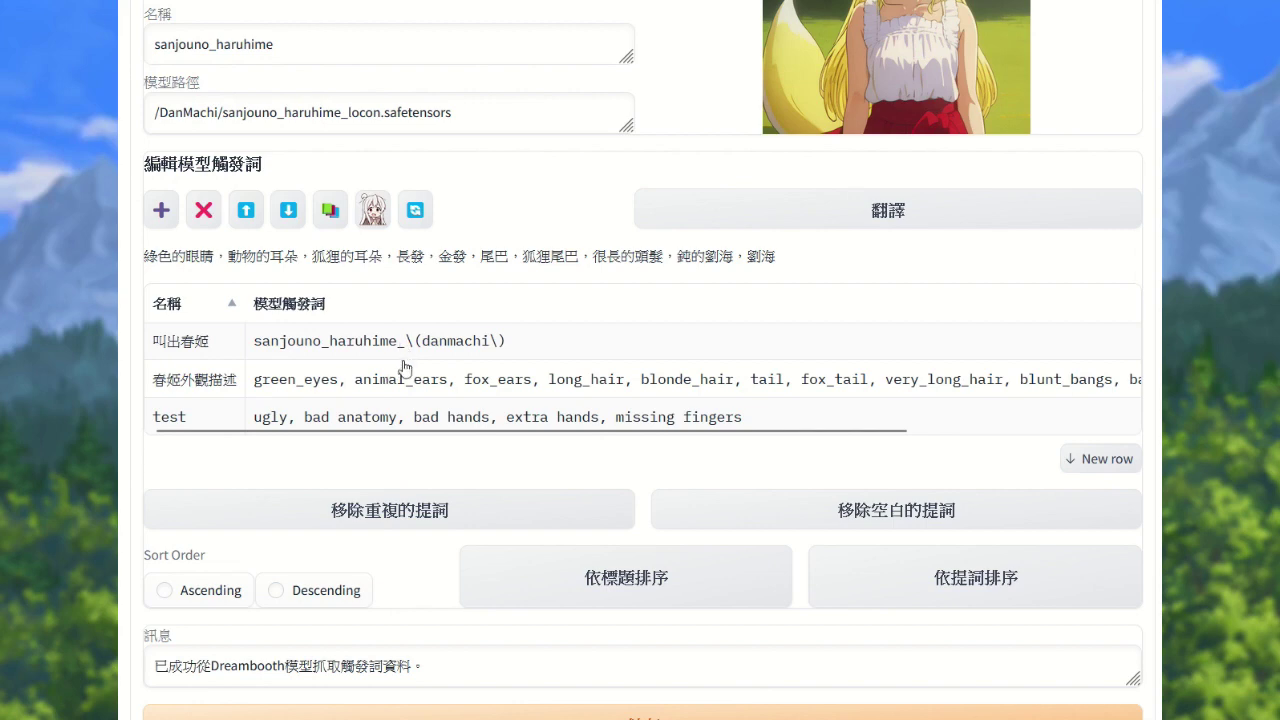
# - Return to the text-to-image LoRA cards and insert the 叫出春姬 trigger word of sanjouno_haruhime_locon into the prompt
pyautogui.scroll(3, 418, 432)
pyautogui.click(172, 106)
pyautogui.scroll(-1, 664, 282)
pyautogui.scroll(-1, 664, 282)
pyautogui.scroll(1, 780, 470)
pyautogui.click(752, 593)
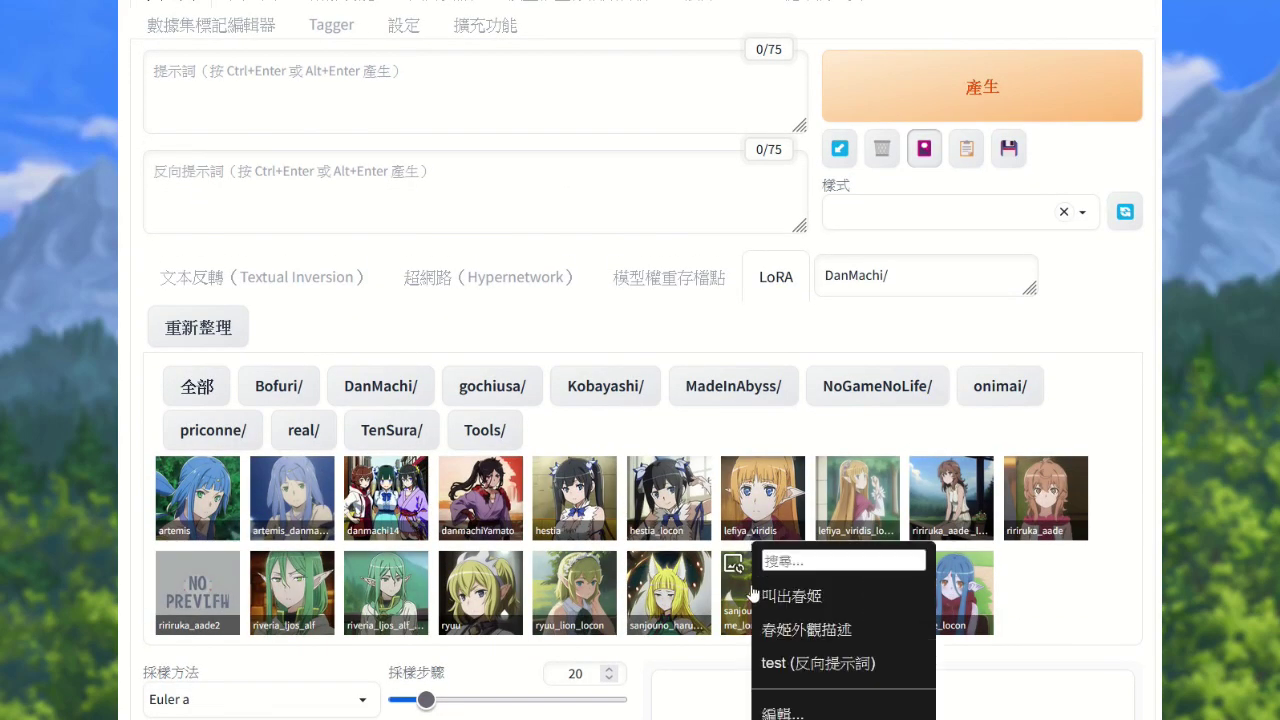
pyautogui.click(765, 596)
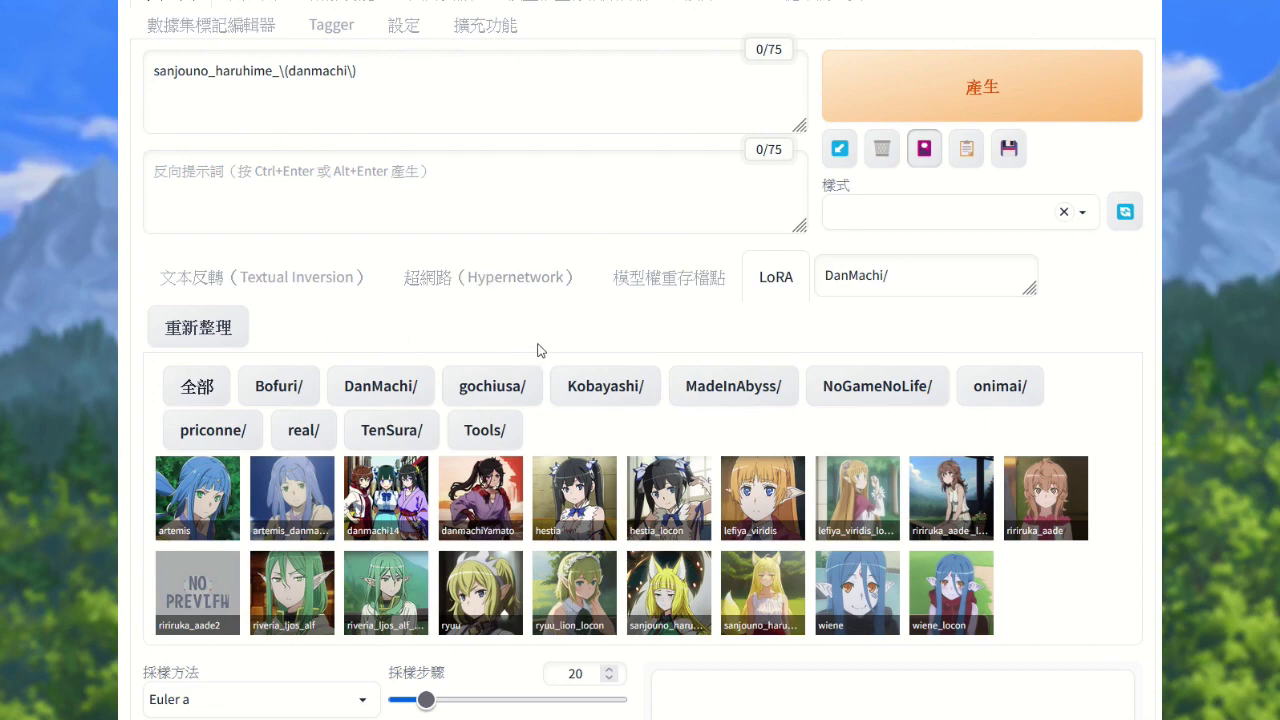
# - Switch to the text editor and look through the noted character names and prompt lines from beginning to end
pyautogui.hotkey('alt', 'Tab')
pyautogui.scroll(5, 669, 392)
pyautogui.scroll(-3, 669, 392)
pyautogui.scroll(-7, 669, 392)
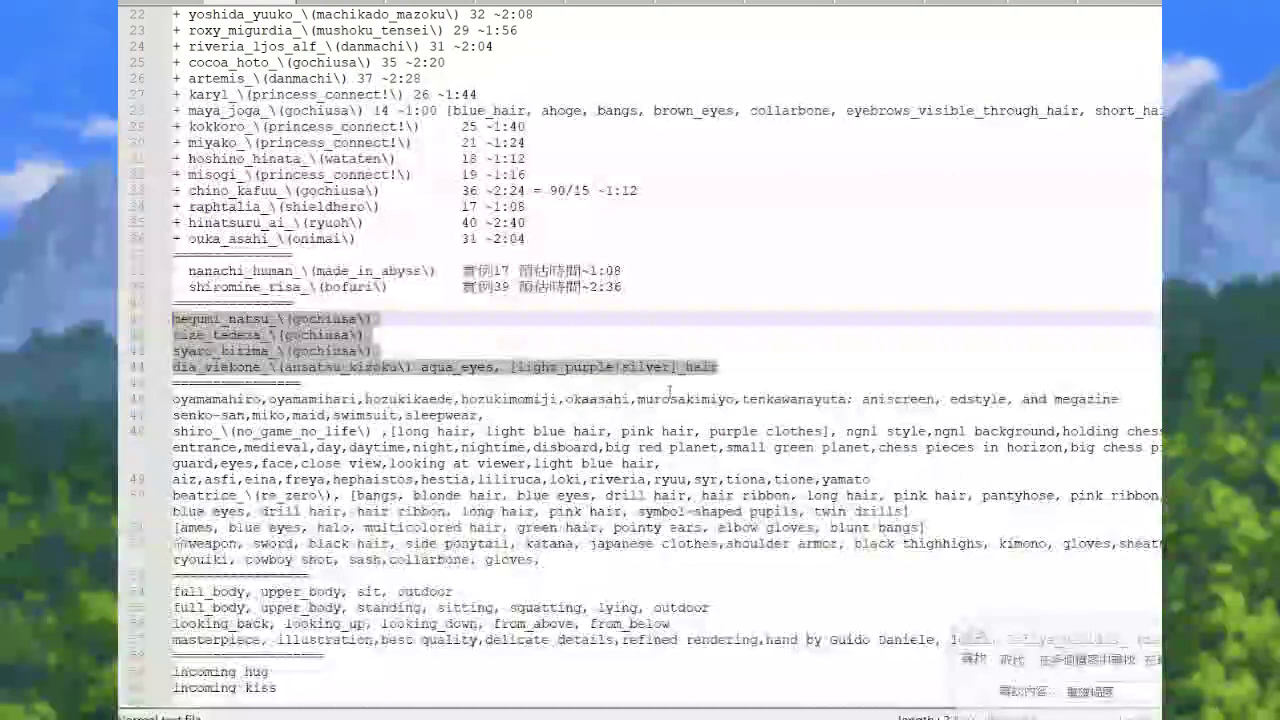
pyautogui.click(395, 395)
pyautogui.scroll(9, 460, 400)
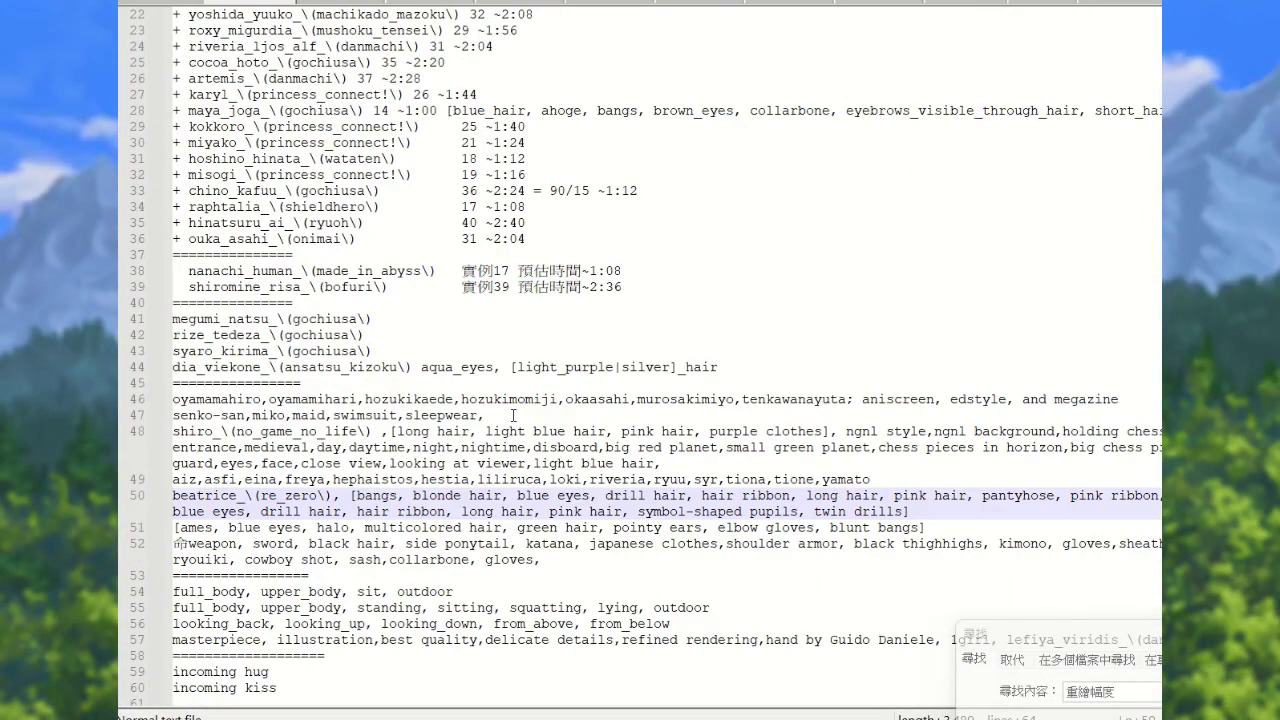
pyautogui.hotkey('alt', 'Tab')
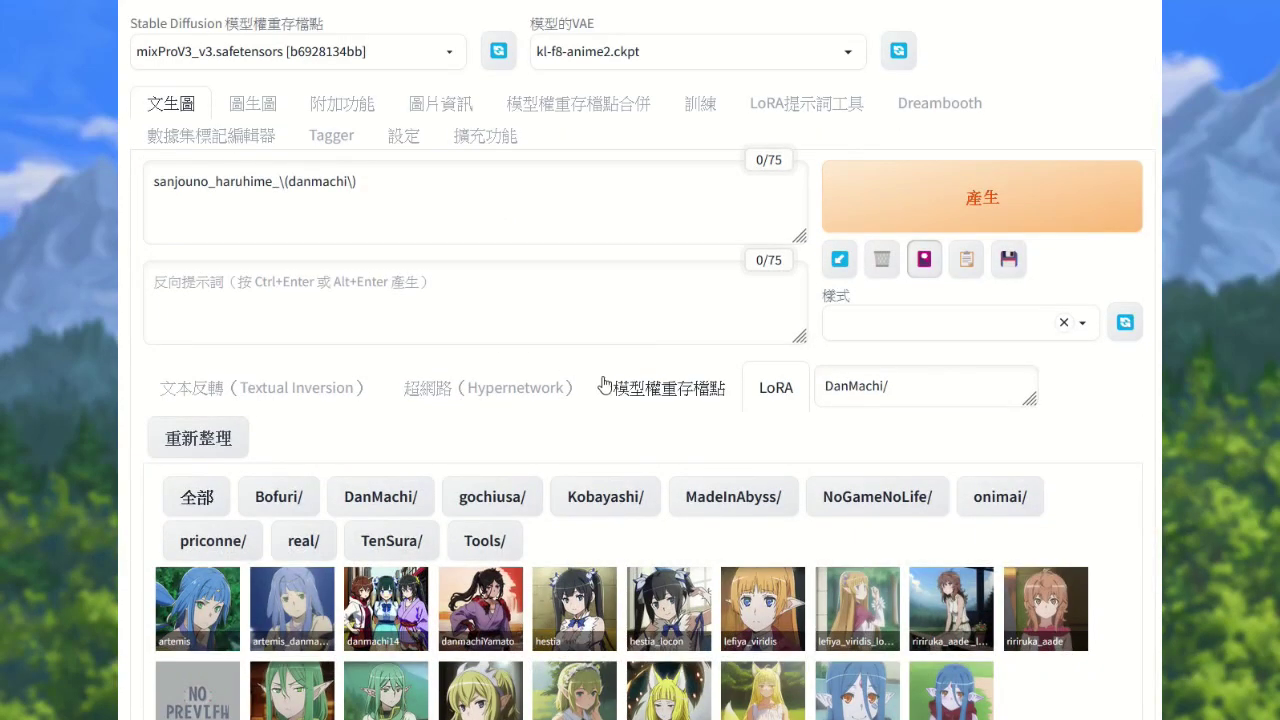
pyautogui.hotkey('alt', 'Tab')
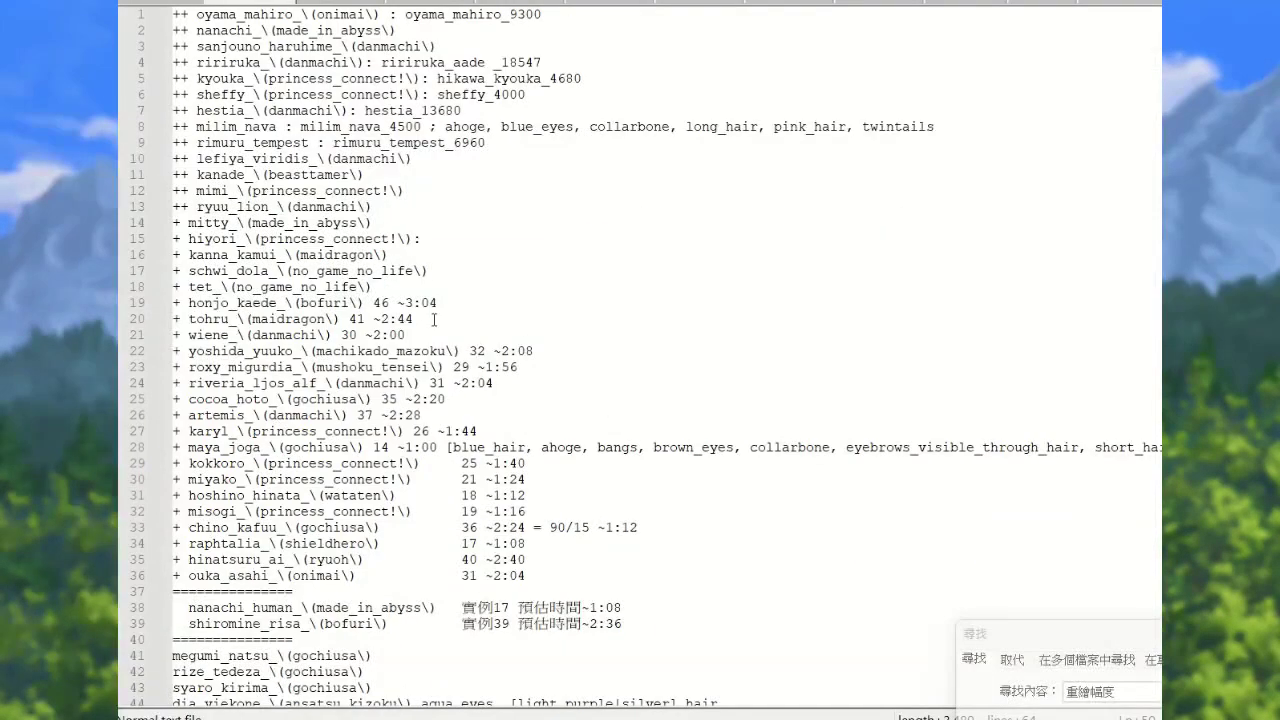
pyautogui.moveTo(451, 528); pyautogui.dragTo(232, 121)
pyautogui.click(584, 272)
pyautogui.moveTo(510, 480); pyautogui.dragTo(180, 108)
pyautogui.click(490, 239)
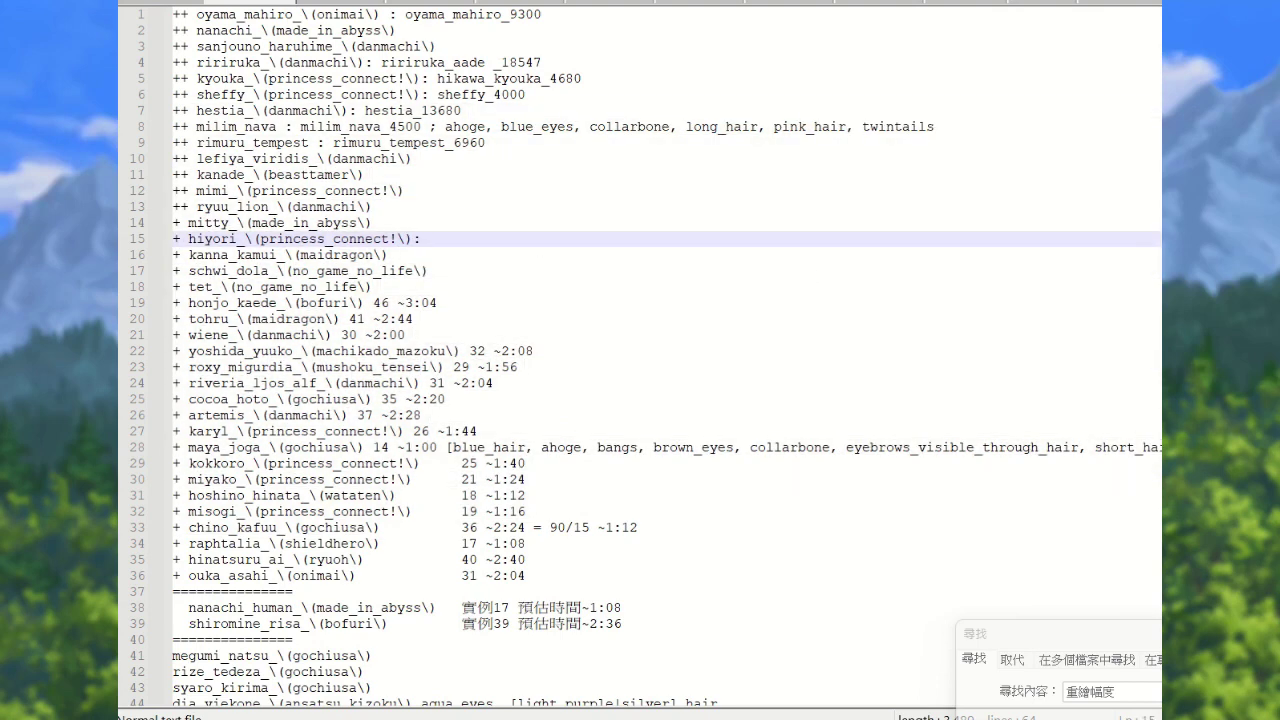
# - Switch back to the WebUI, review the sanjouno_haruhime trigger-word table in the LoRA prompt tool, and return to text-to-image
pyautogui.hotkey('alt', 'Tab')
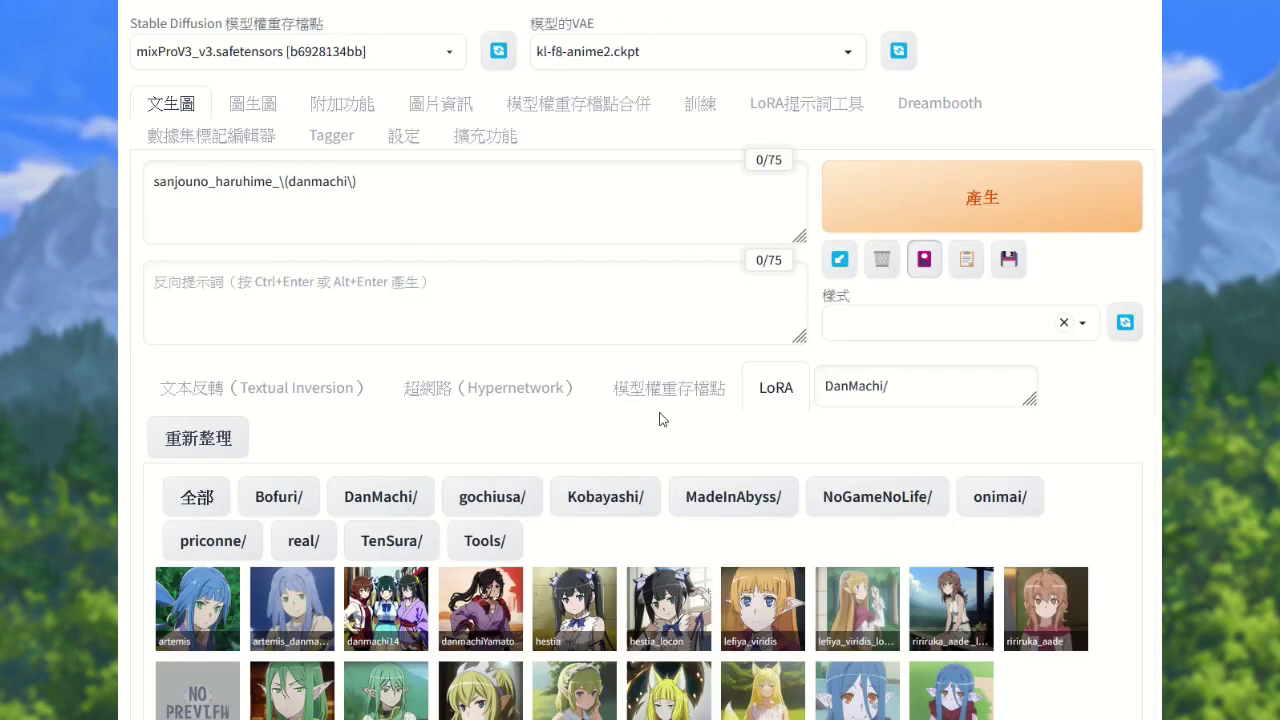
pyautogui.click(816, 104)
pyautogui.scroll(-4, 470, 490)
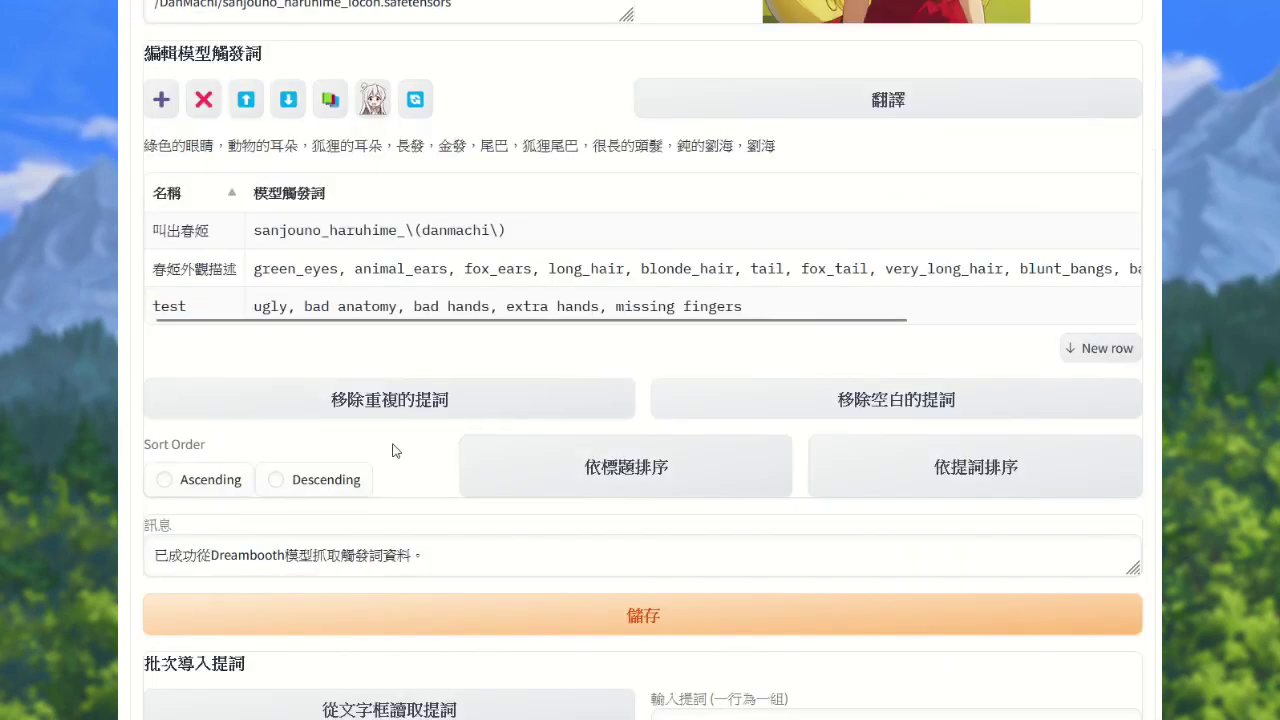
pyautogui.scroll(1, 394, 449)
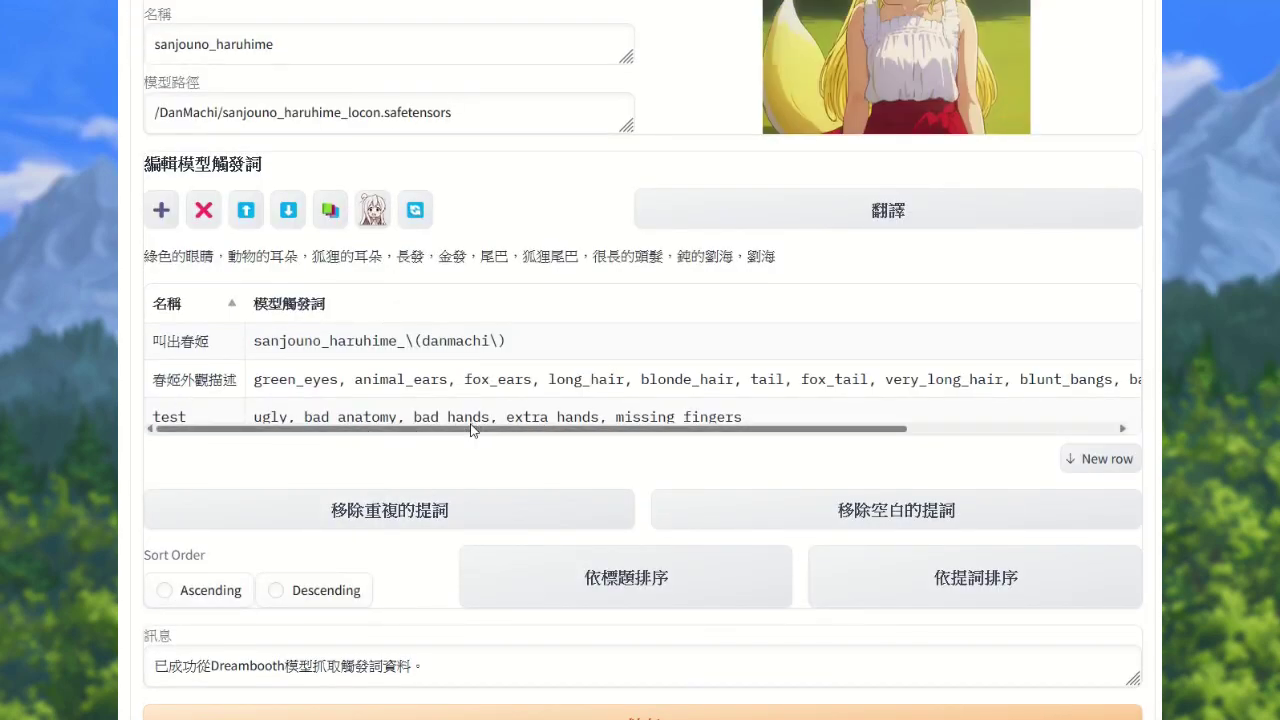
pyautogui.scroll(3, 480, 400)
pyautogui.click(168, 106)
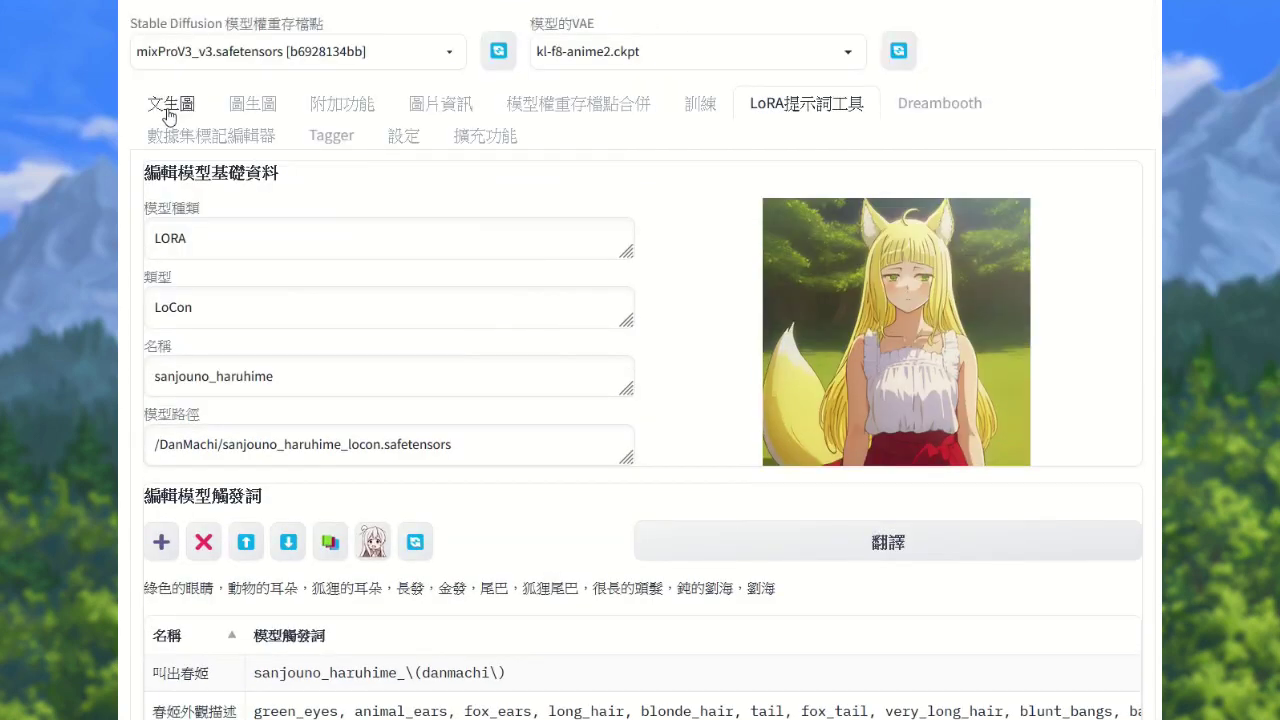